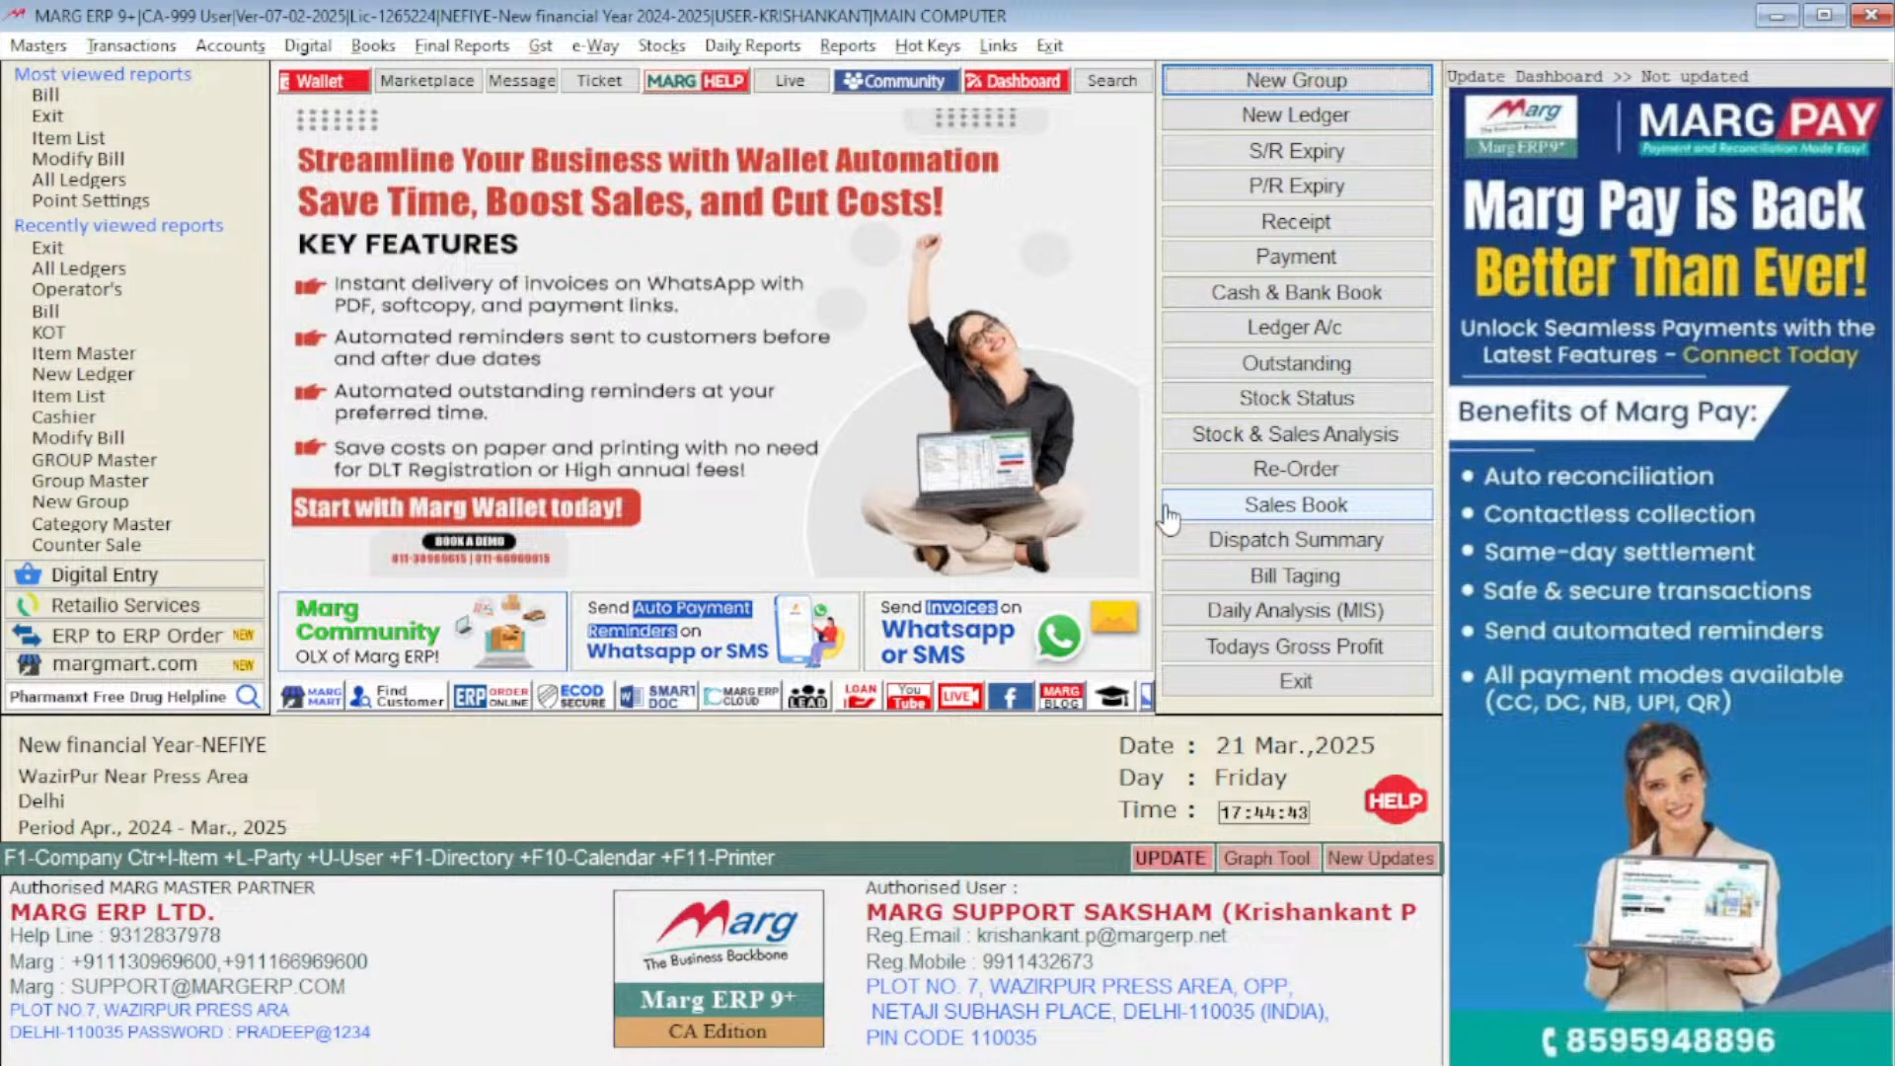
key(super)
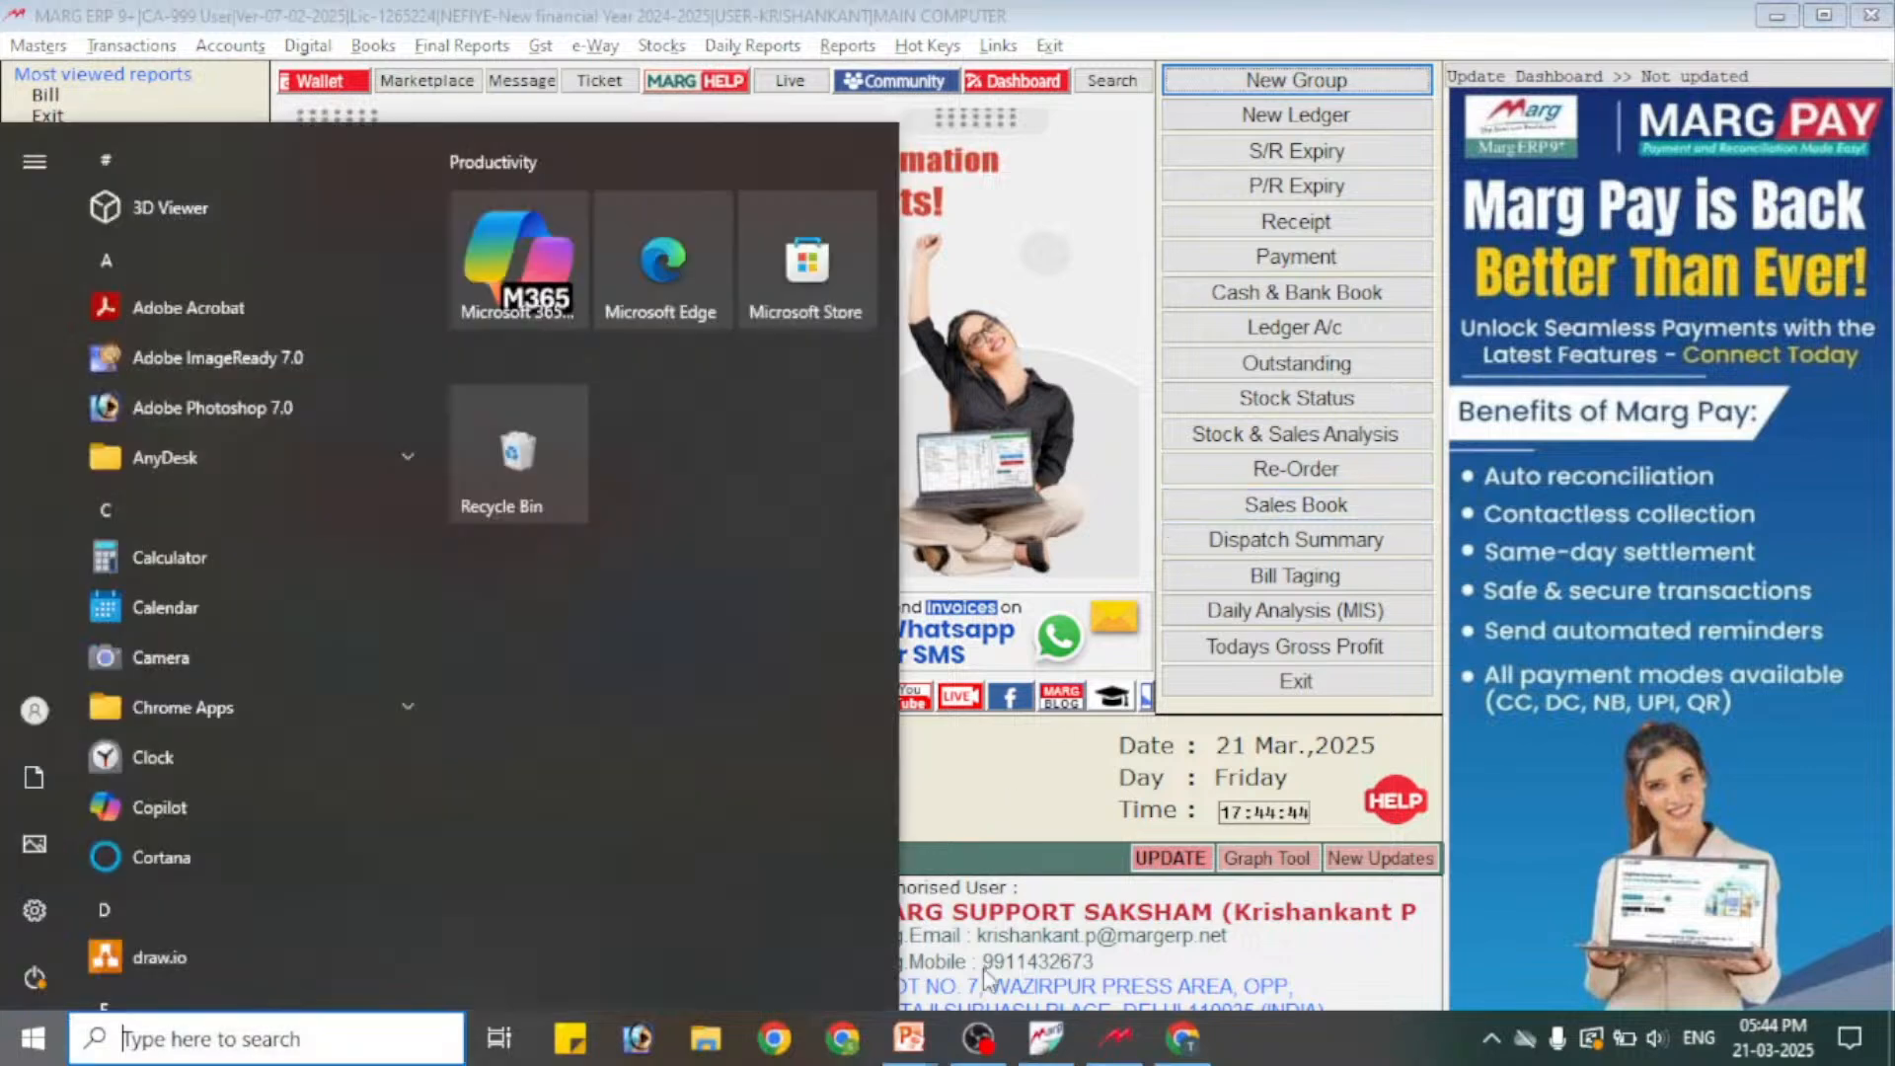
click(1135, 1041)
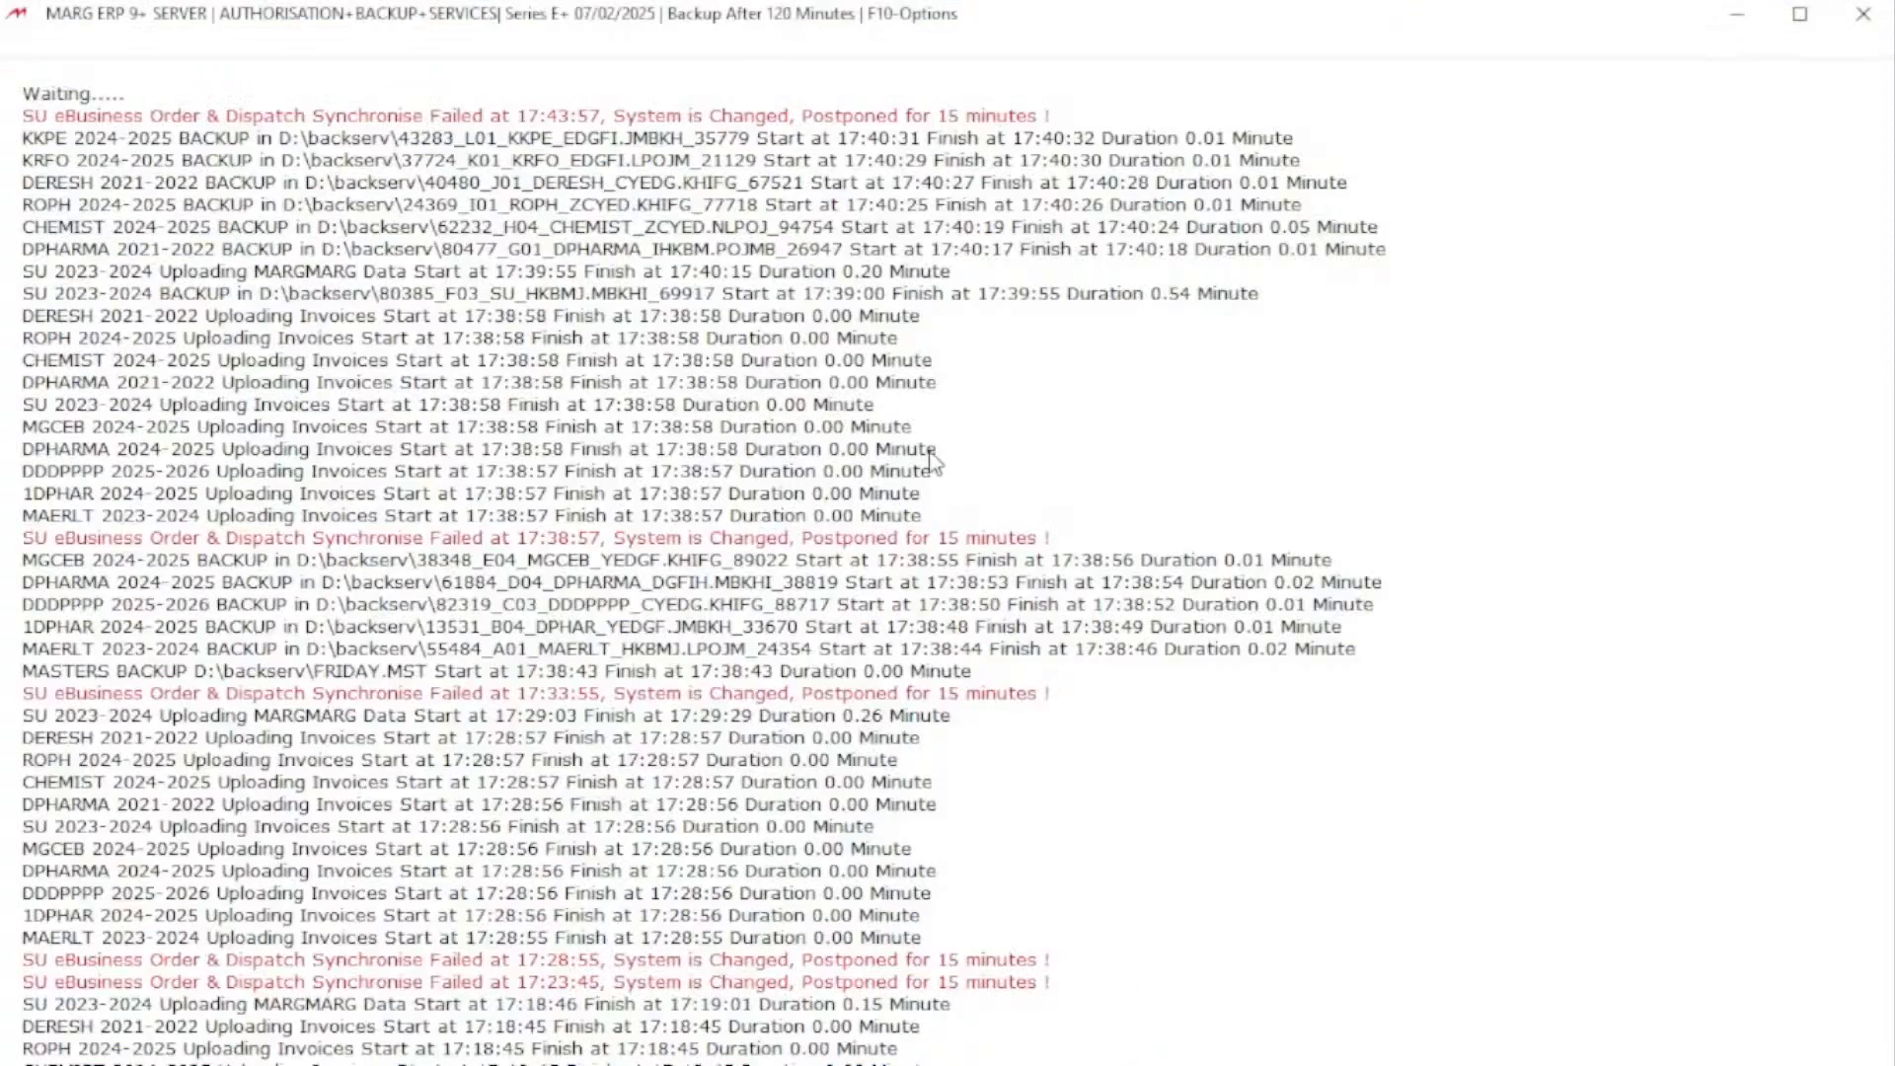
key(Escape)
key(Left)
key(Return)
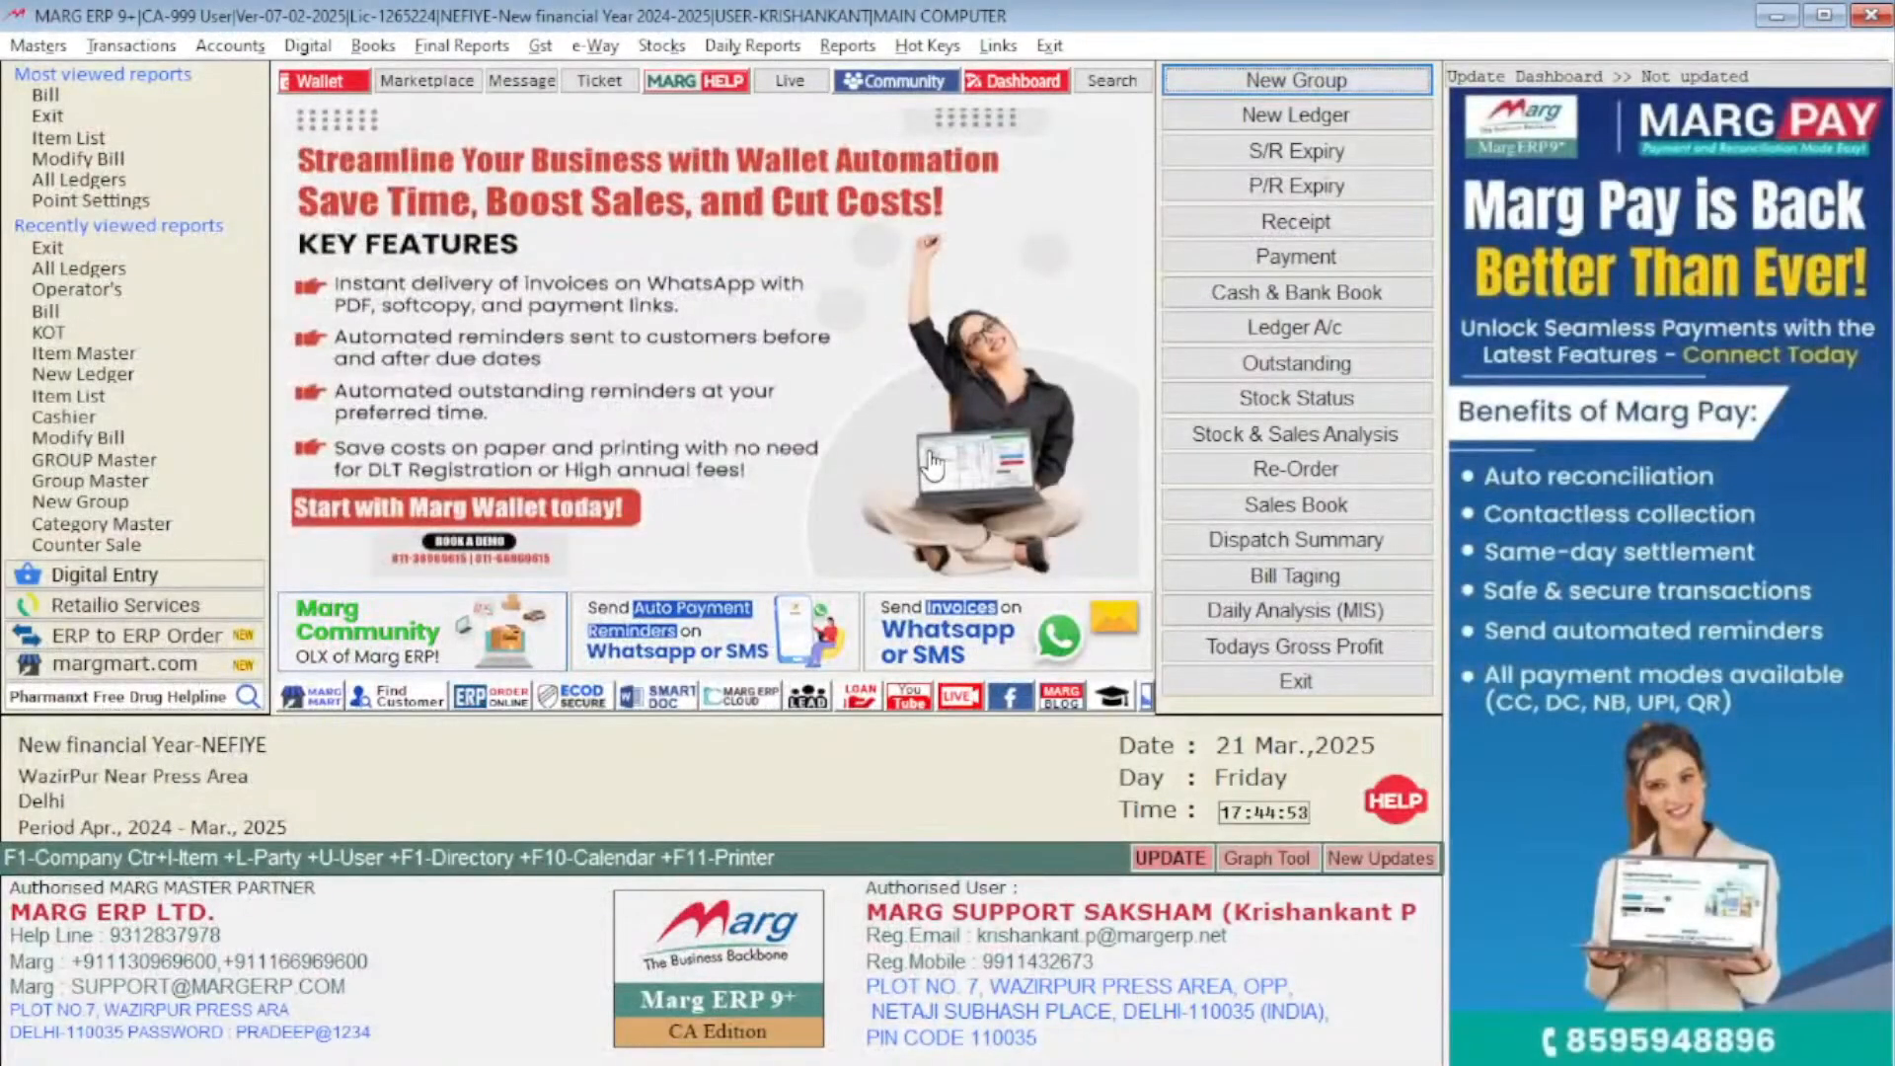
Open Backup of Financial Year for the New financial Year company from the company list
key(F1)
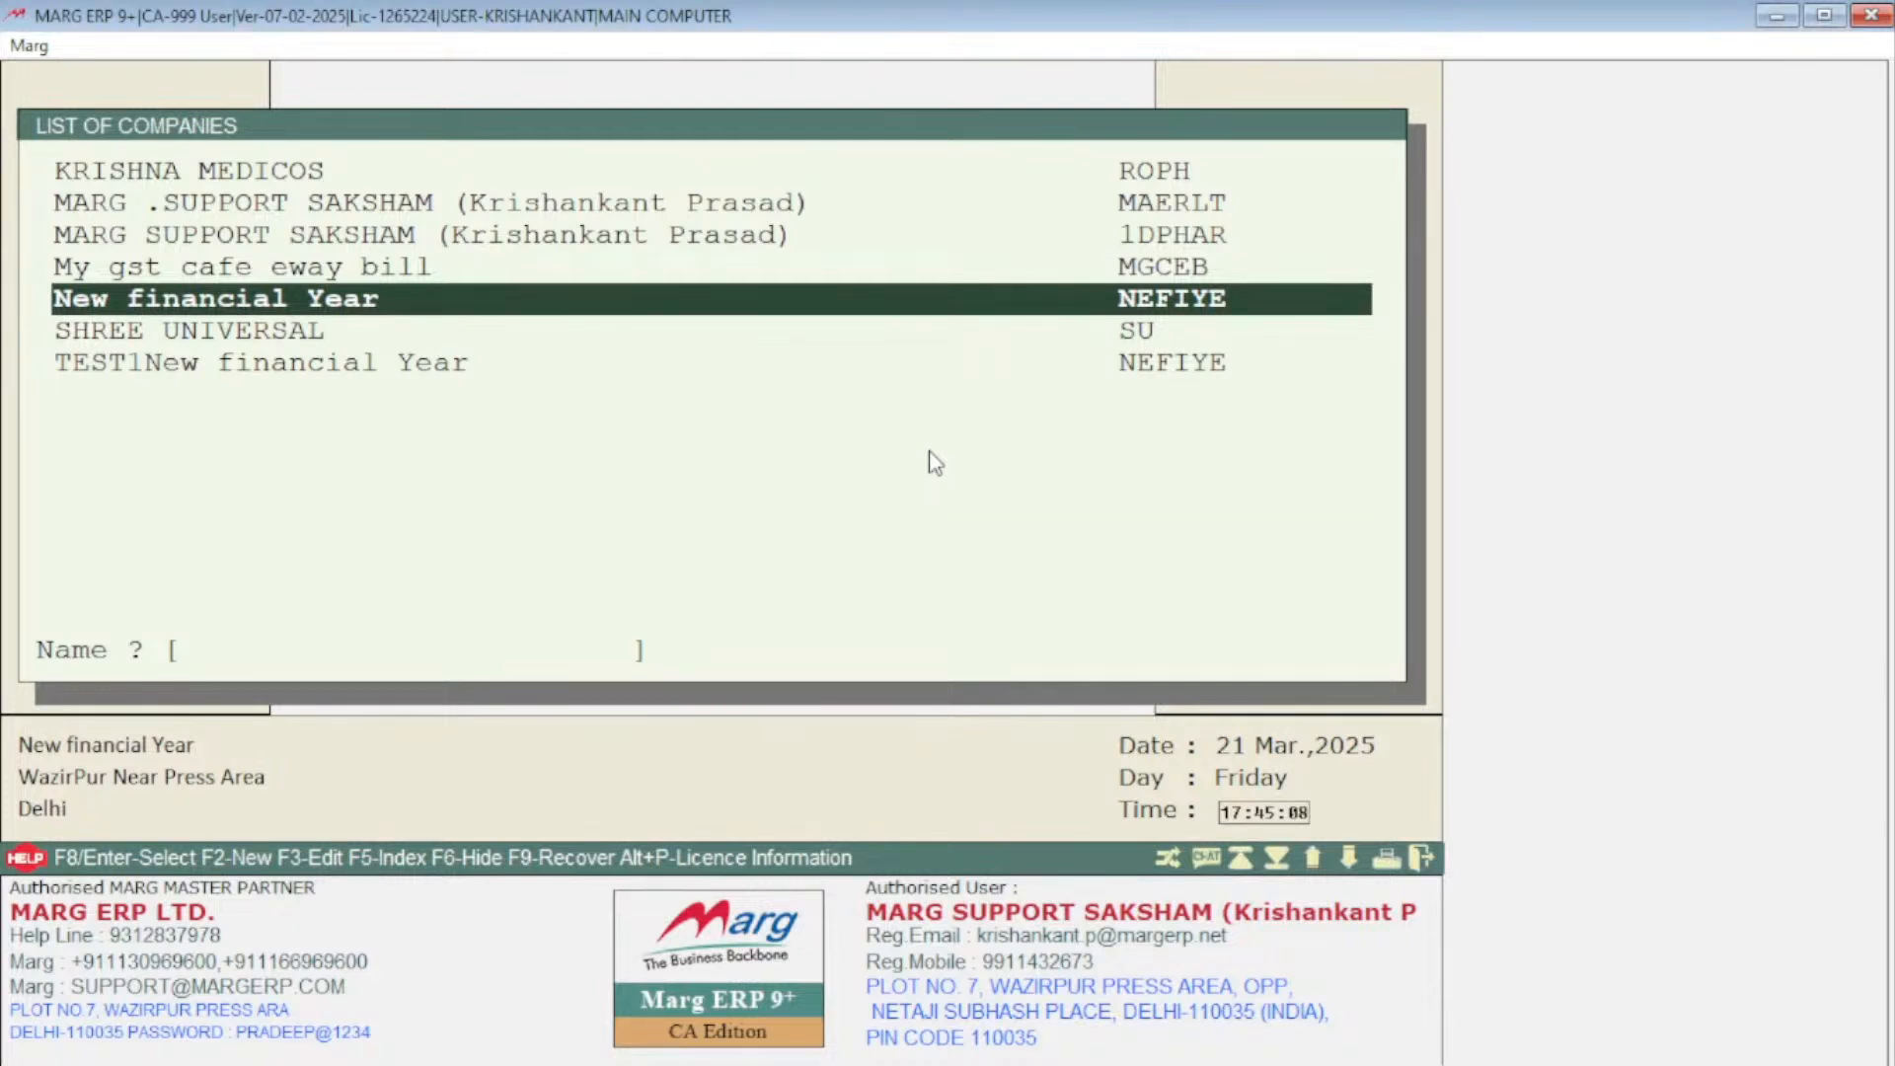
key(Return)
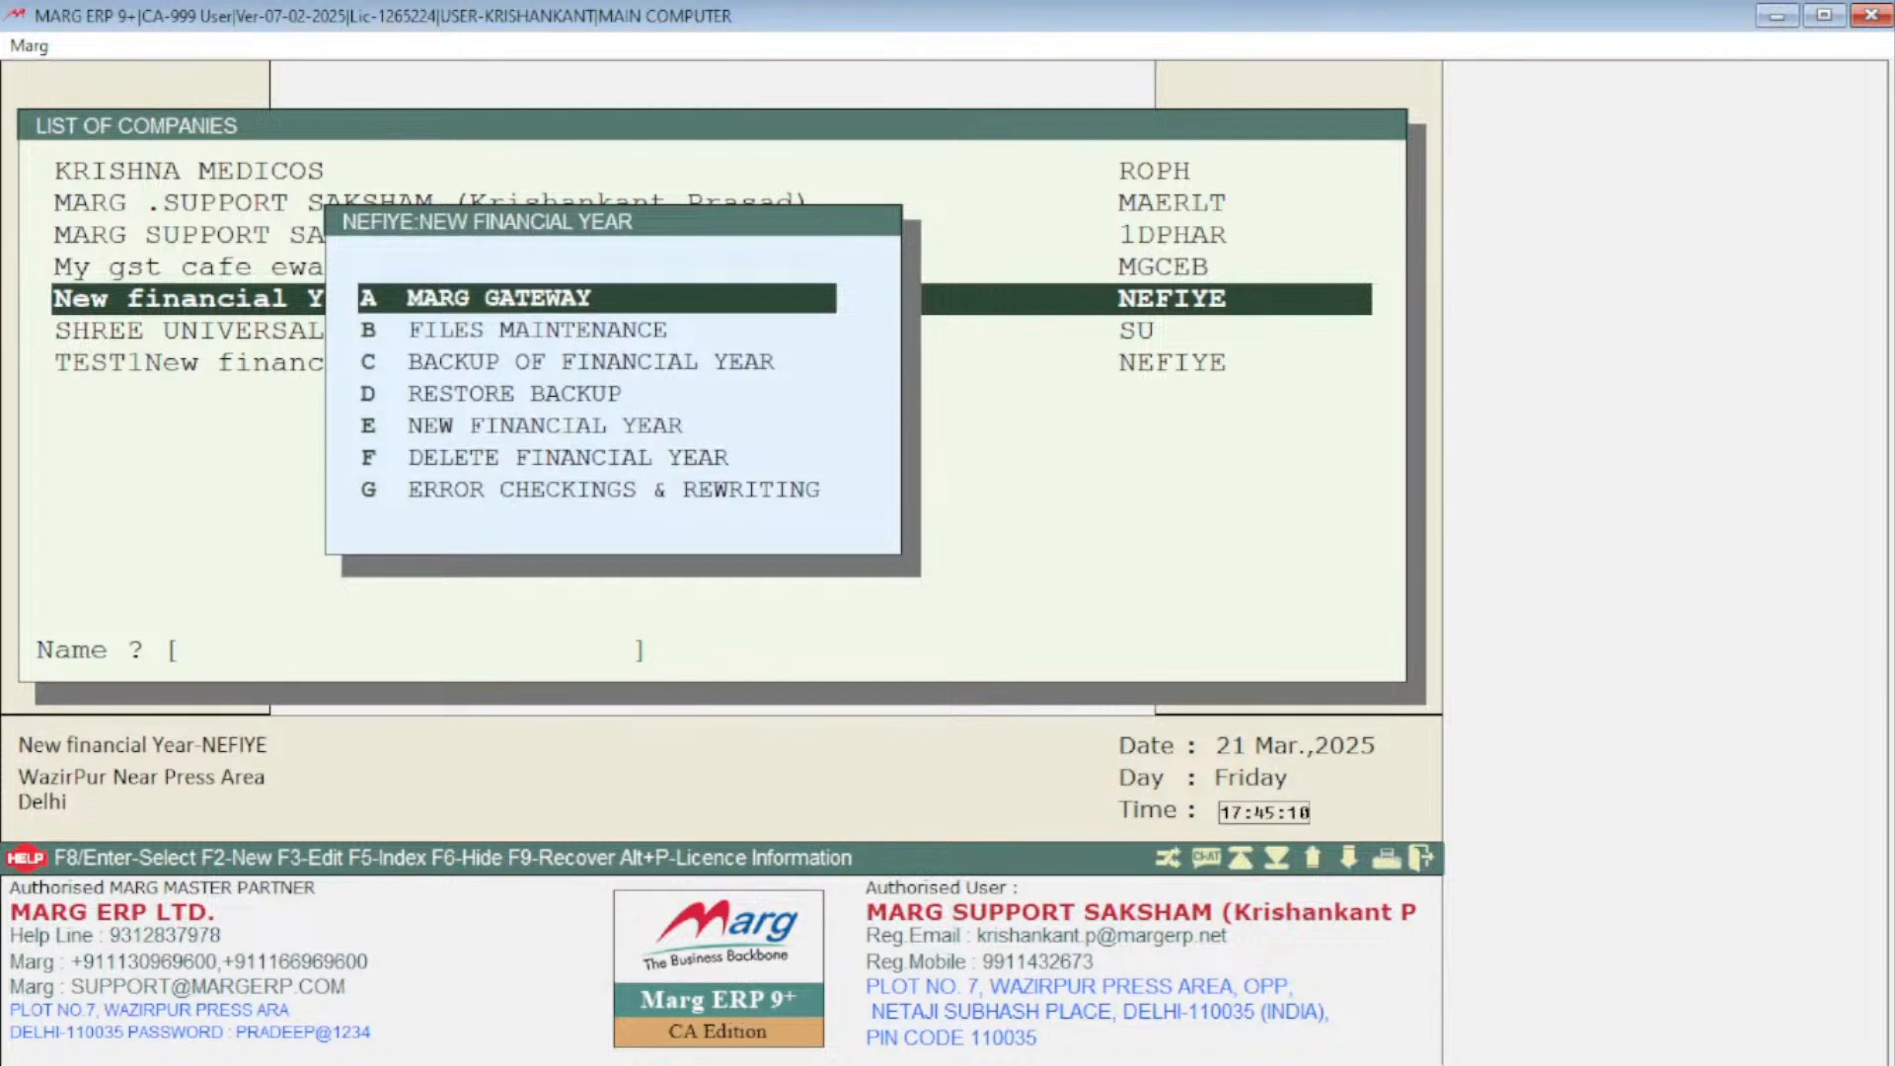
key(Down)
key(Down)
key(Down)
key(Down)
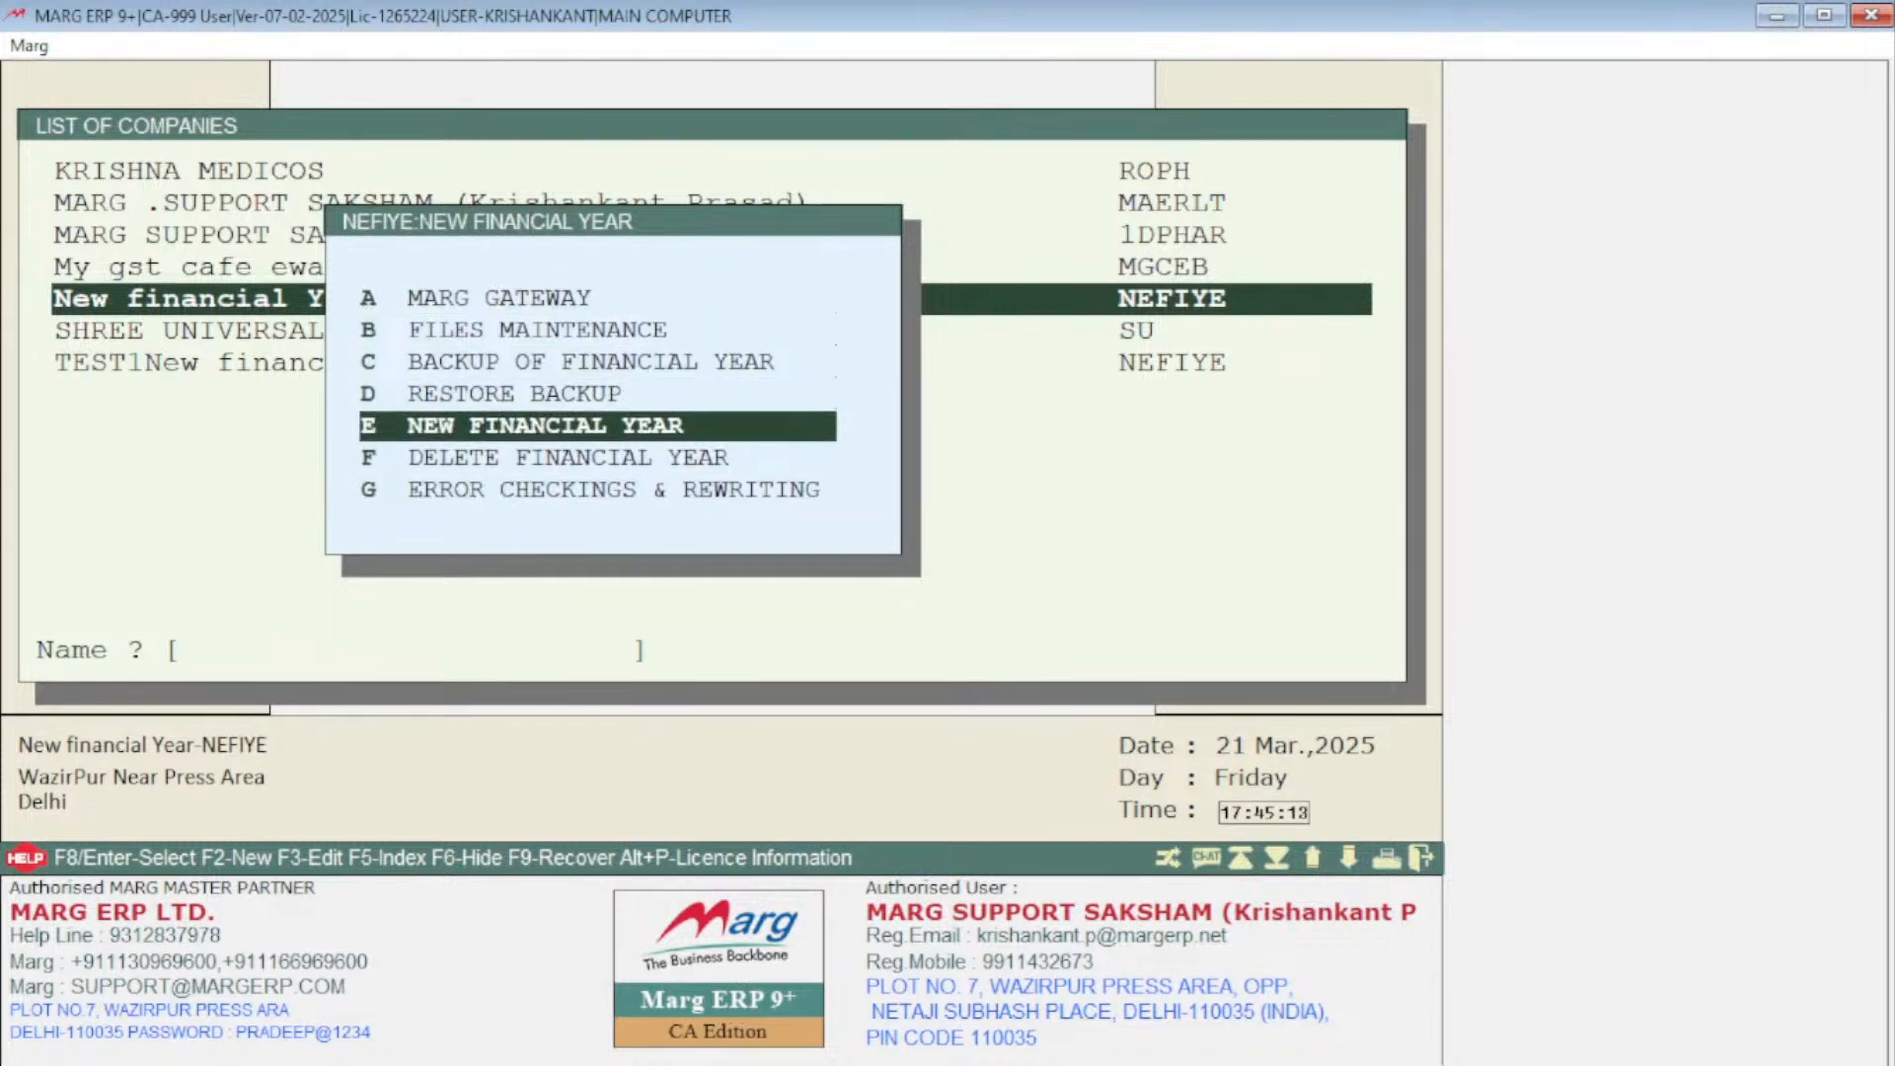
key(Up)
key(Up)
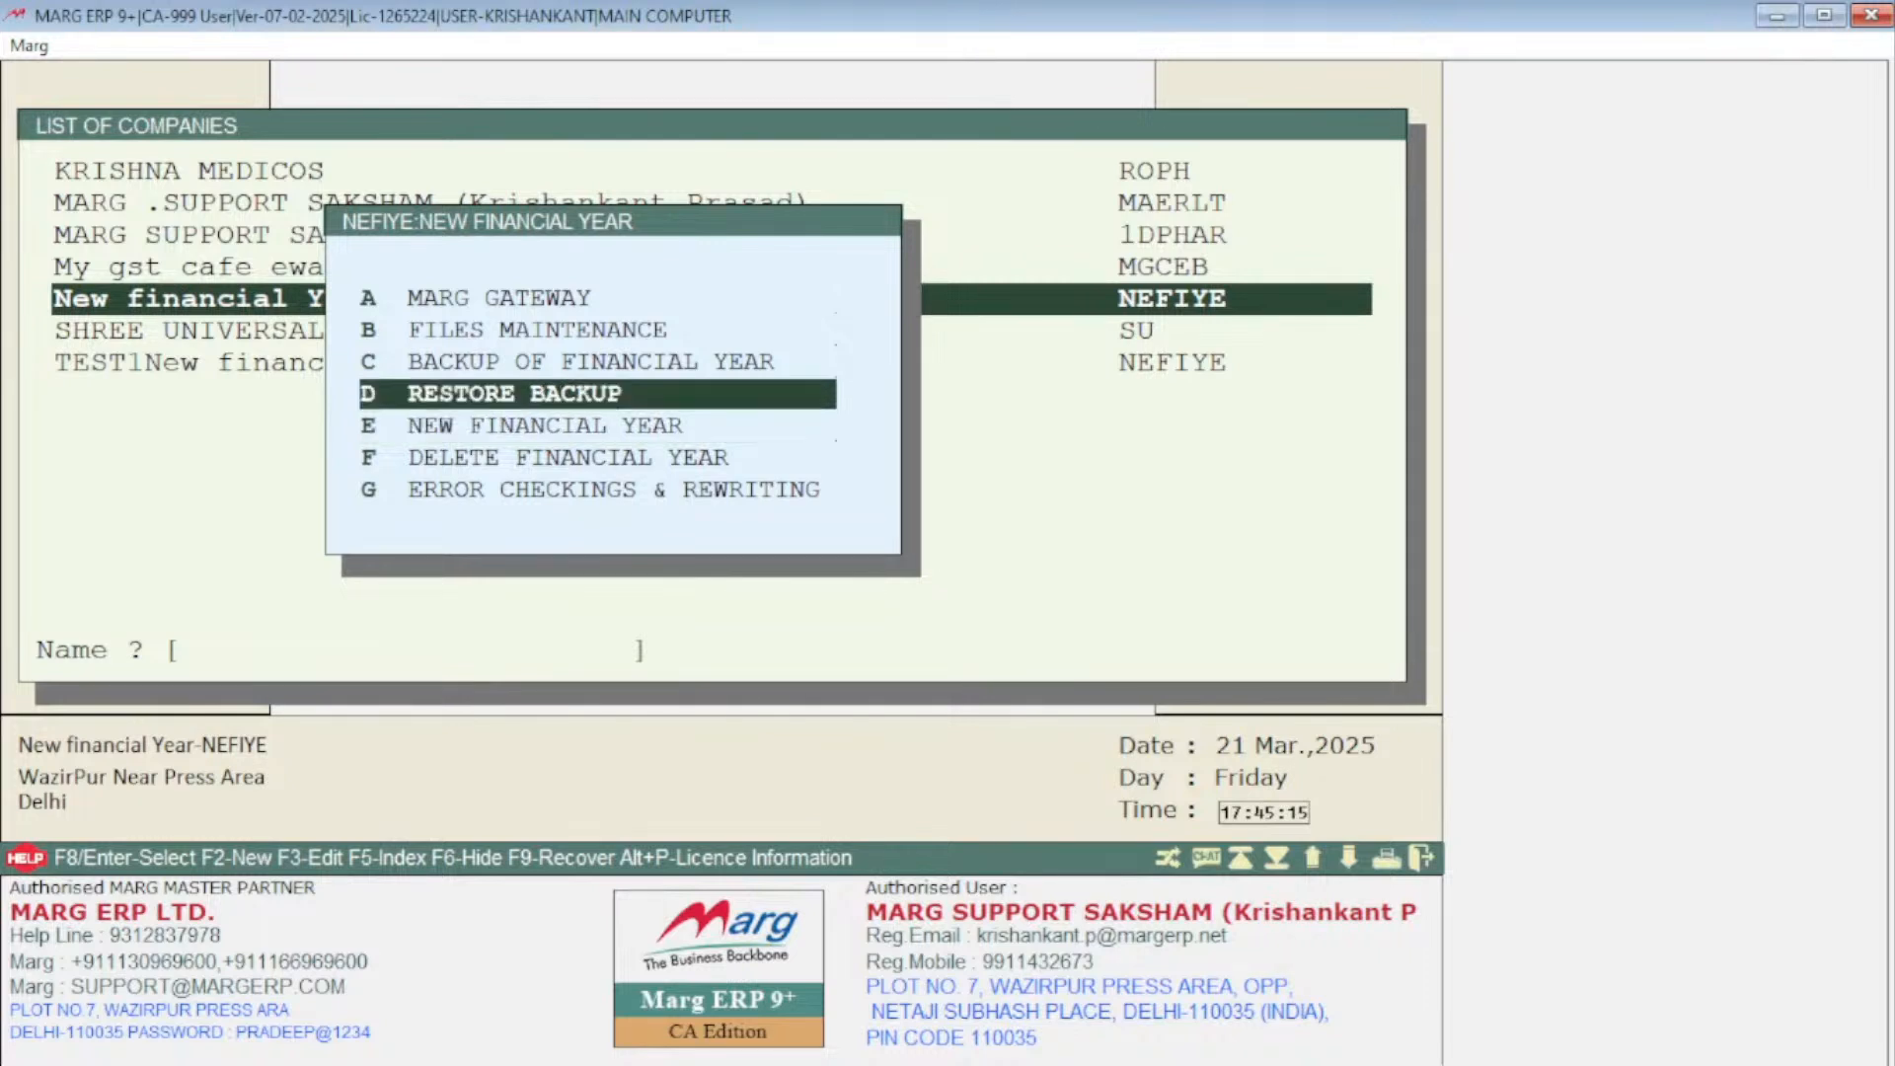
key(Return)
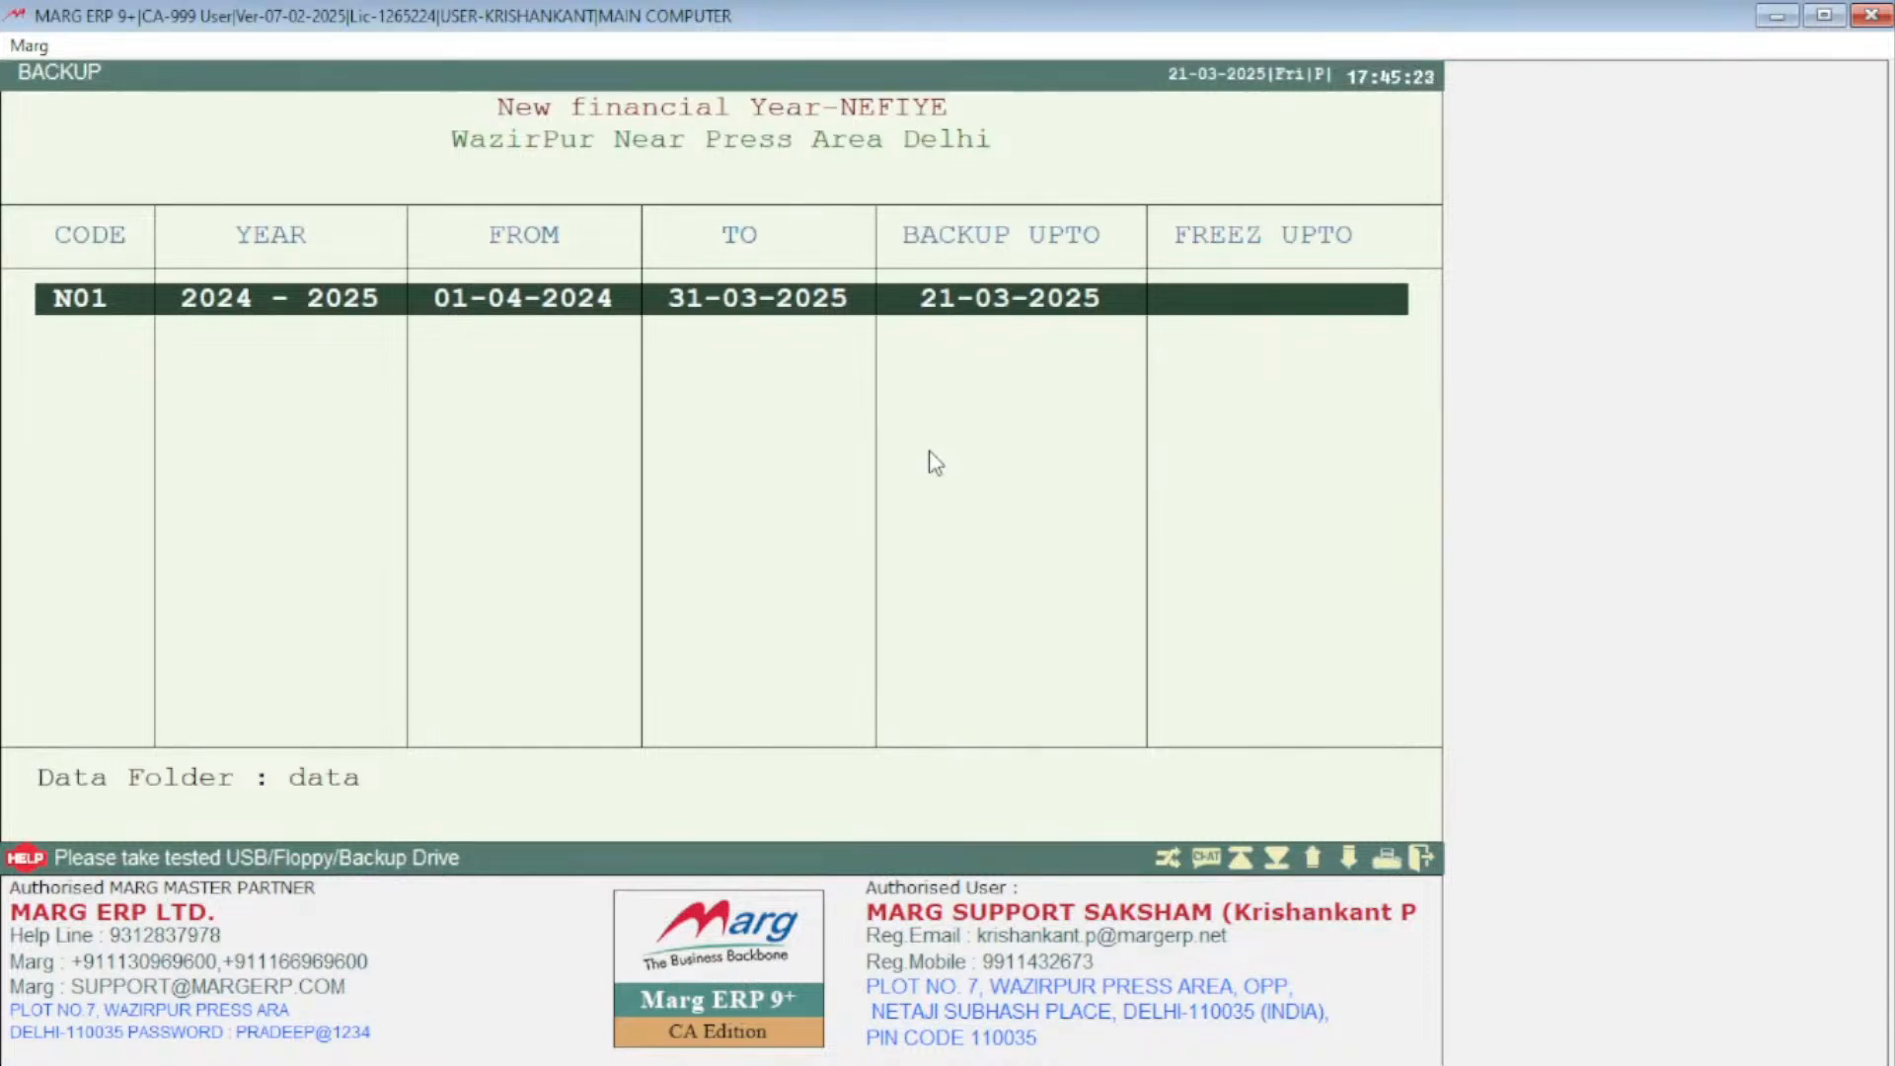
Run a manual backup of the 2024-2025 year to the D:\BACKUP\YOUTUBE\ directory
key(Return)
key(Return)
key(Return)
key(Return)
key(Return)
key(Return)
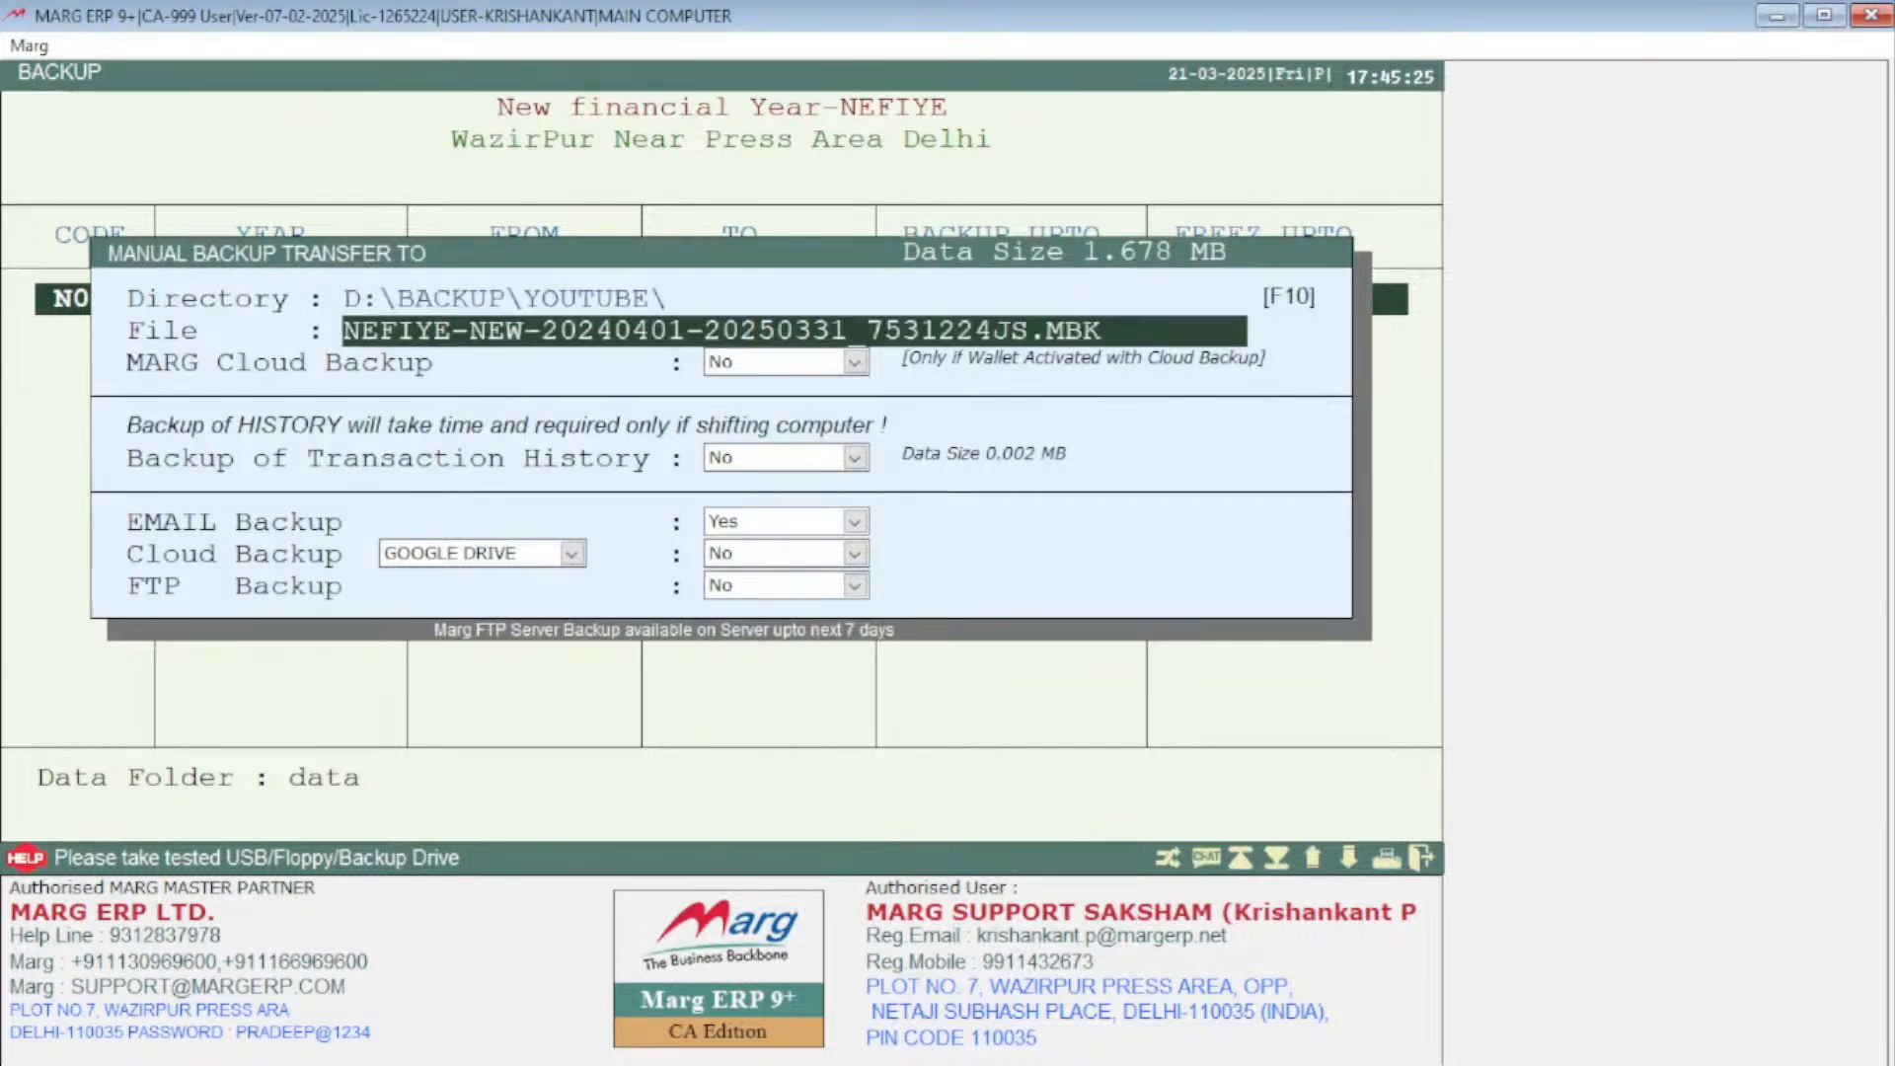
key(Return)
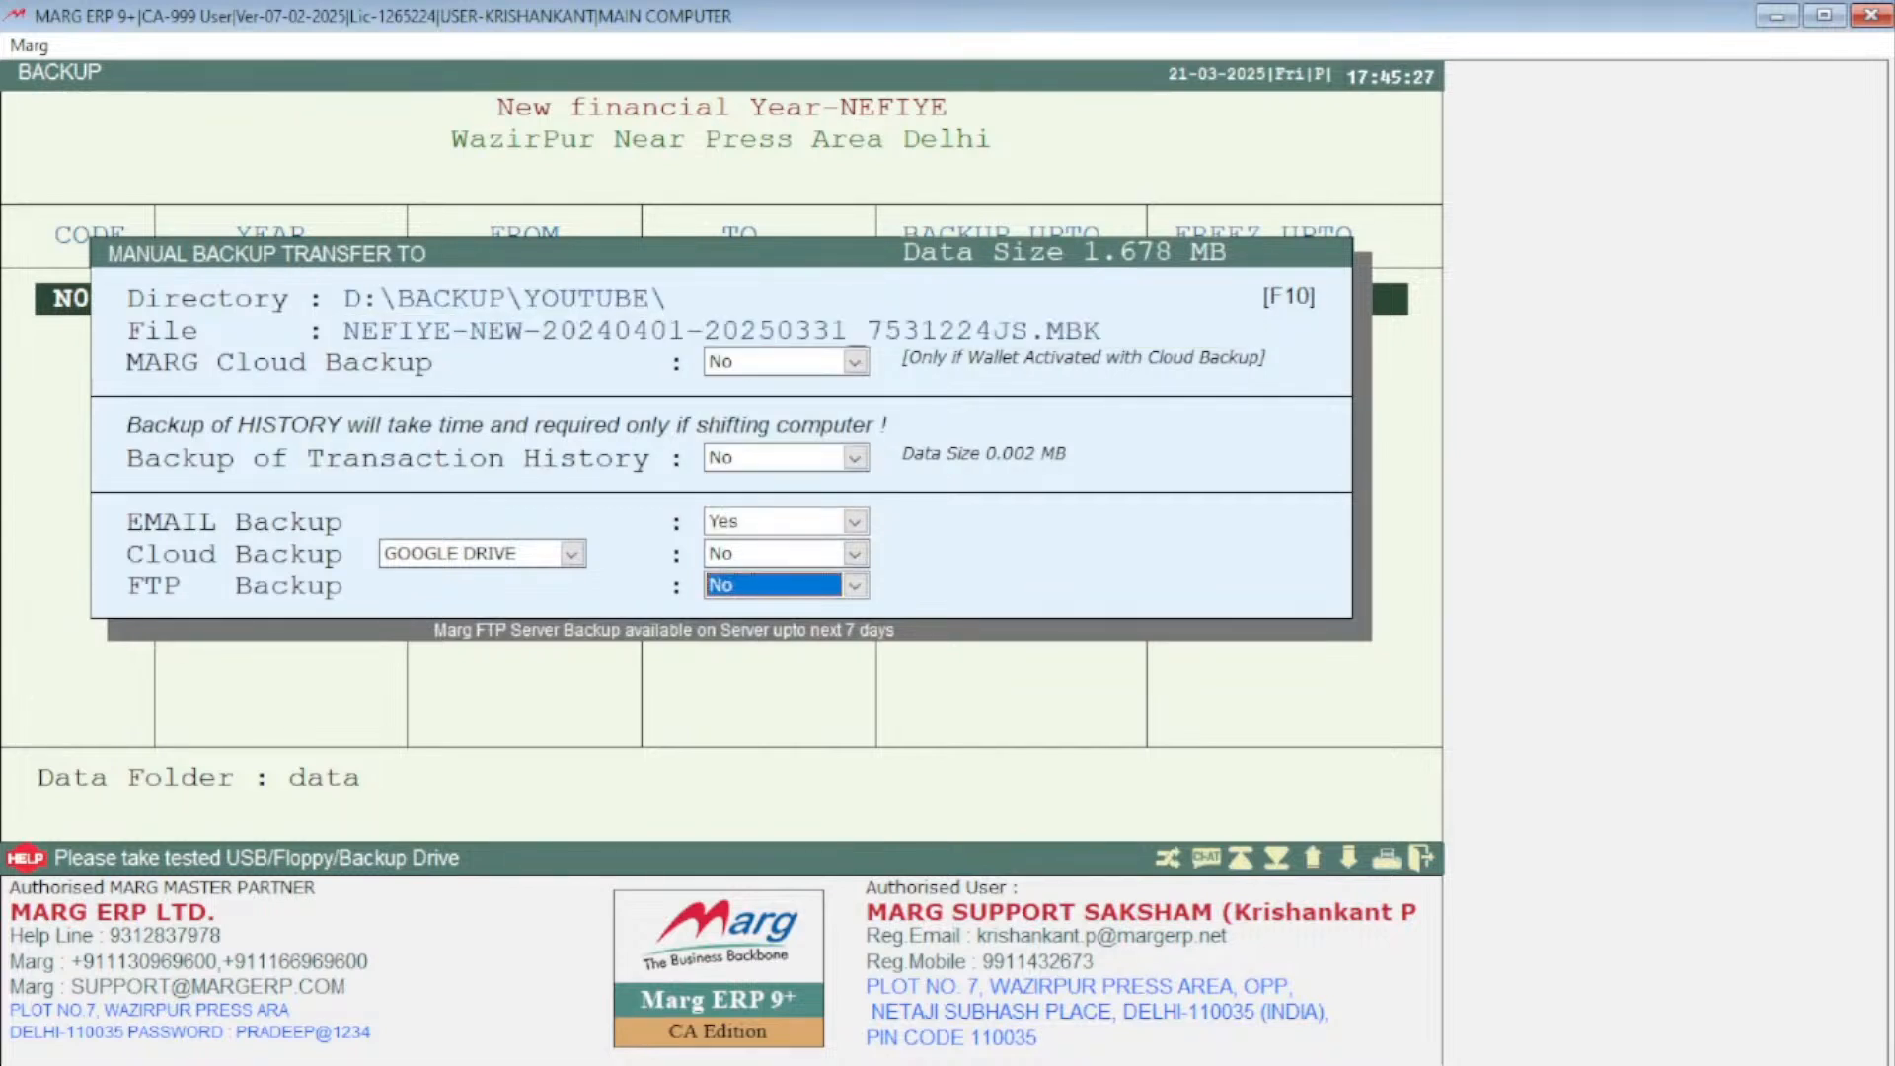
key(Return)
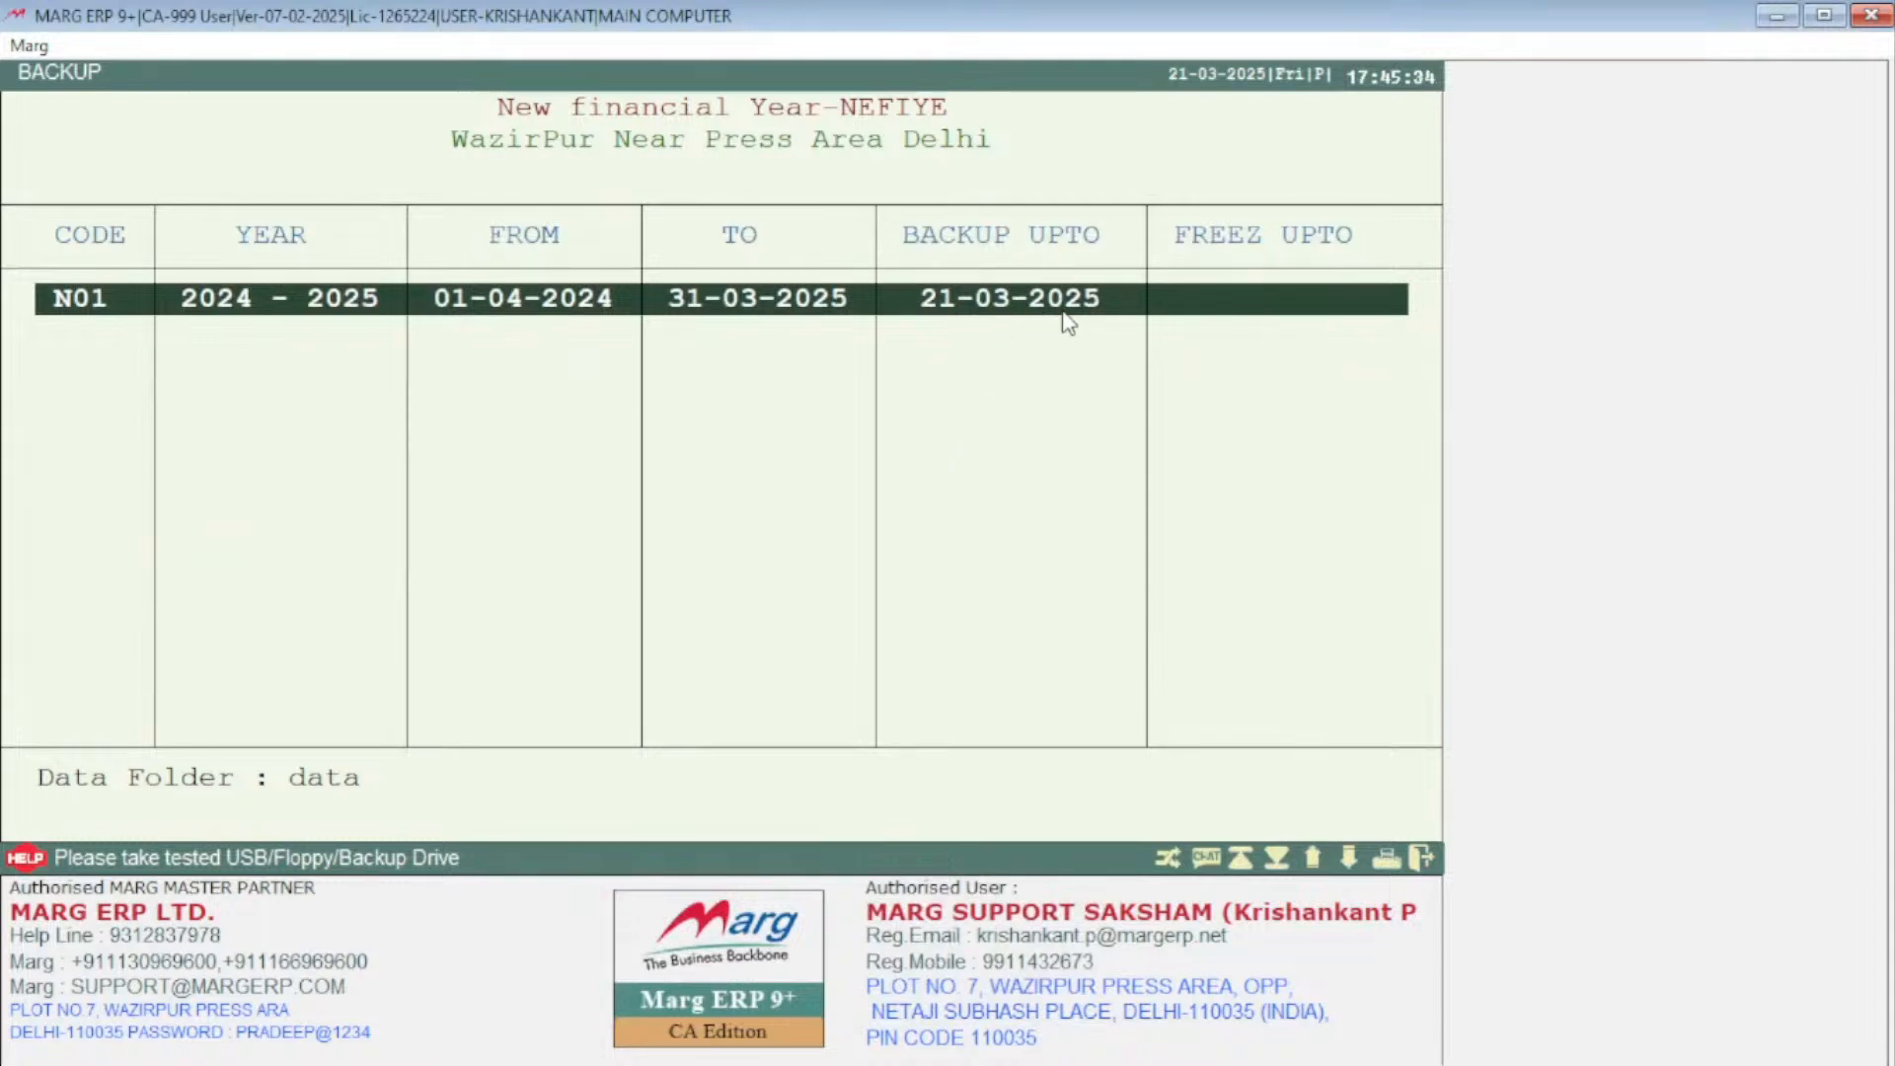
Start New Financial Year creation from 01-04-2025 to 31-03-2026 and confirm proceeding with the new books
key(Escape)
key(Down)
key(Down)
key(Down)
key(Down)
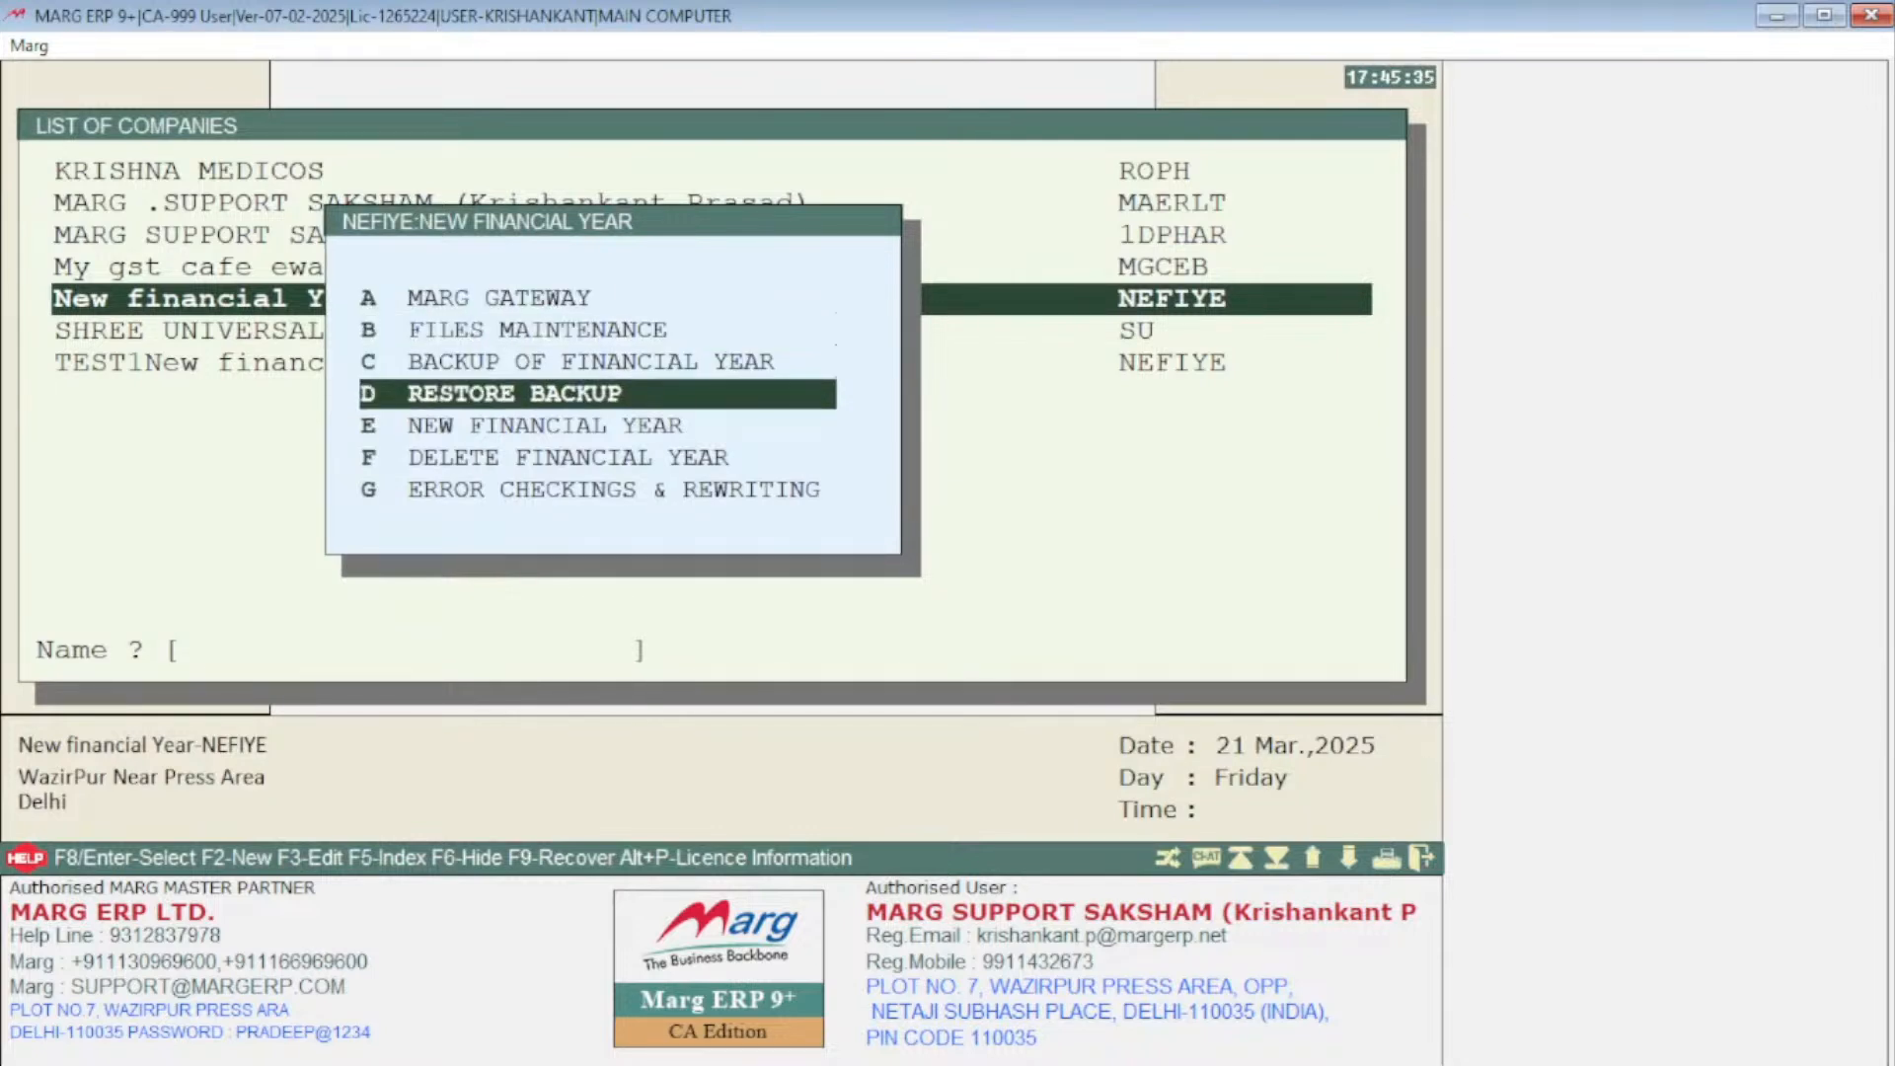
key(Return)
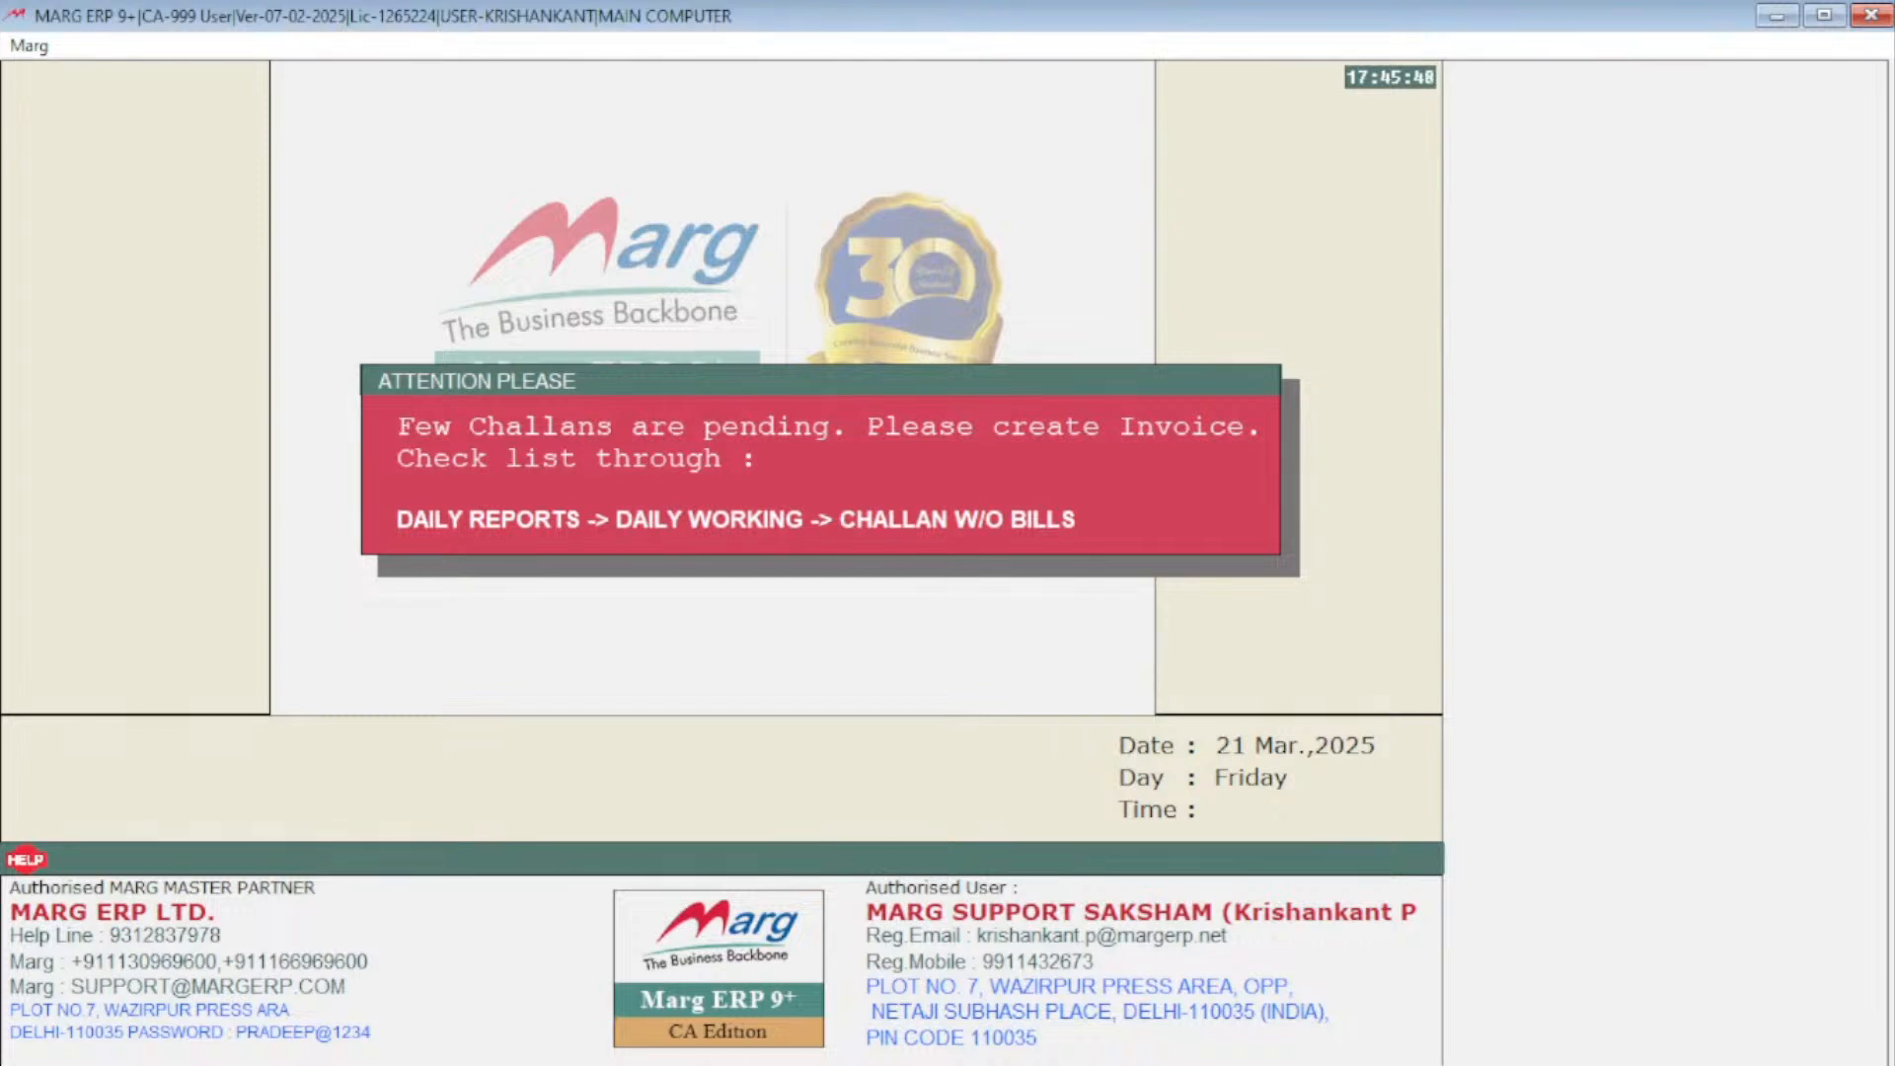
key(Return)
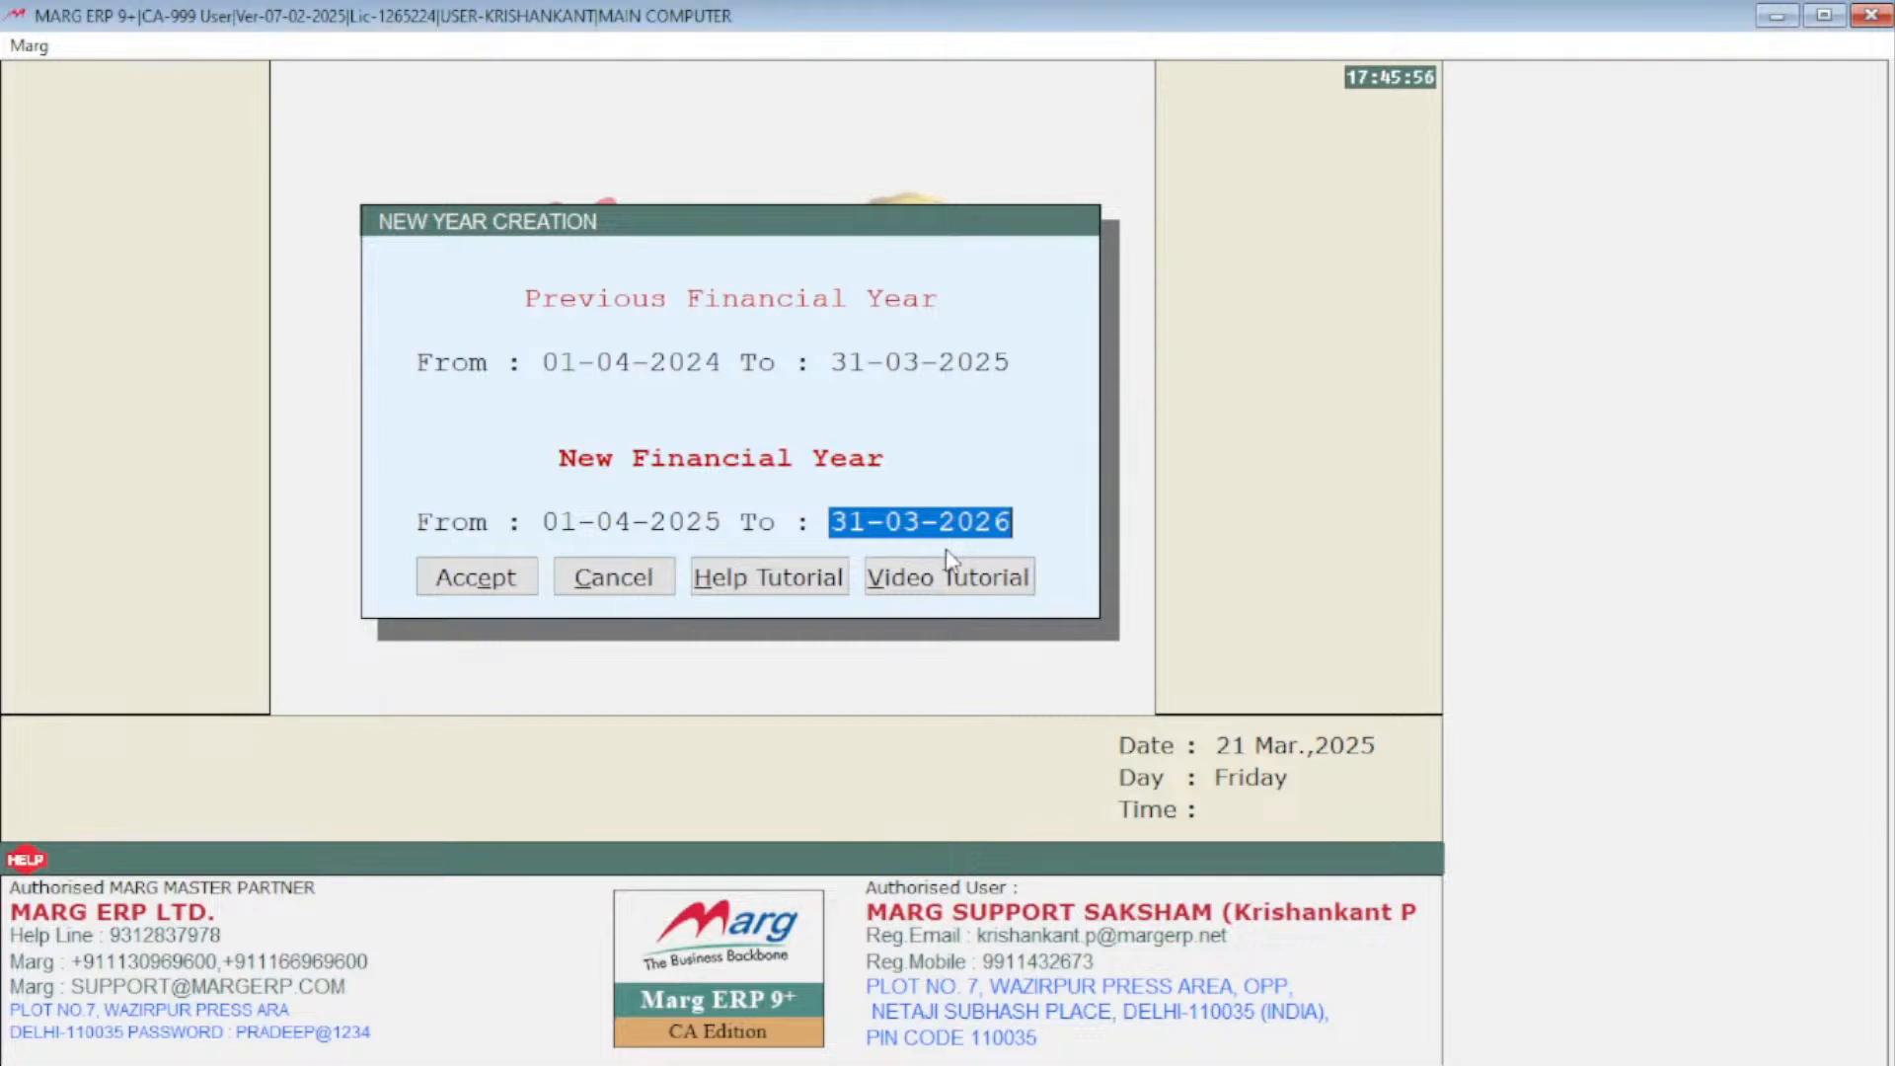
click(503, 585)
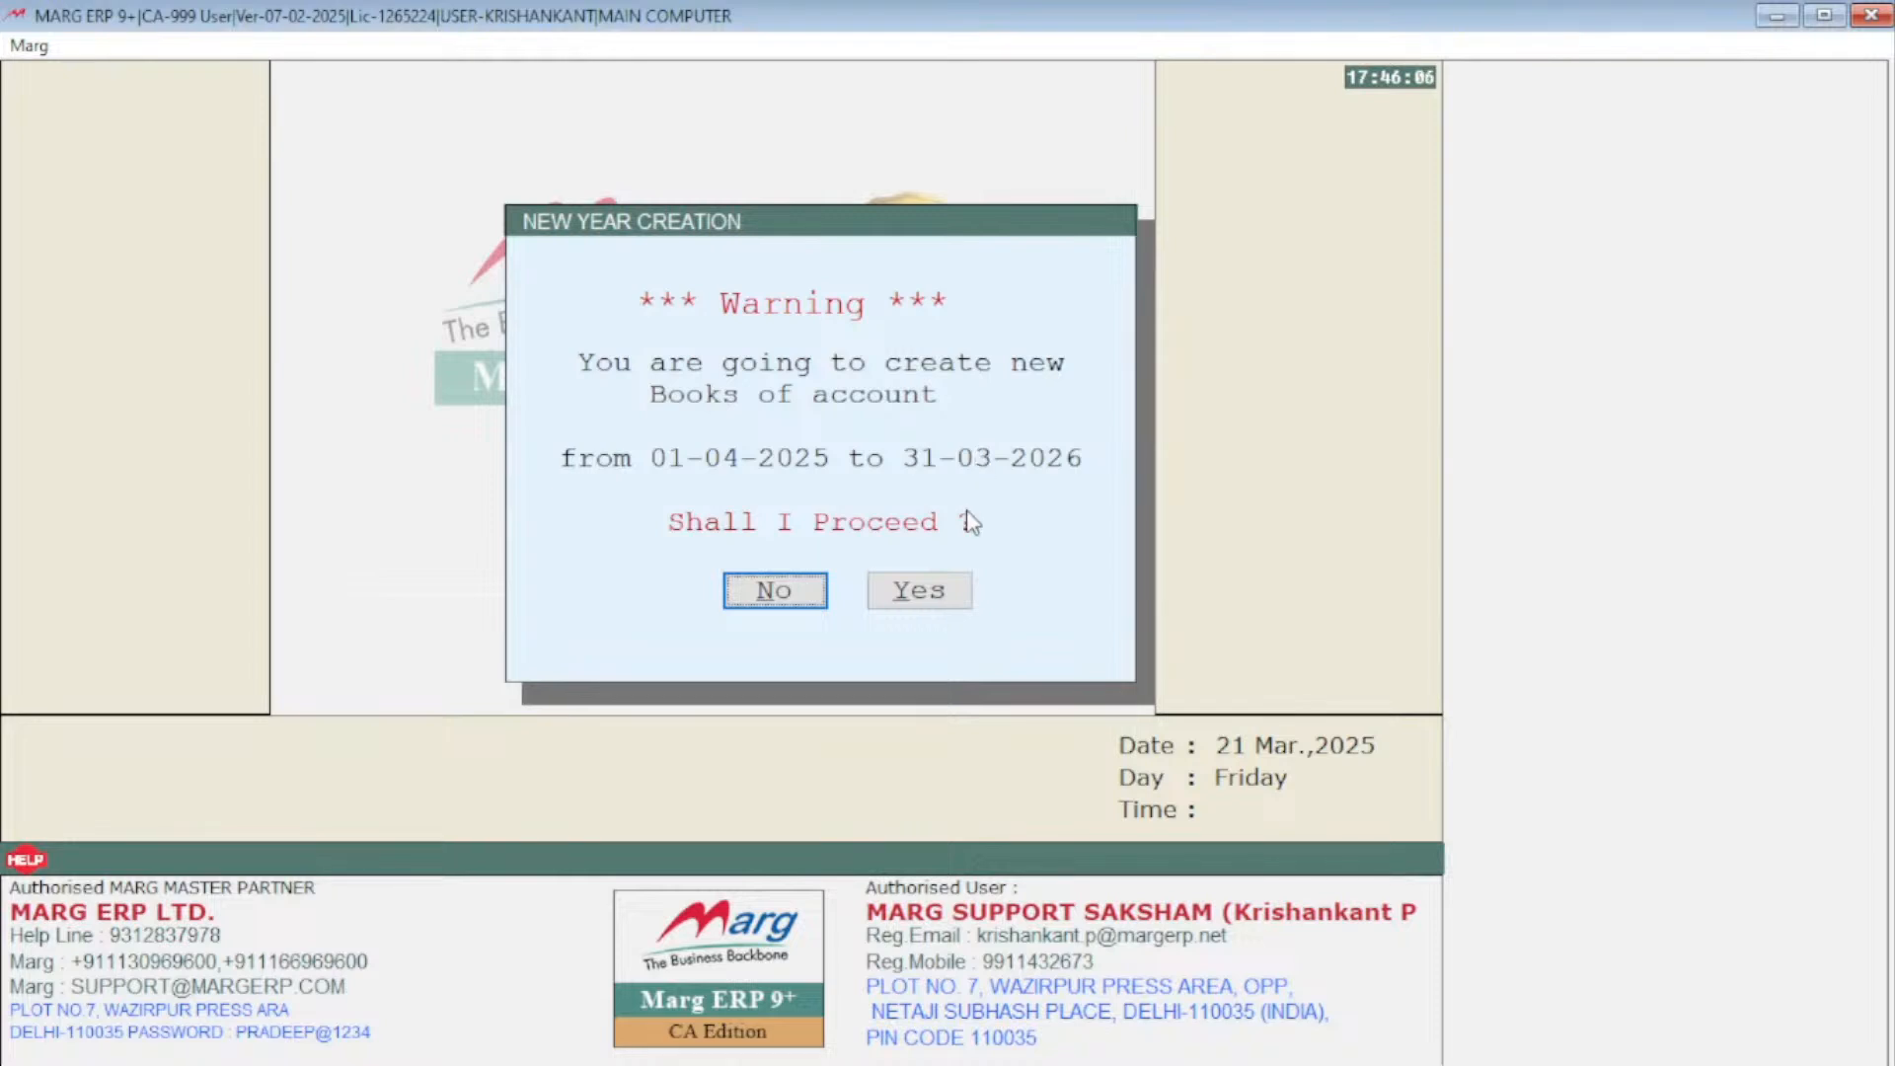
click(927, 597)
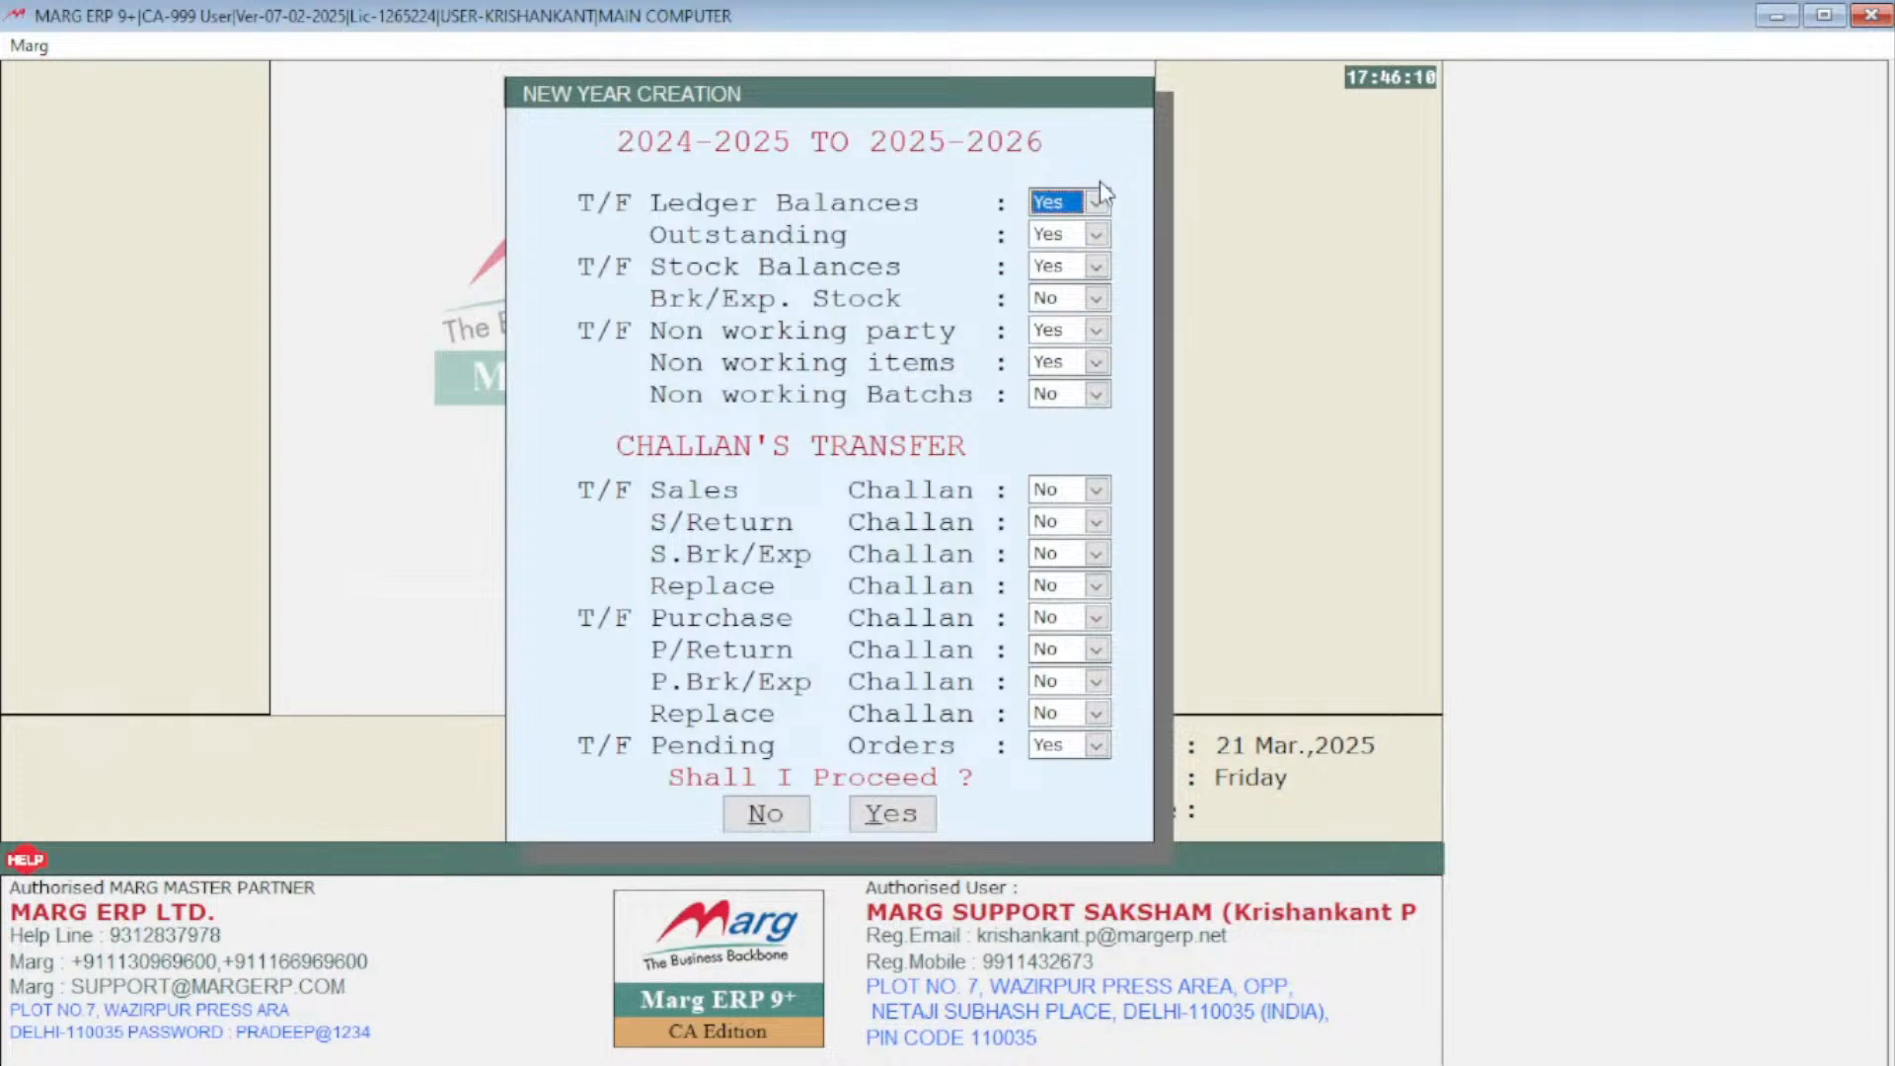
Set Sales Challan transfer to Yes, proceed with the year creation and dismiss the history alert
click(1074, 491)
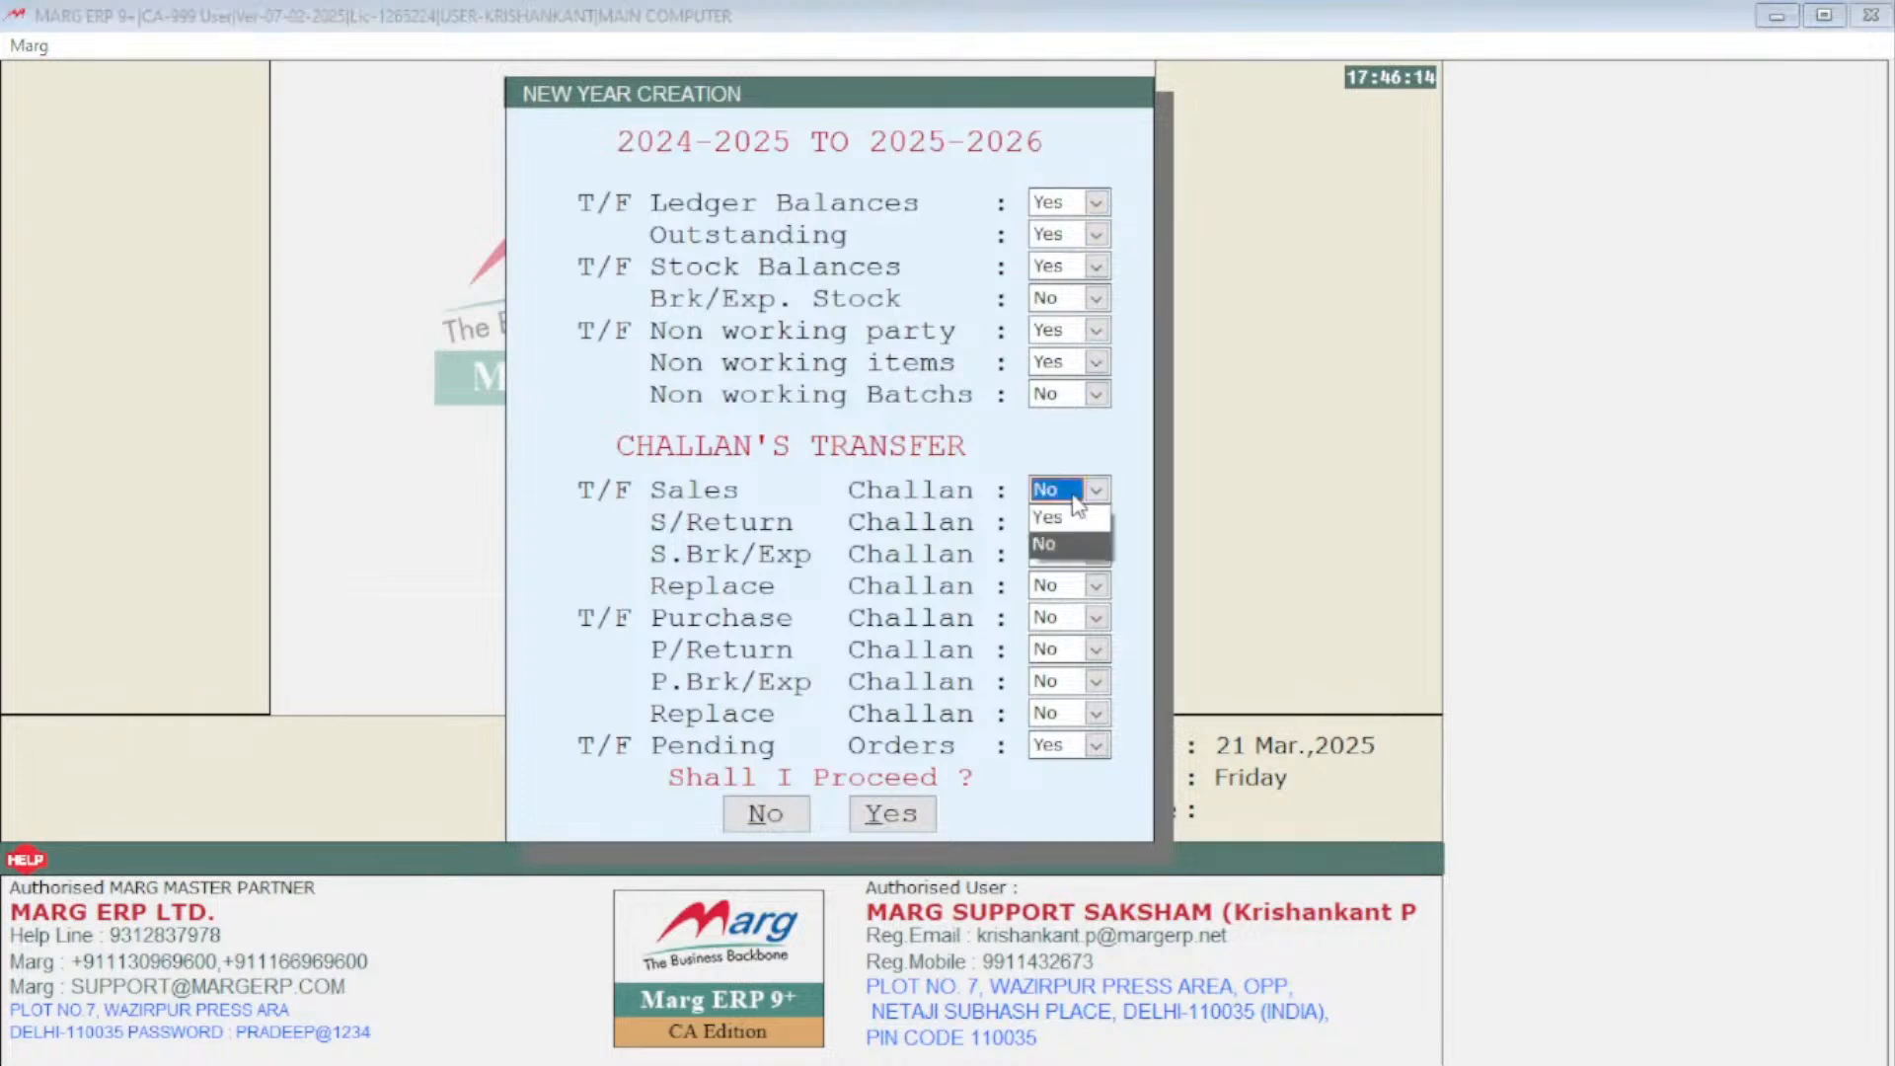
click(1076, 523)
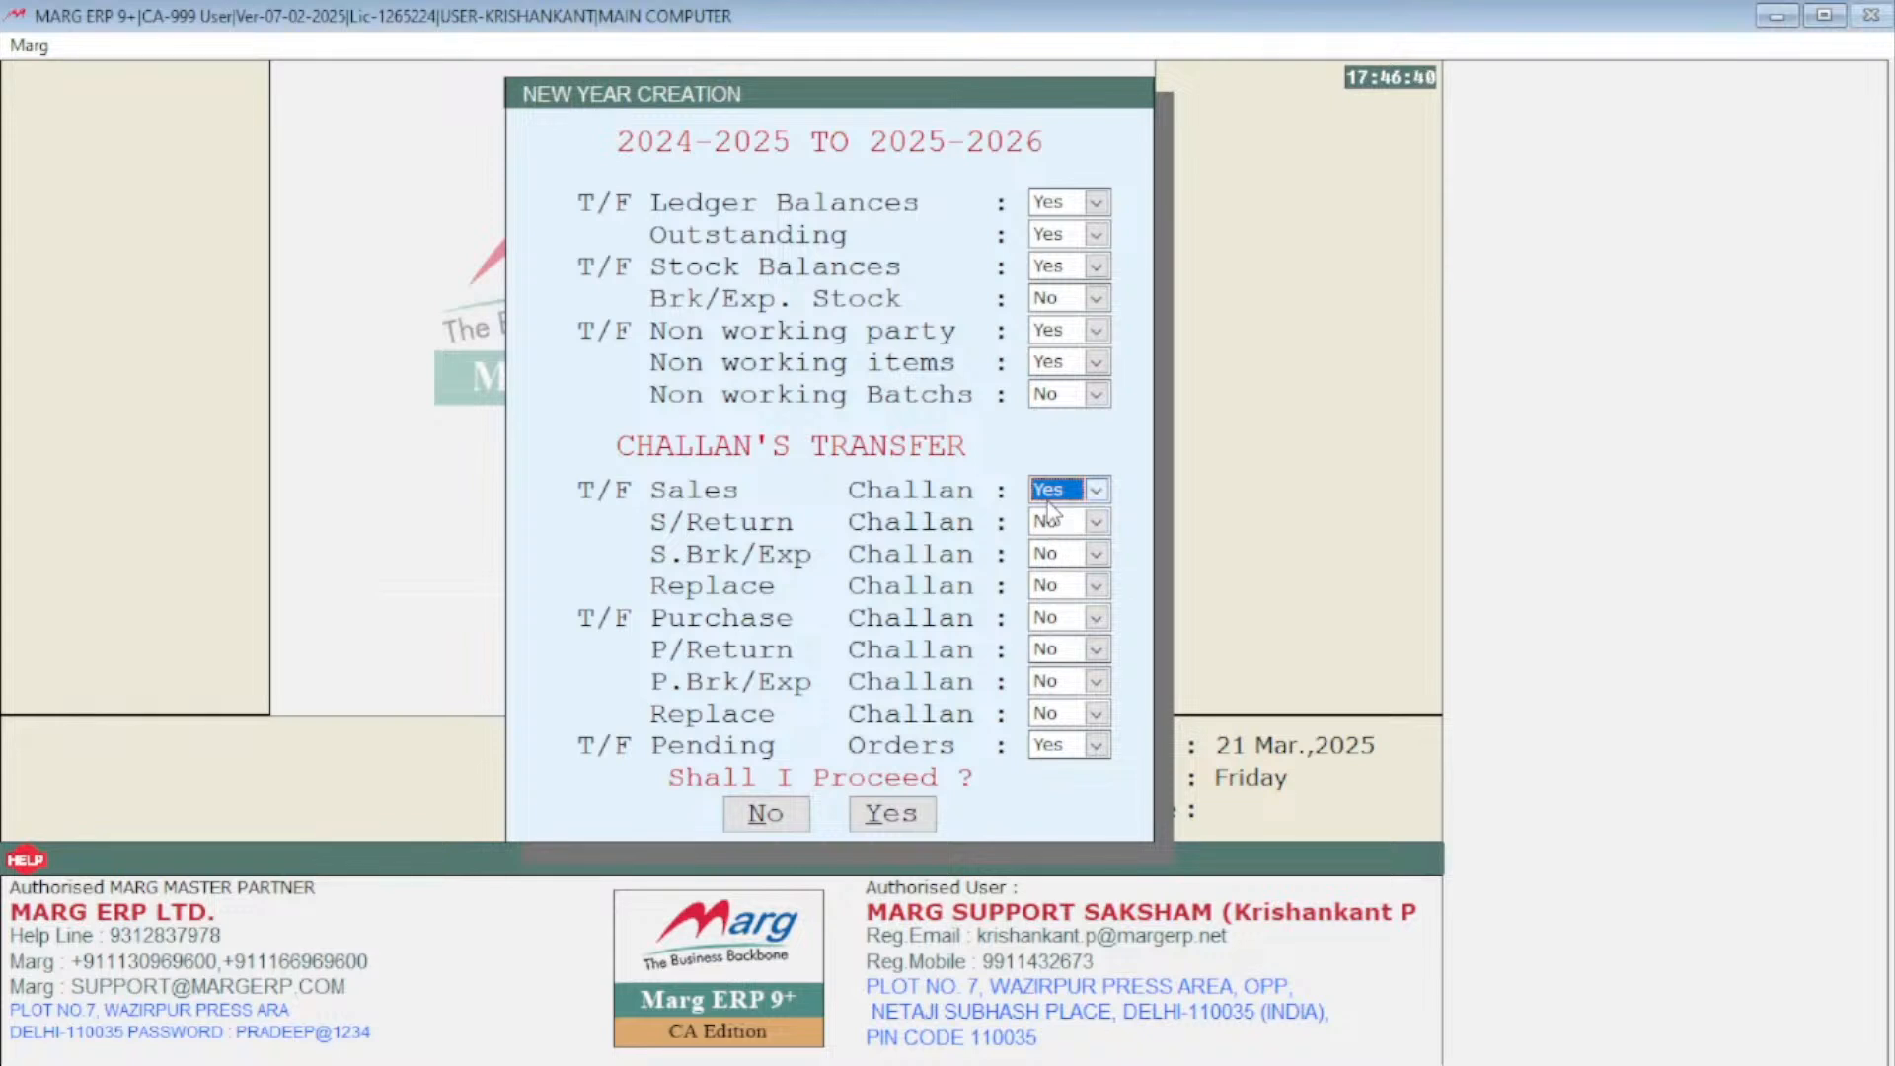
click(898, 818)
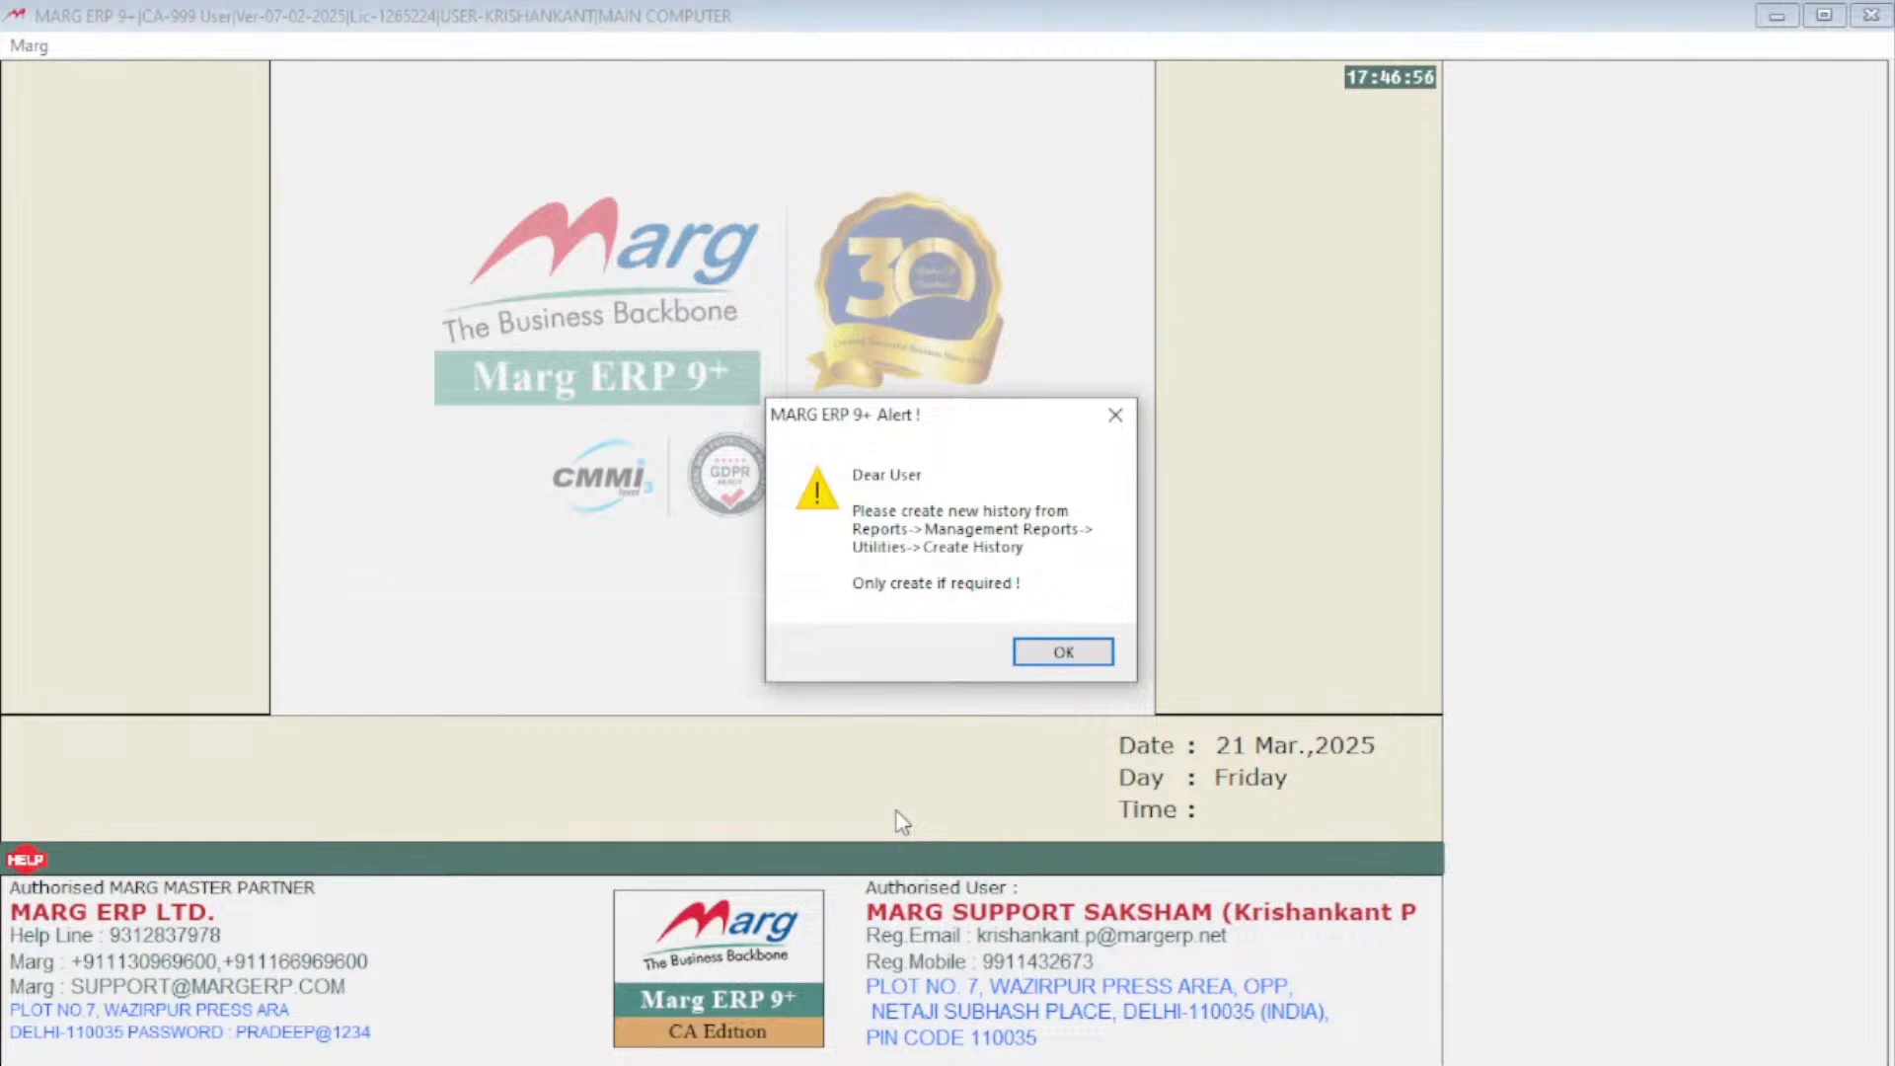
click(1106, 659)
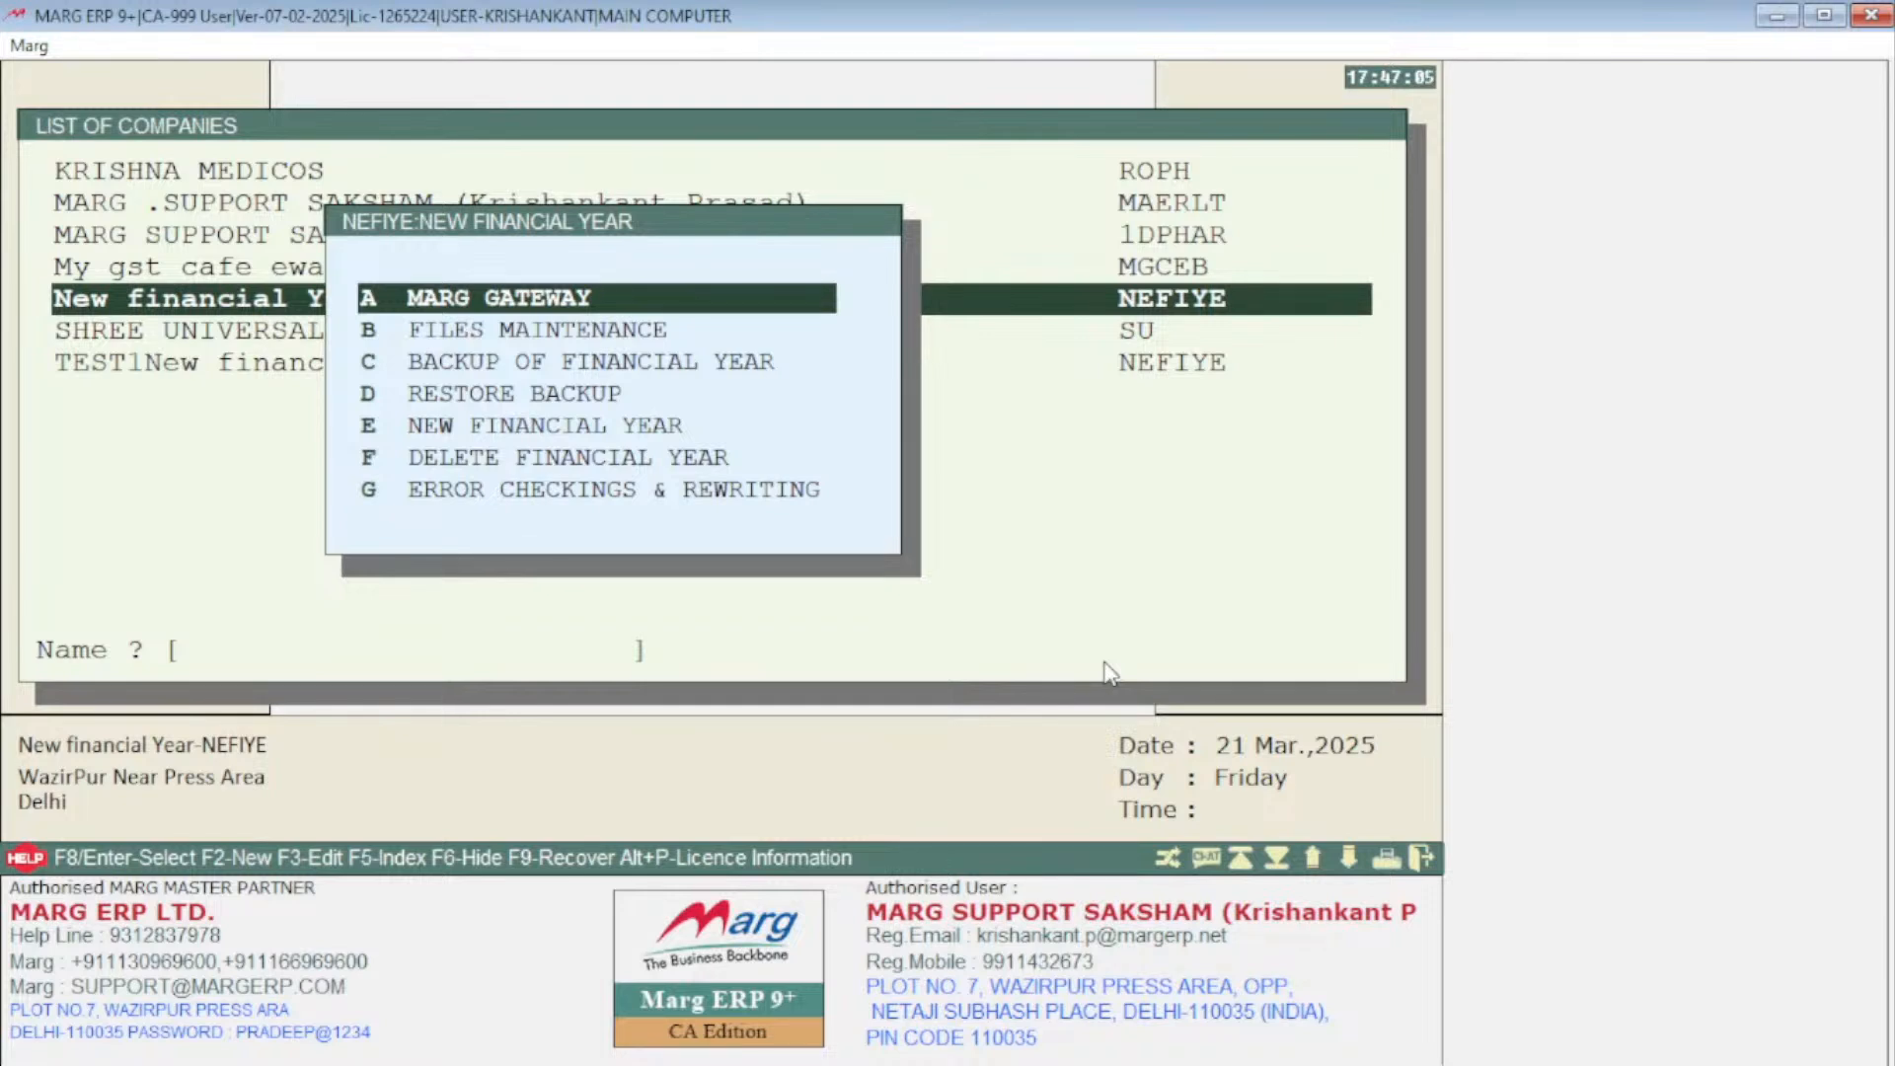
Open the company in the new 2025-2026 year through Marg Gateway, allowing the backup path alert
key(Return)
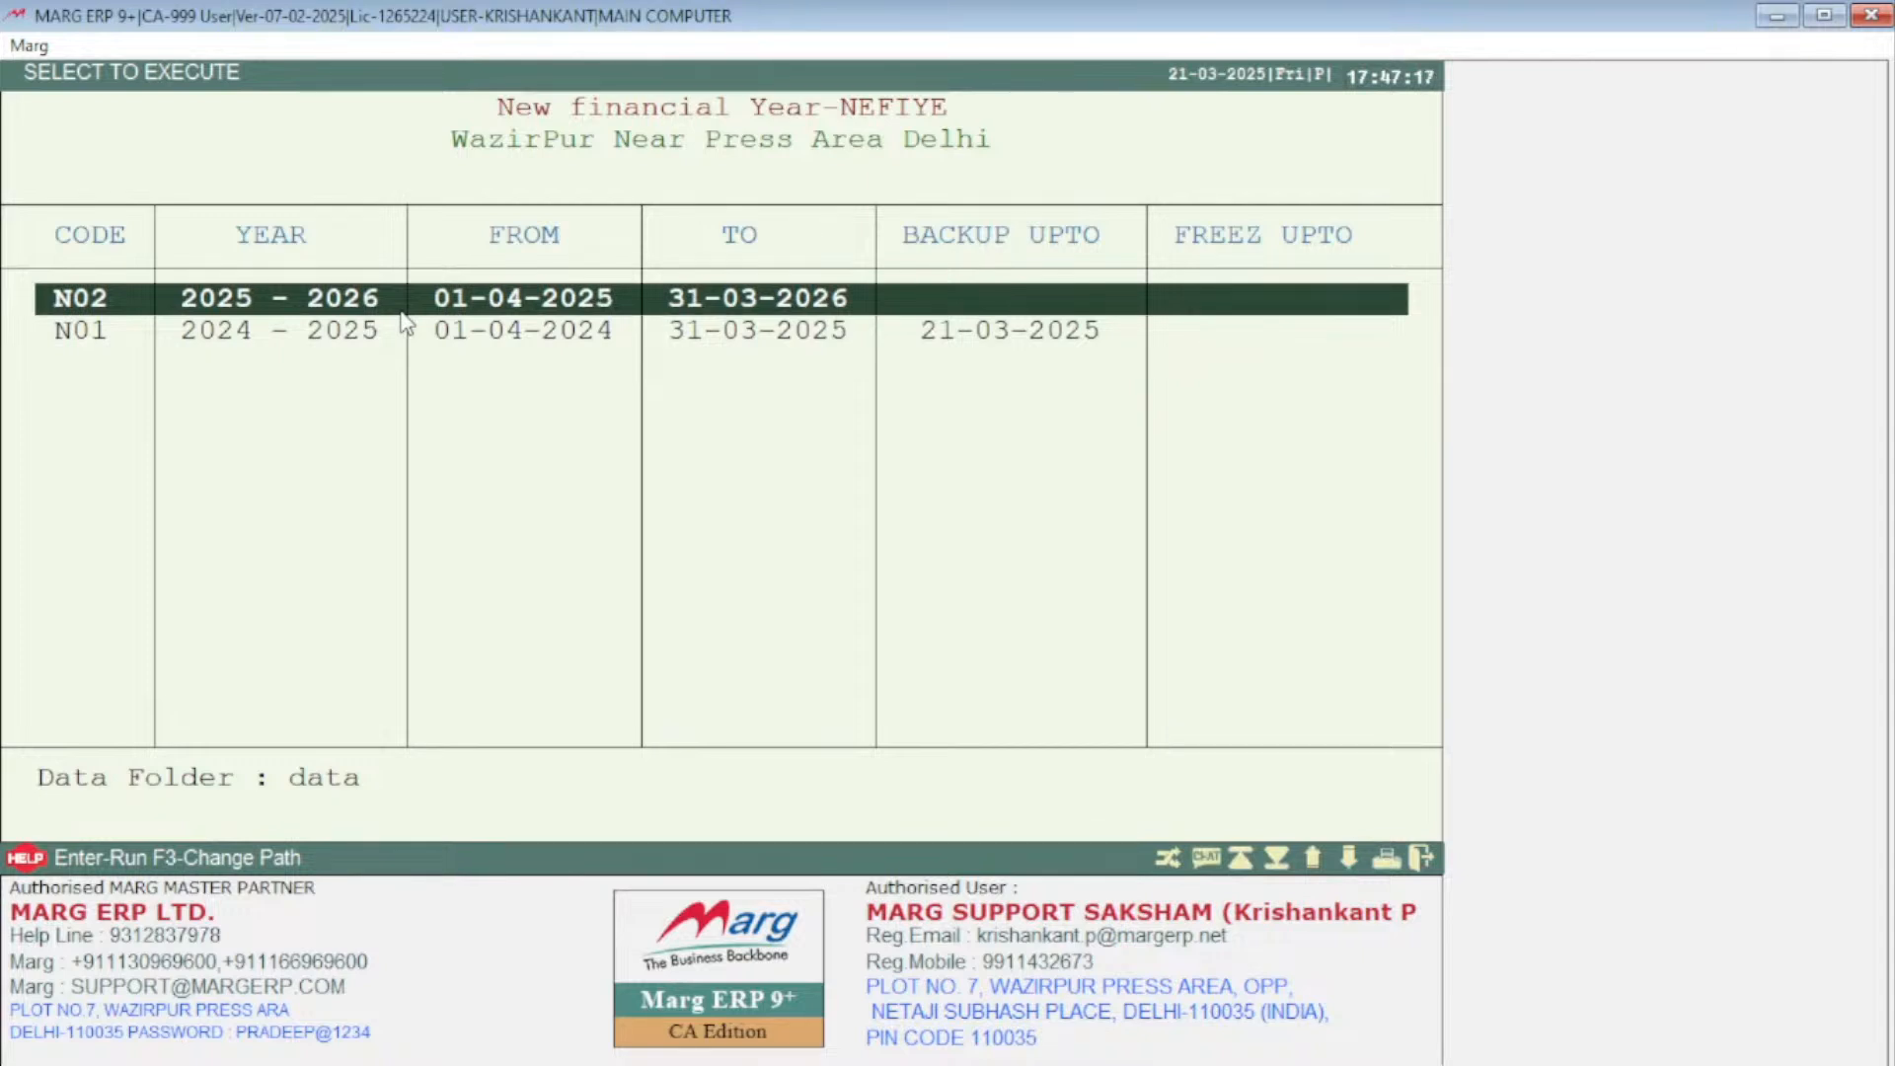
key(Return)
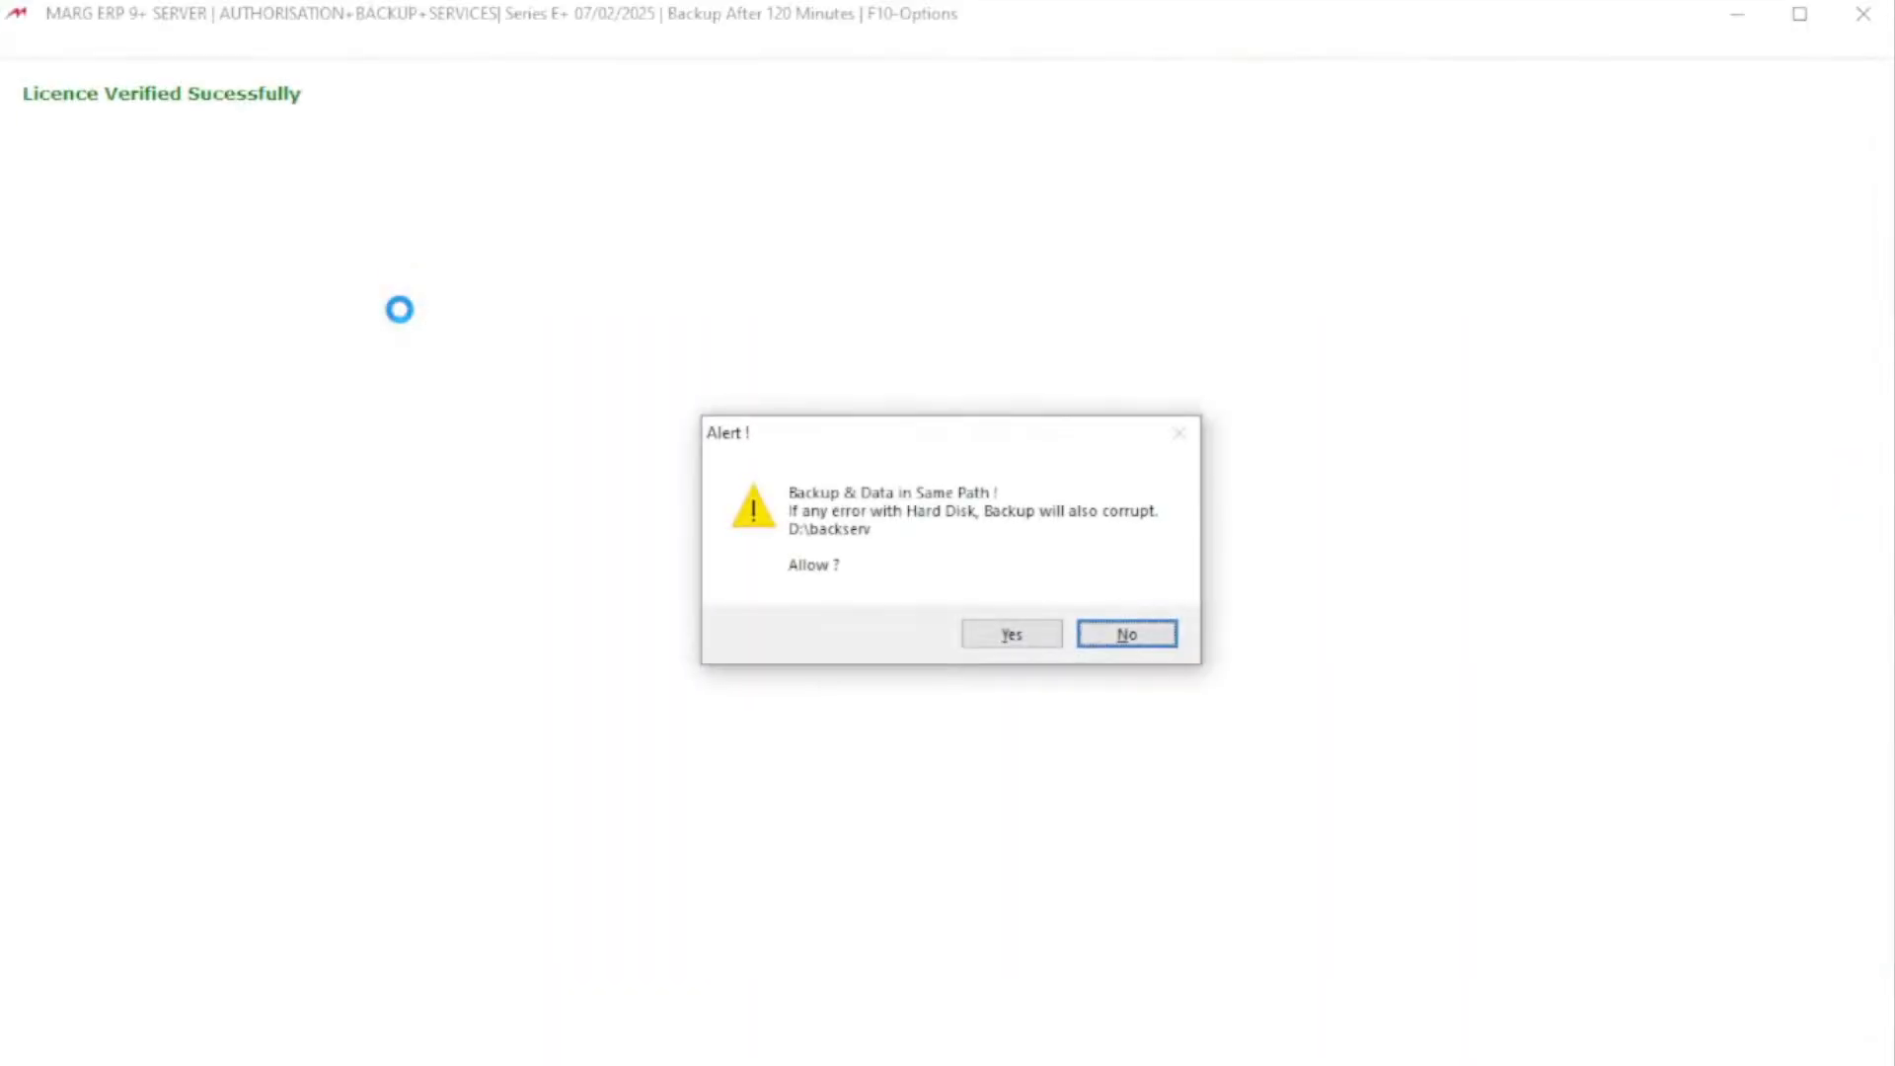
key(Left)
key(Return)
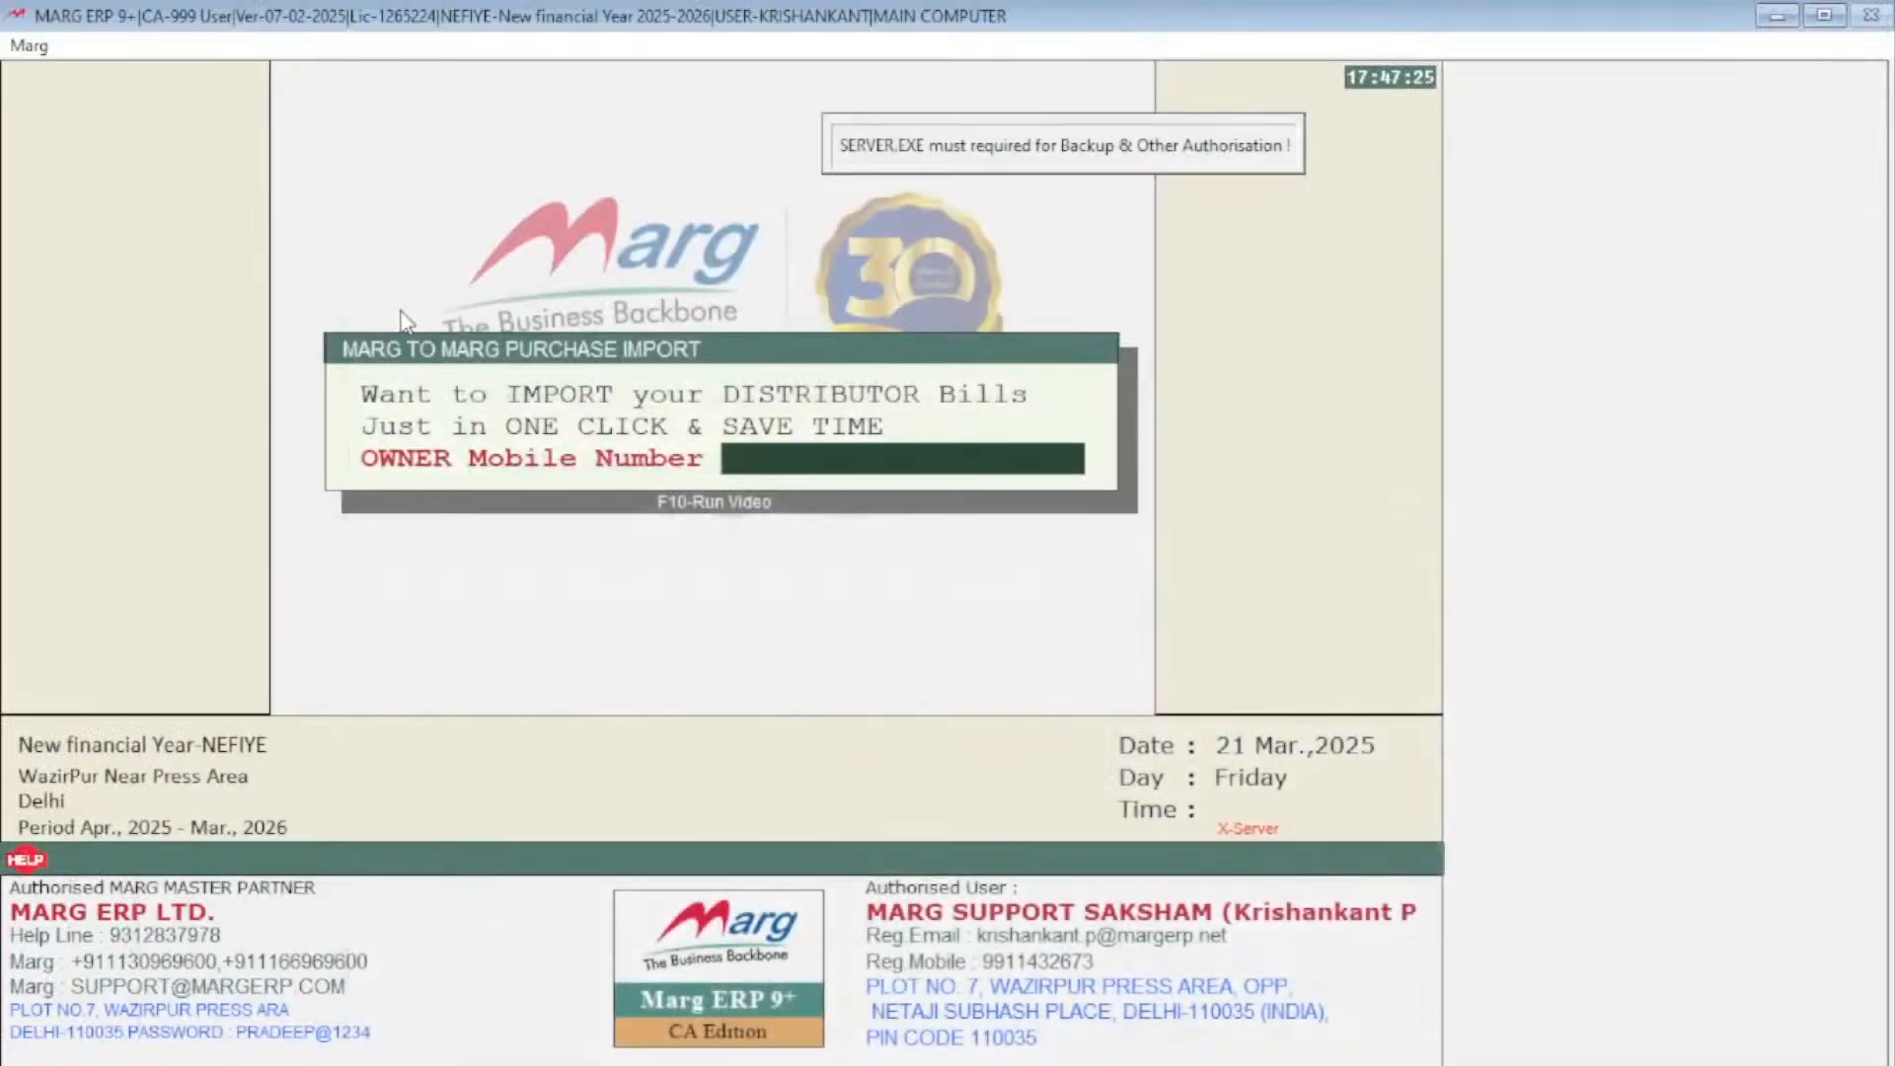
key(Escape)
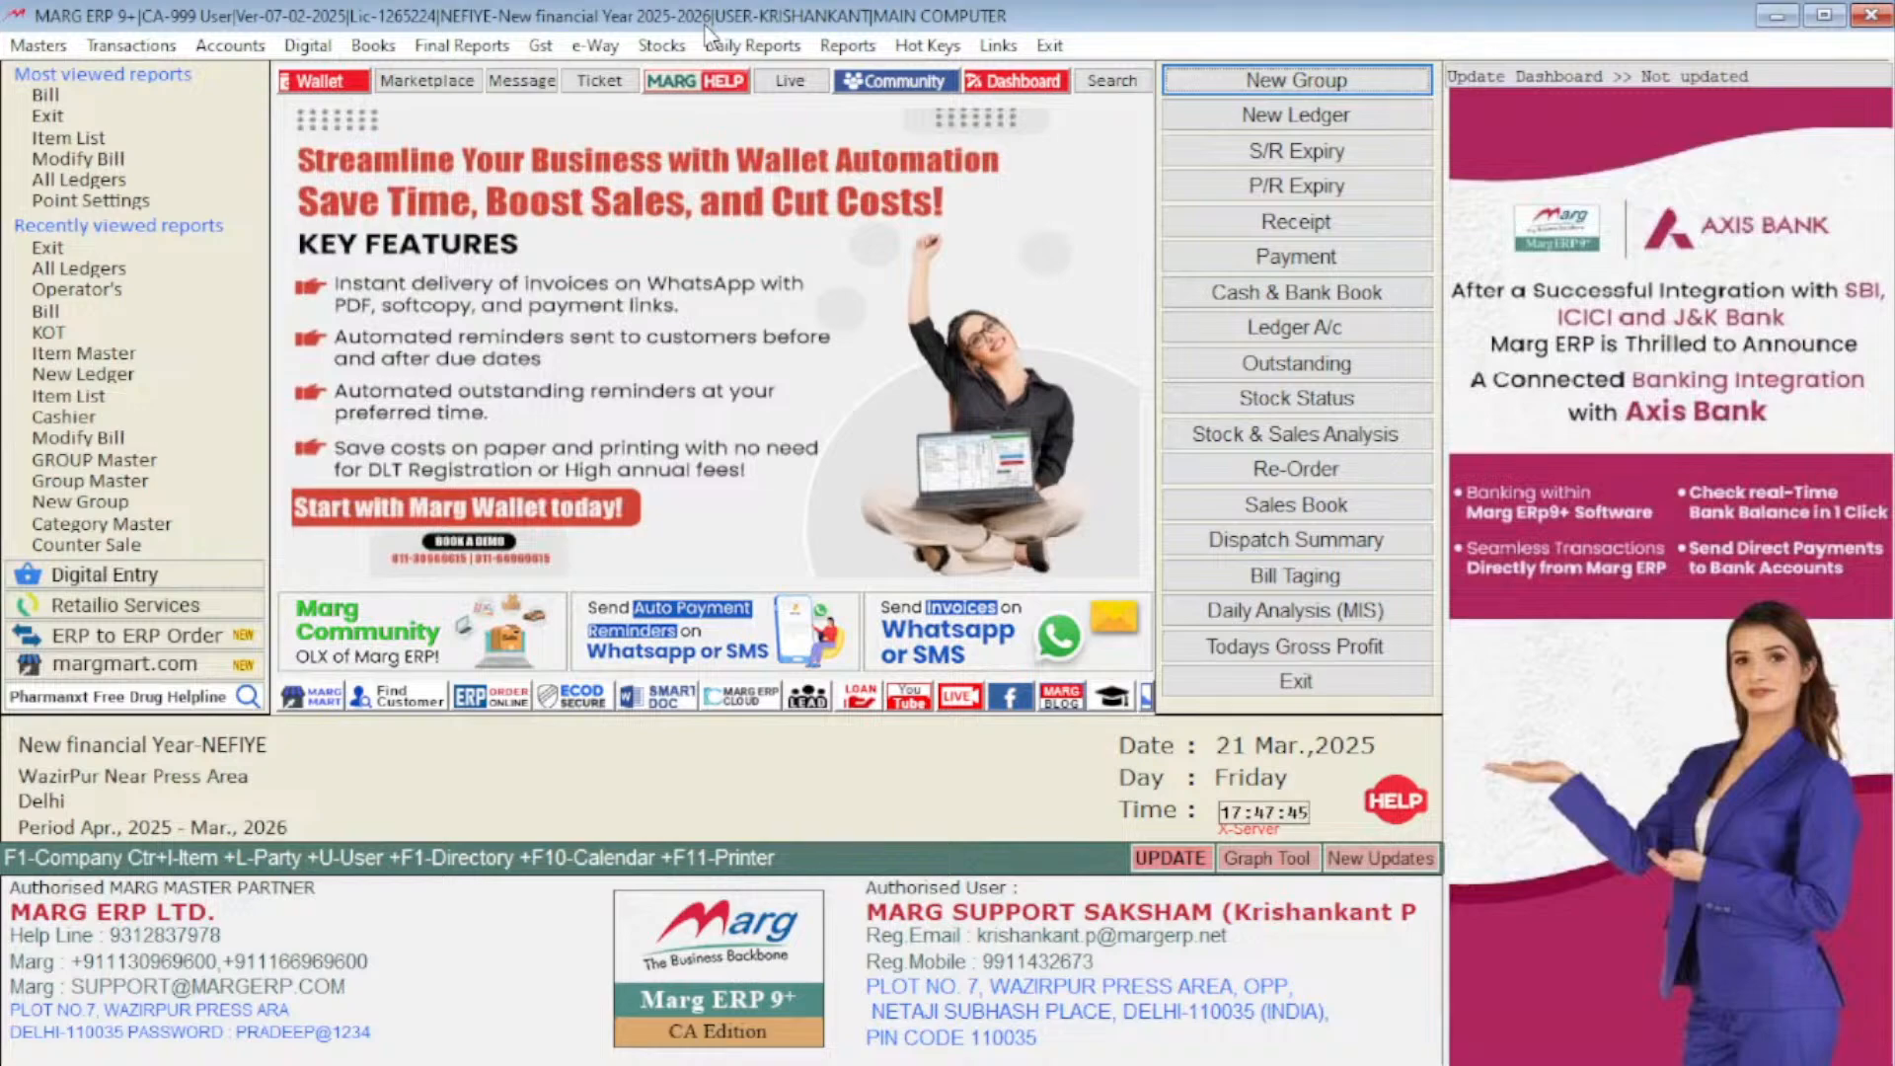
Switch the company back to the 2024-2025 financial year
key(Escape)
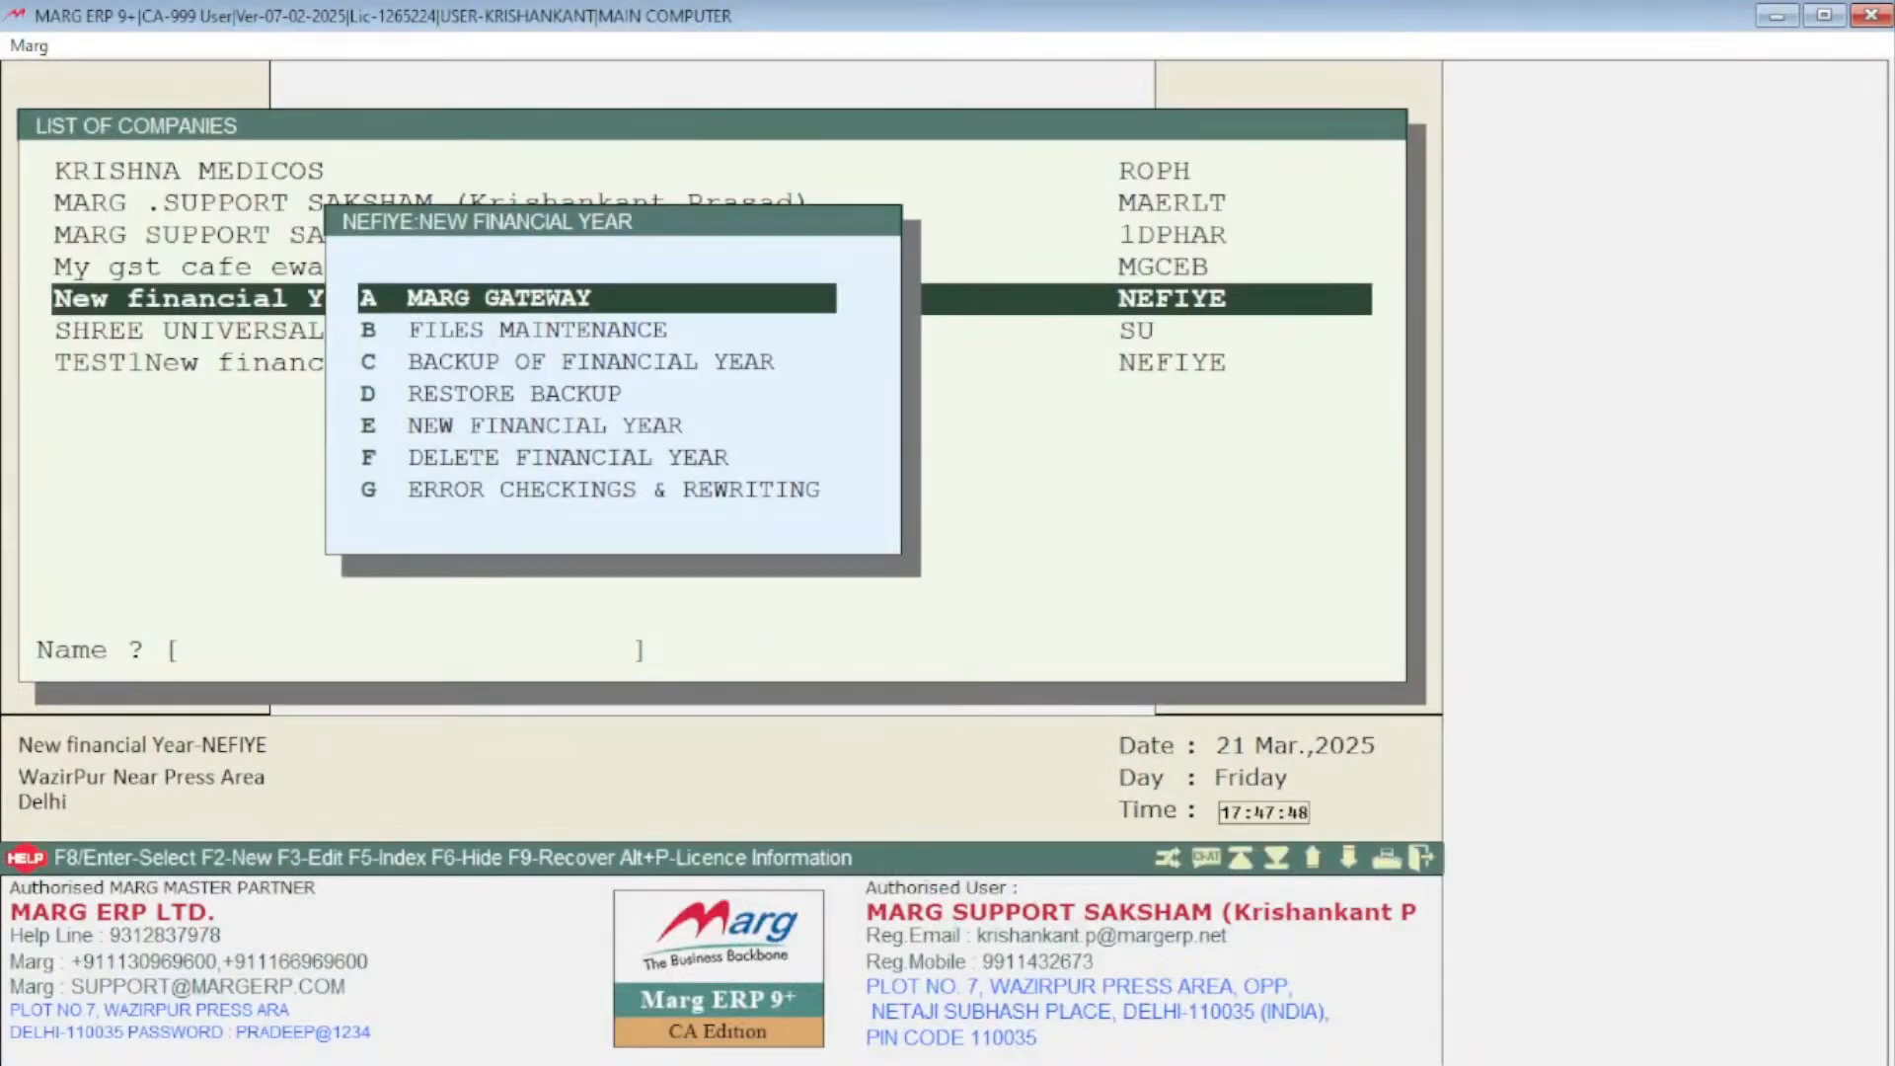
key(Return)
key(Down)
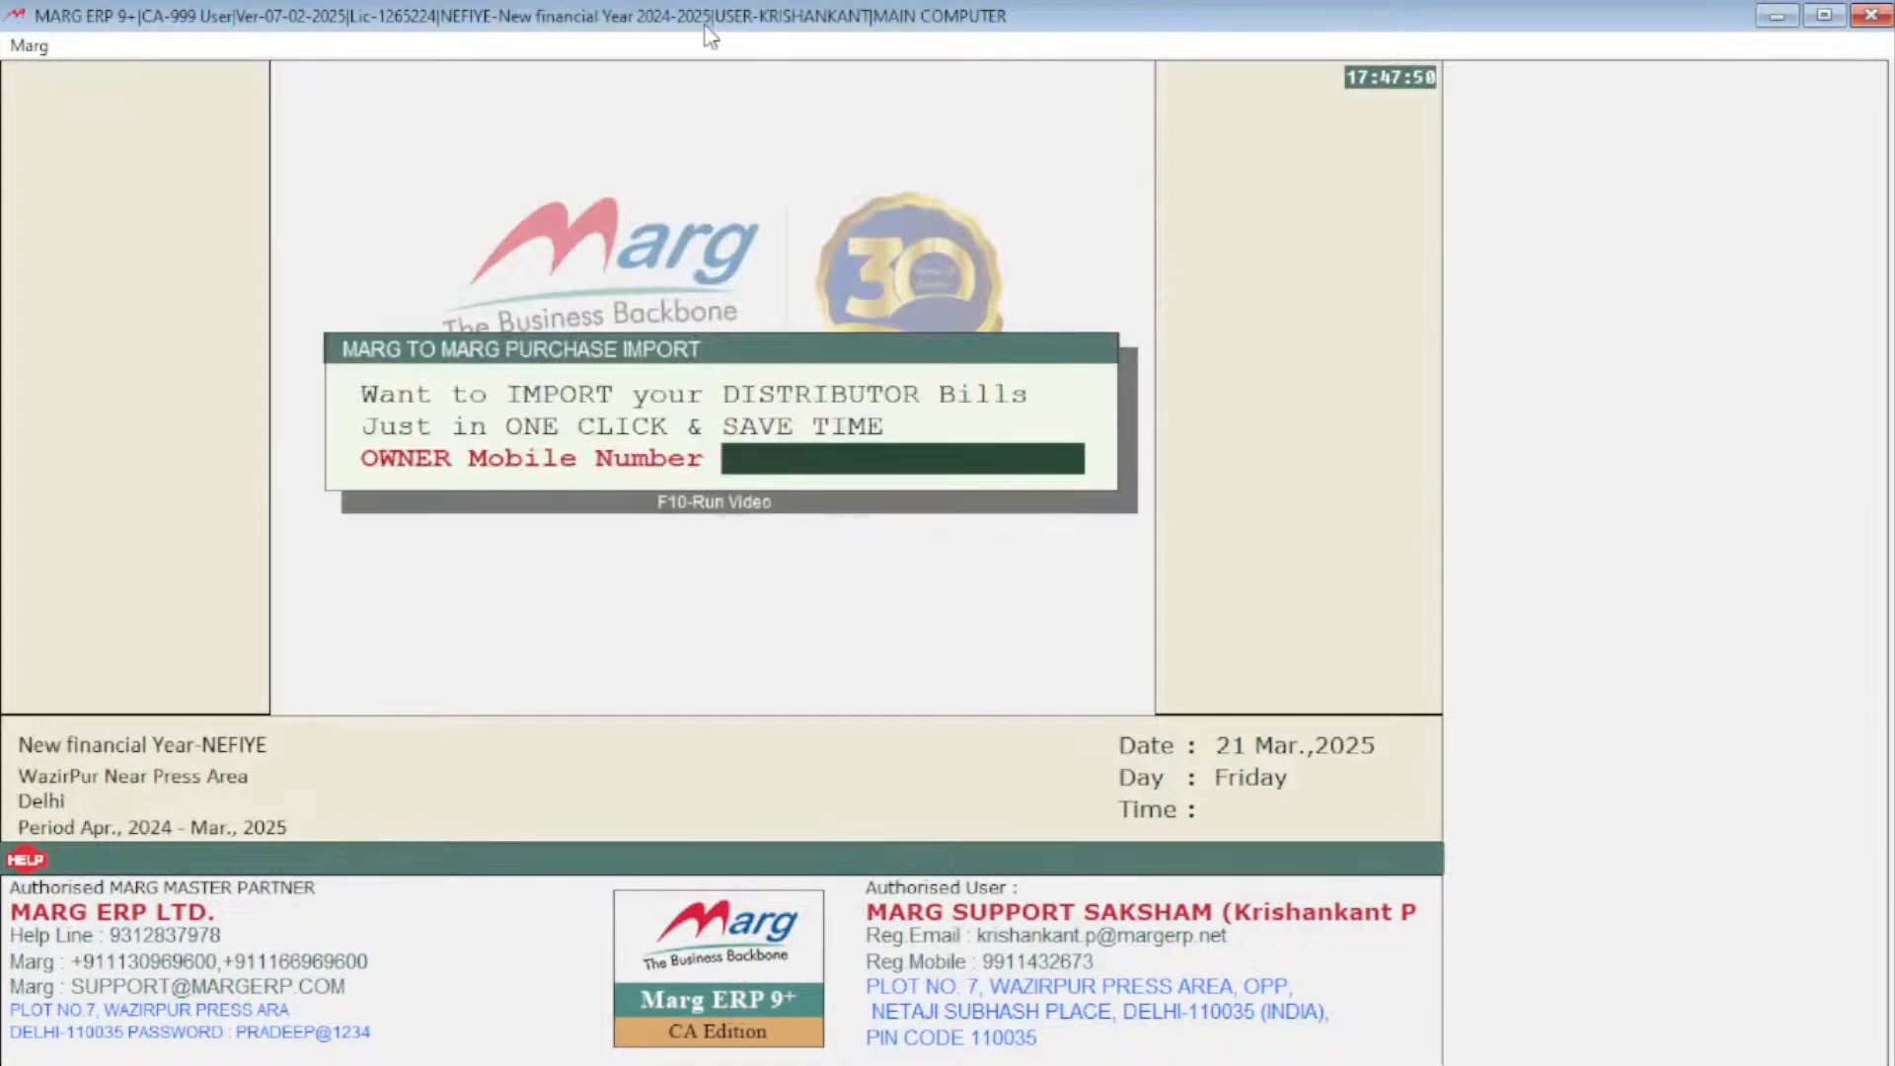
Open the ledger accounts list and search for DINE to review the party ledger balances
key(ctrl+l)
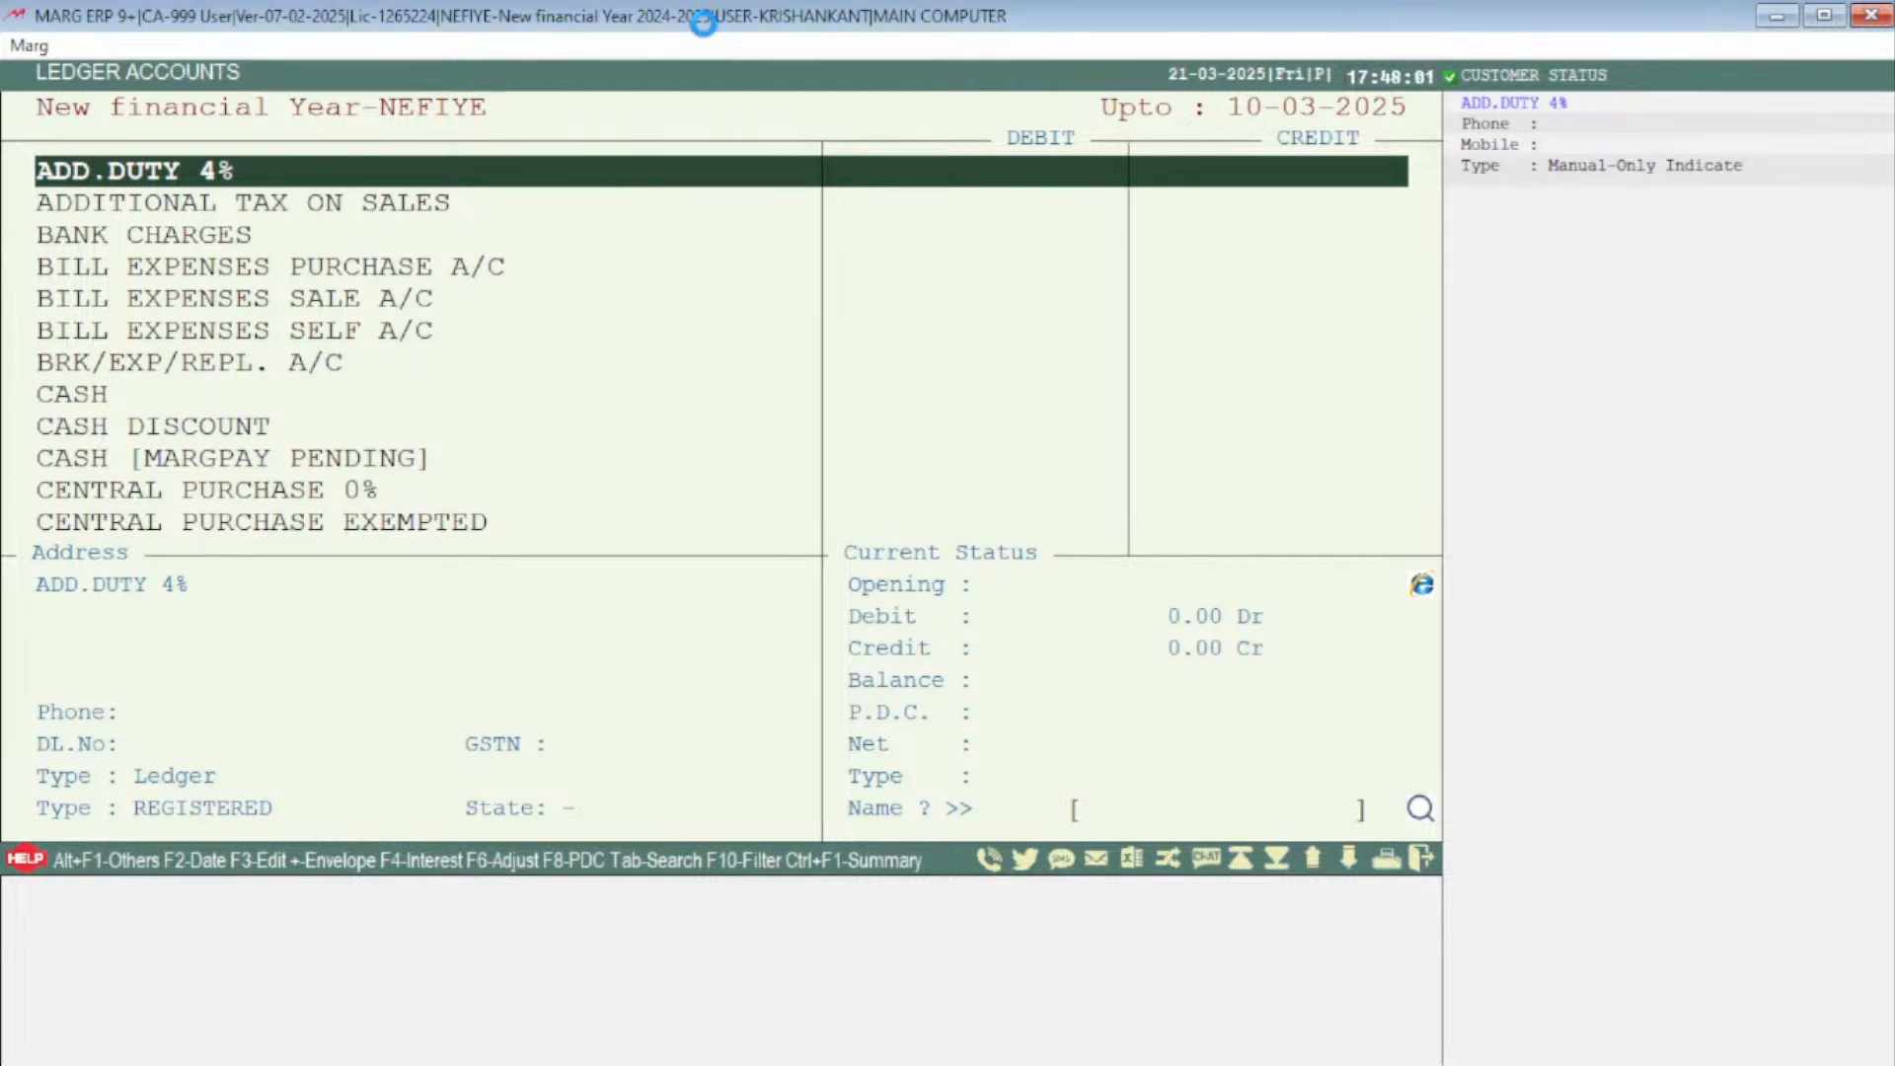
text(DINE)
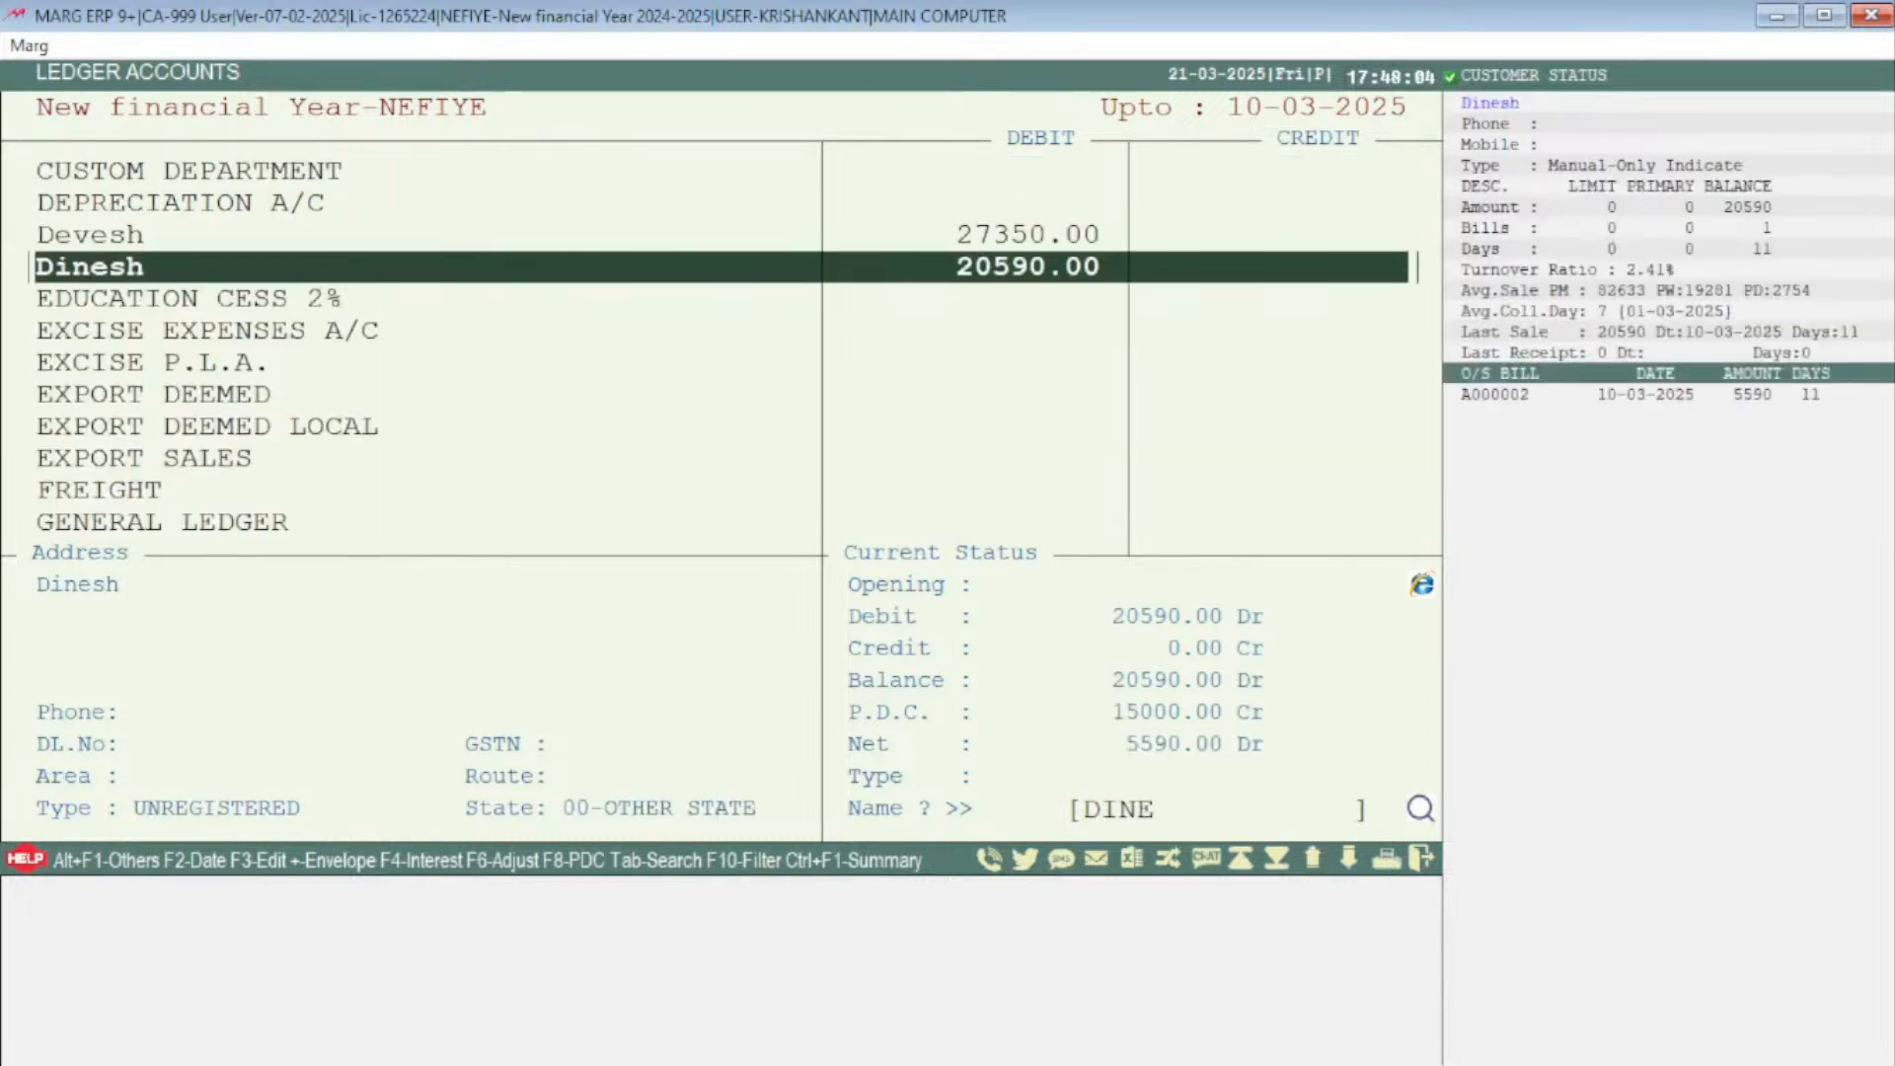
key(Up)
key(Down)
key(Up)
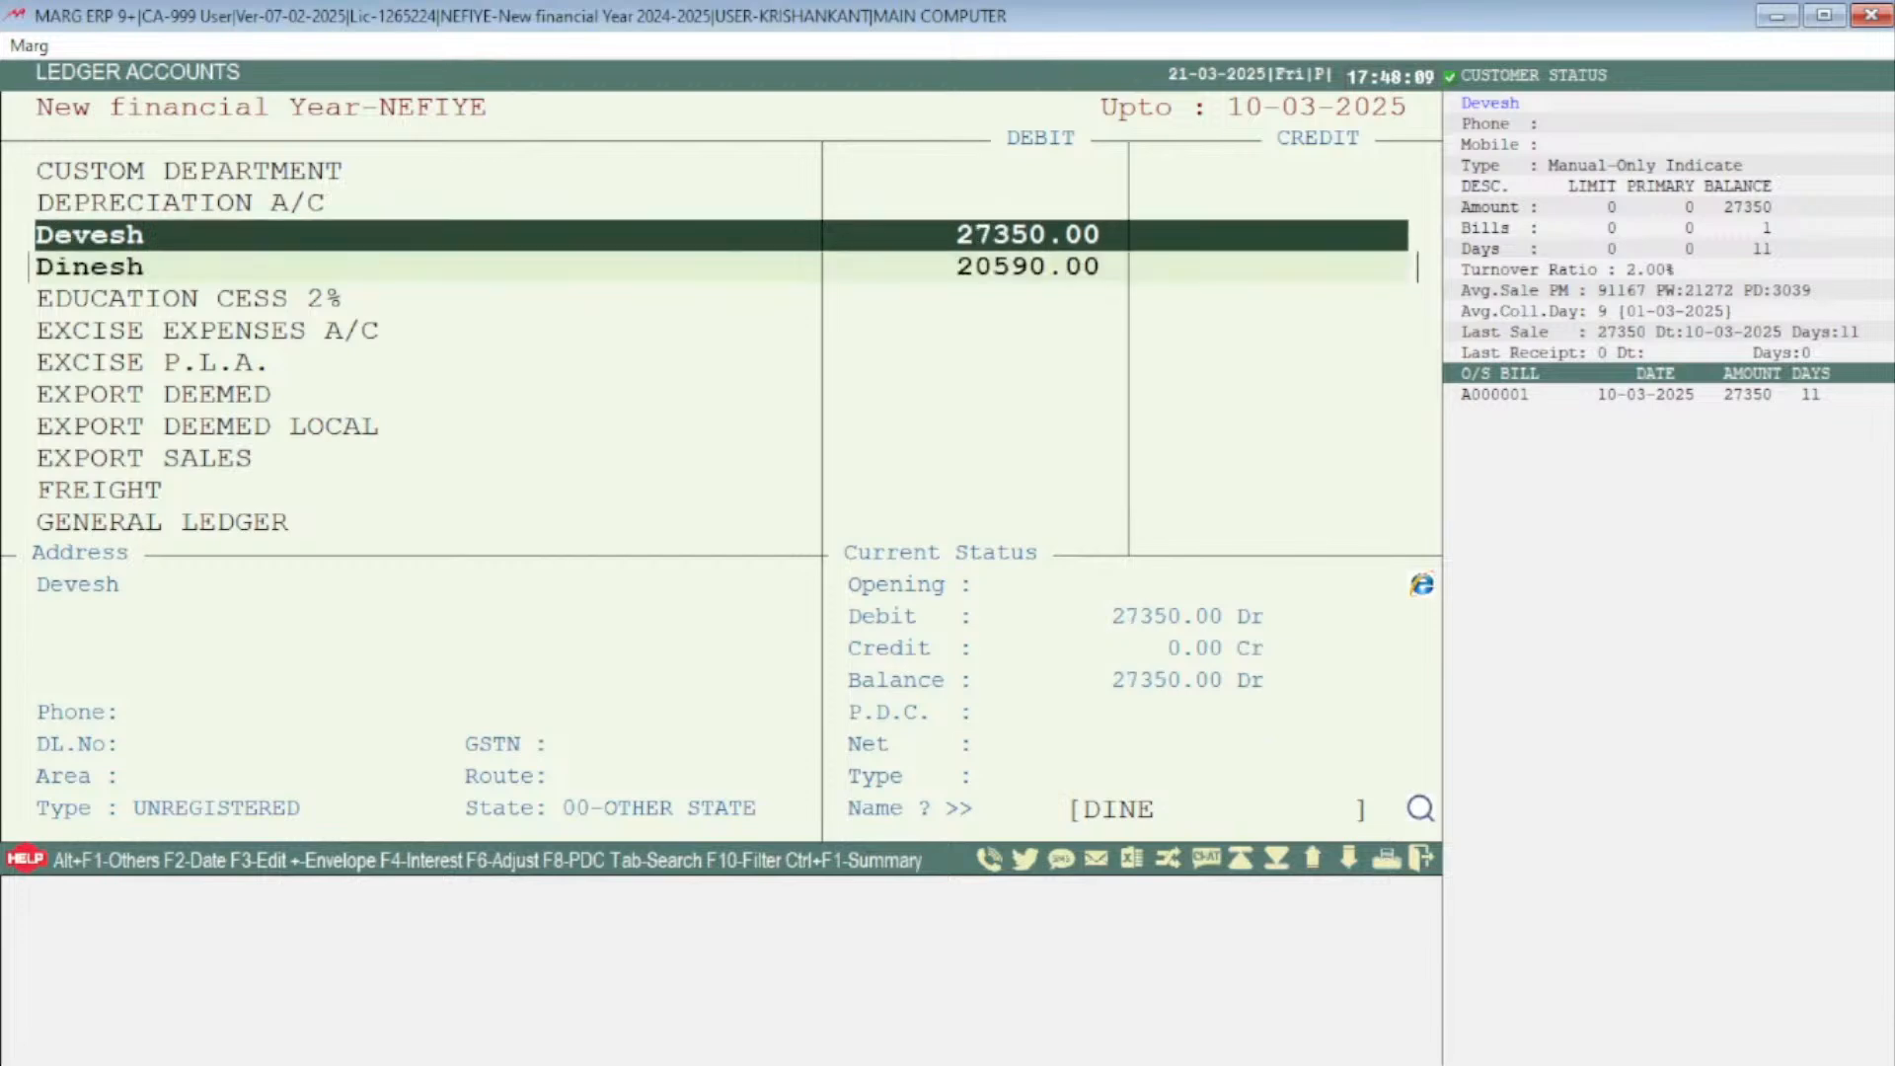
key(Down)
key(Escape)
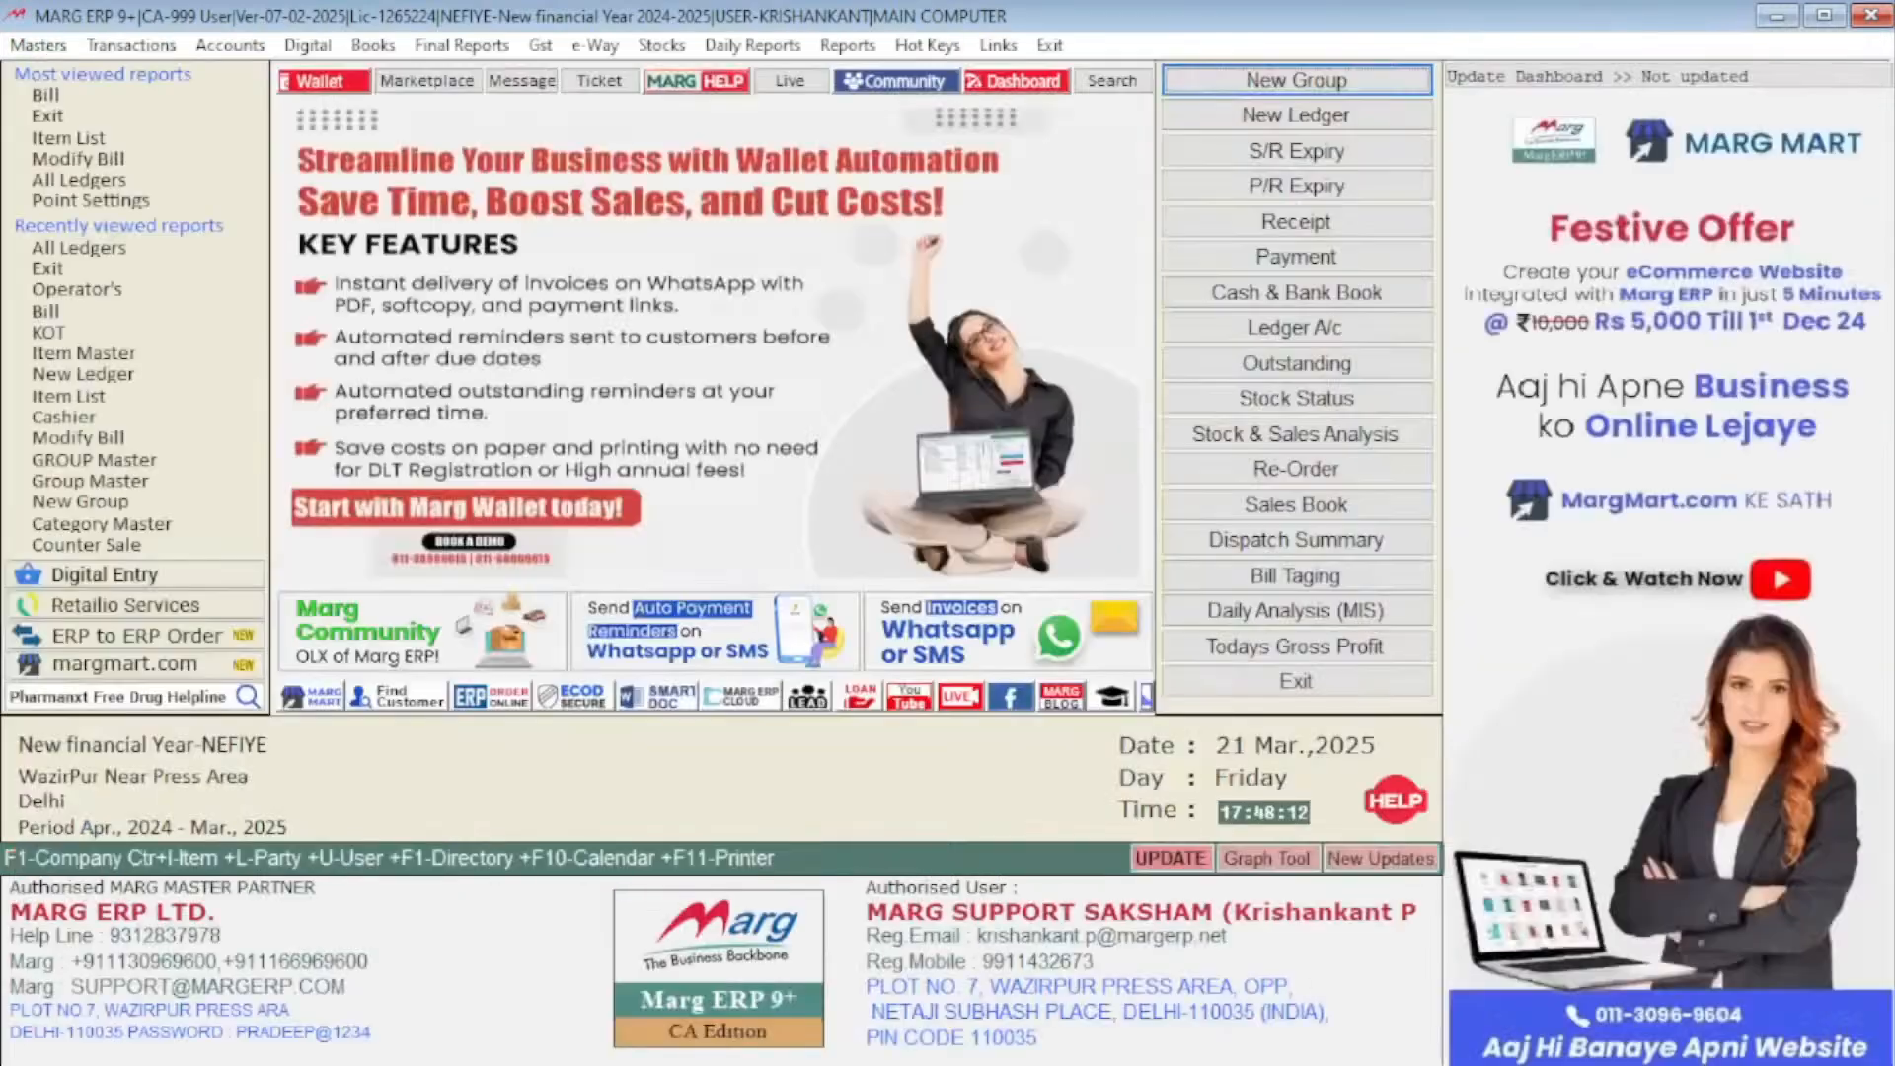
key(alt+n)
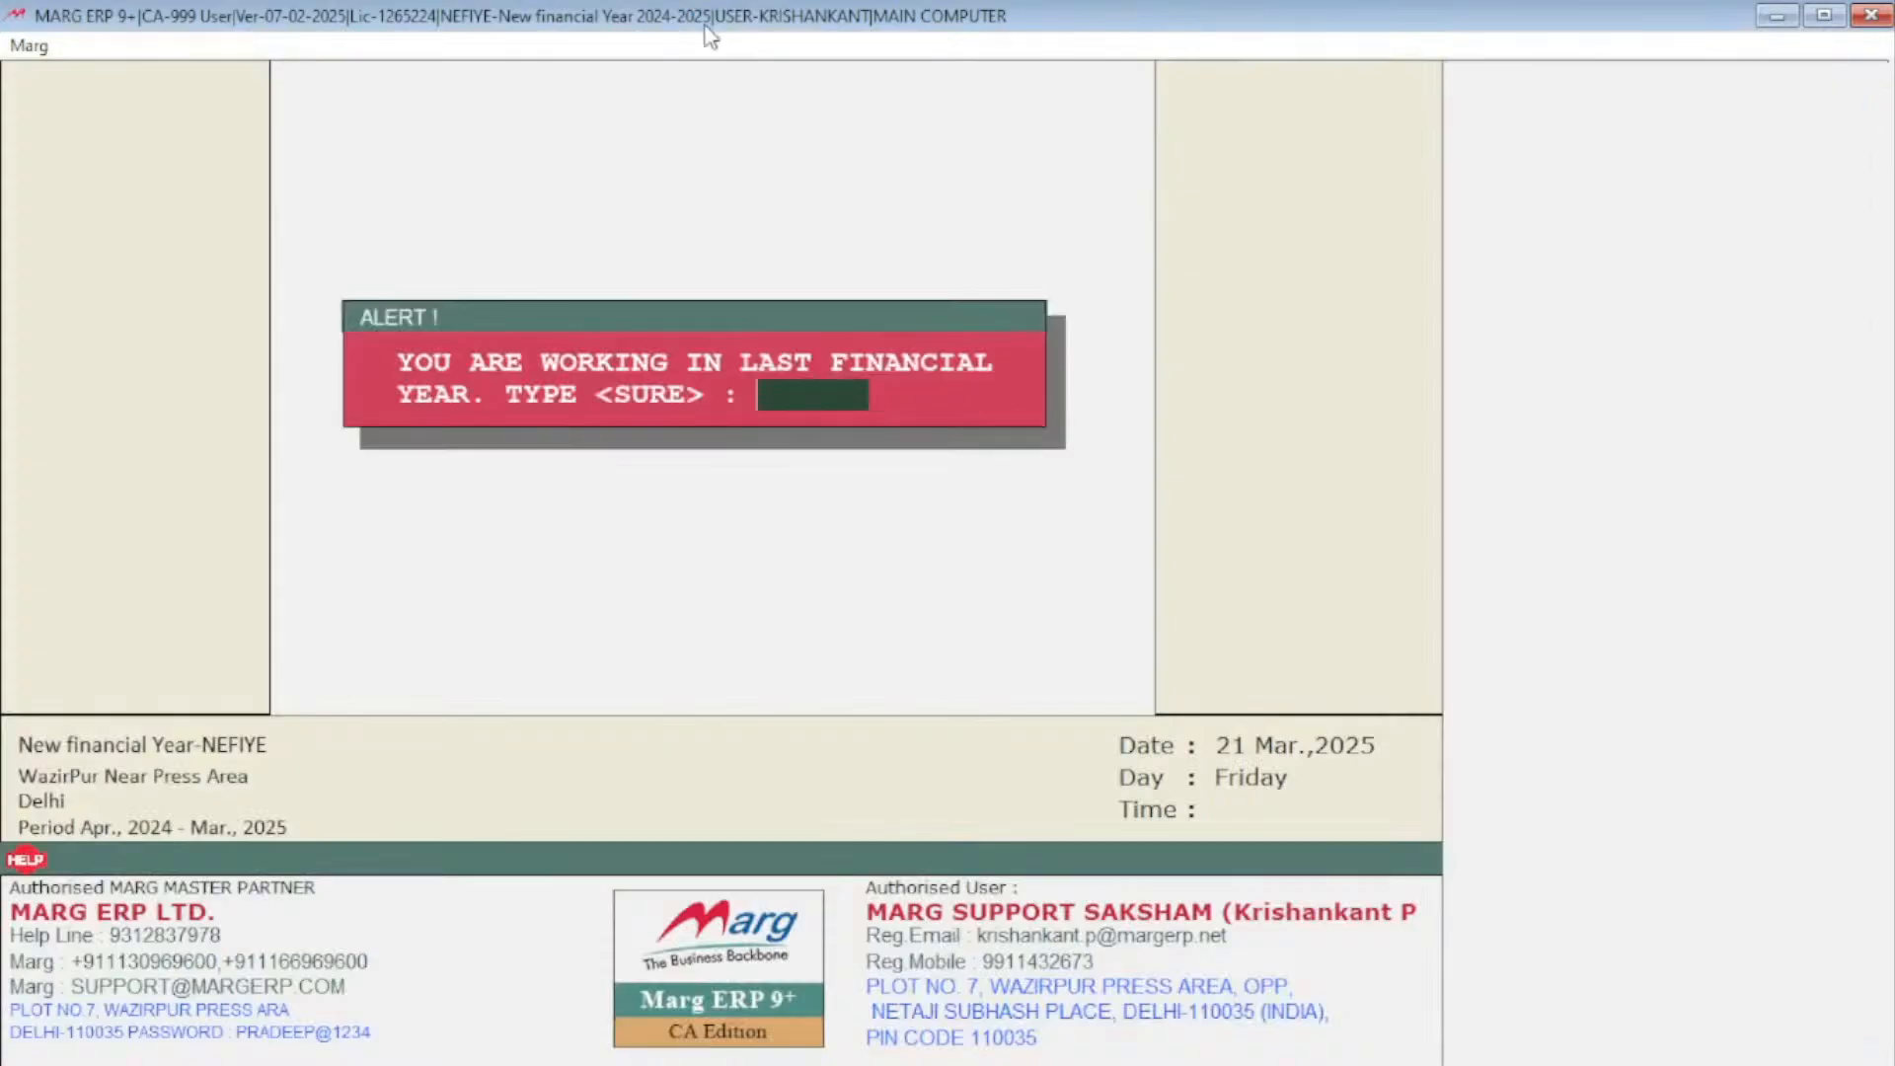
key(Escape)
key(Escape)
key(Escape)
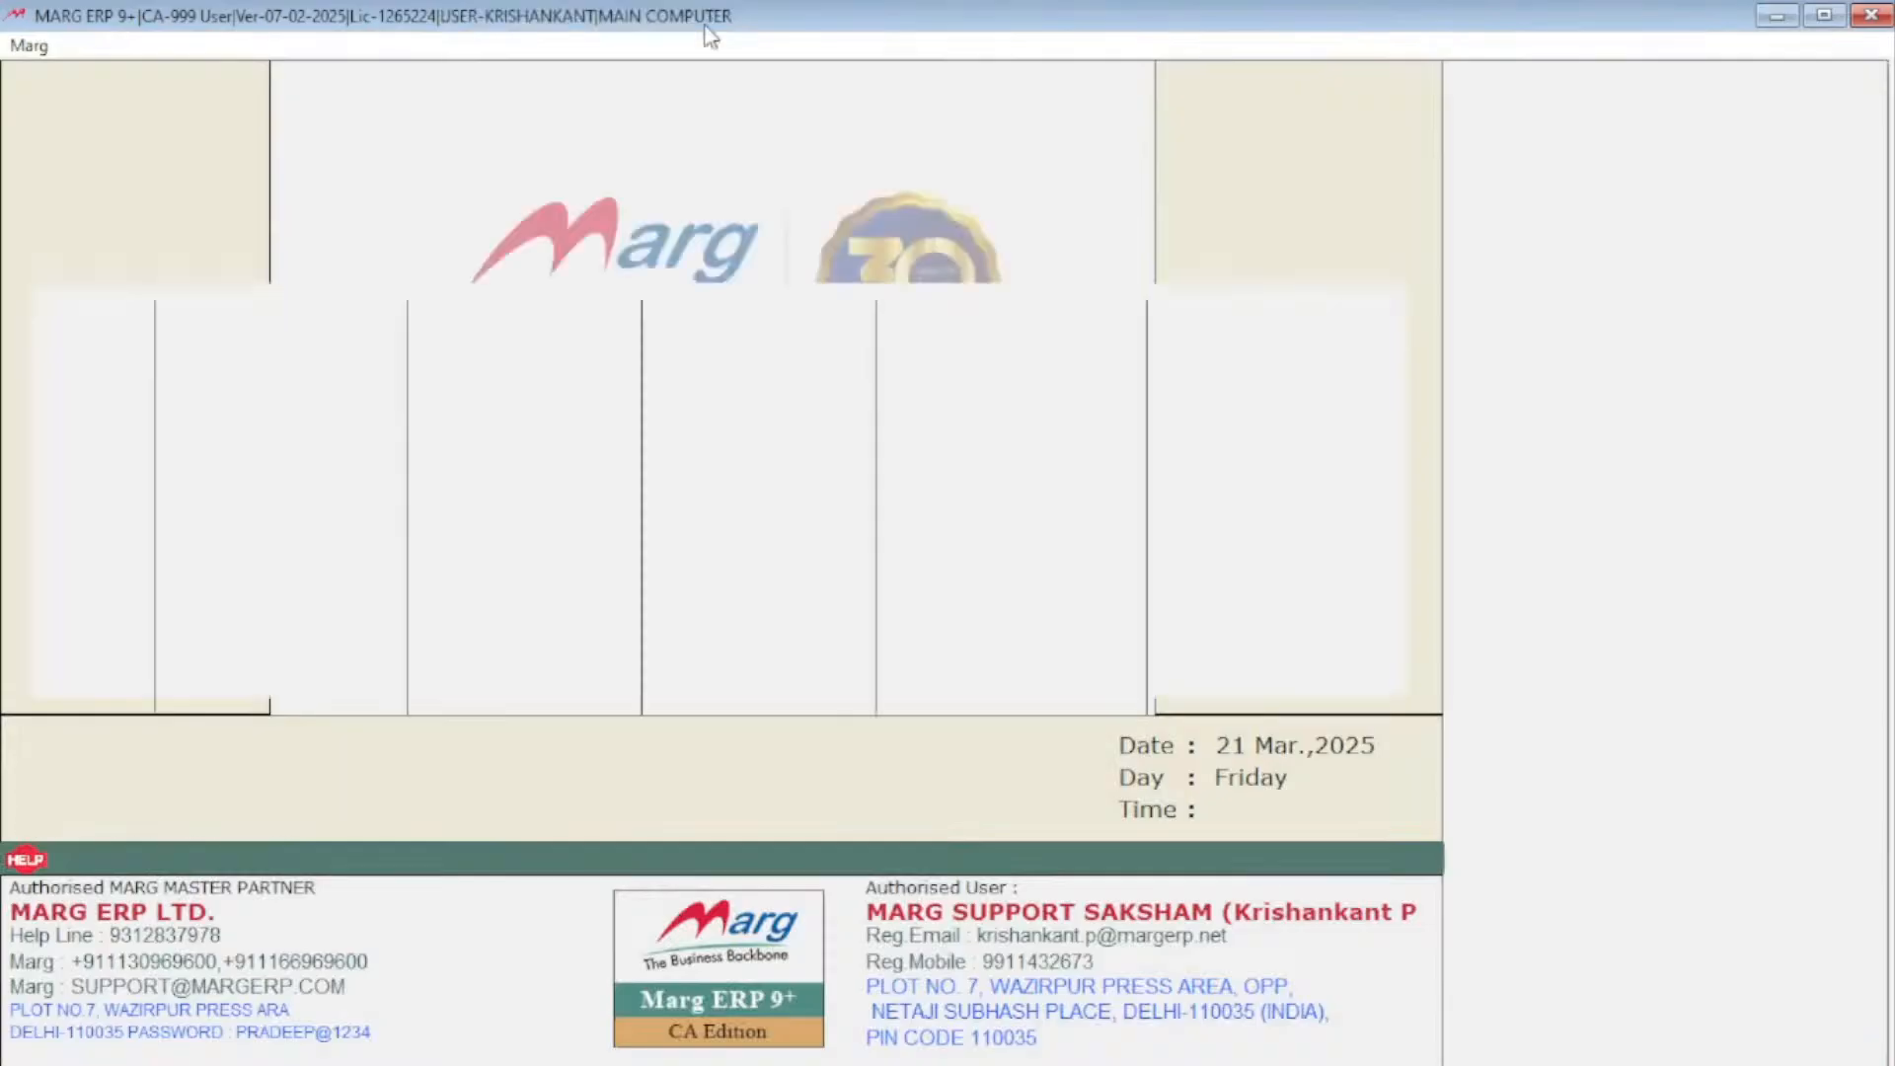
Switch the company to the 2025-2026 financial year and open the ledger accounts list
key(Return)
key(Return)
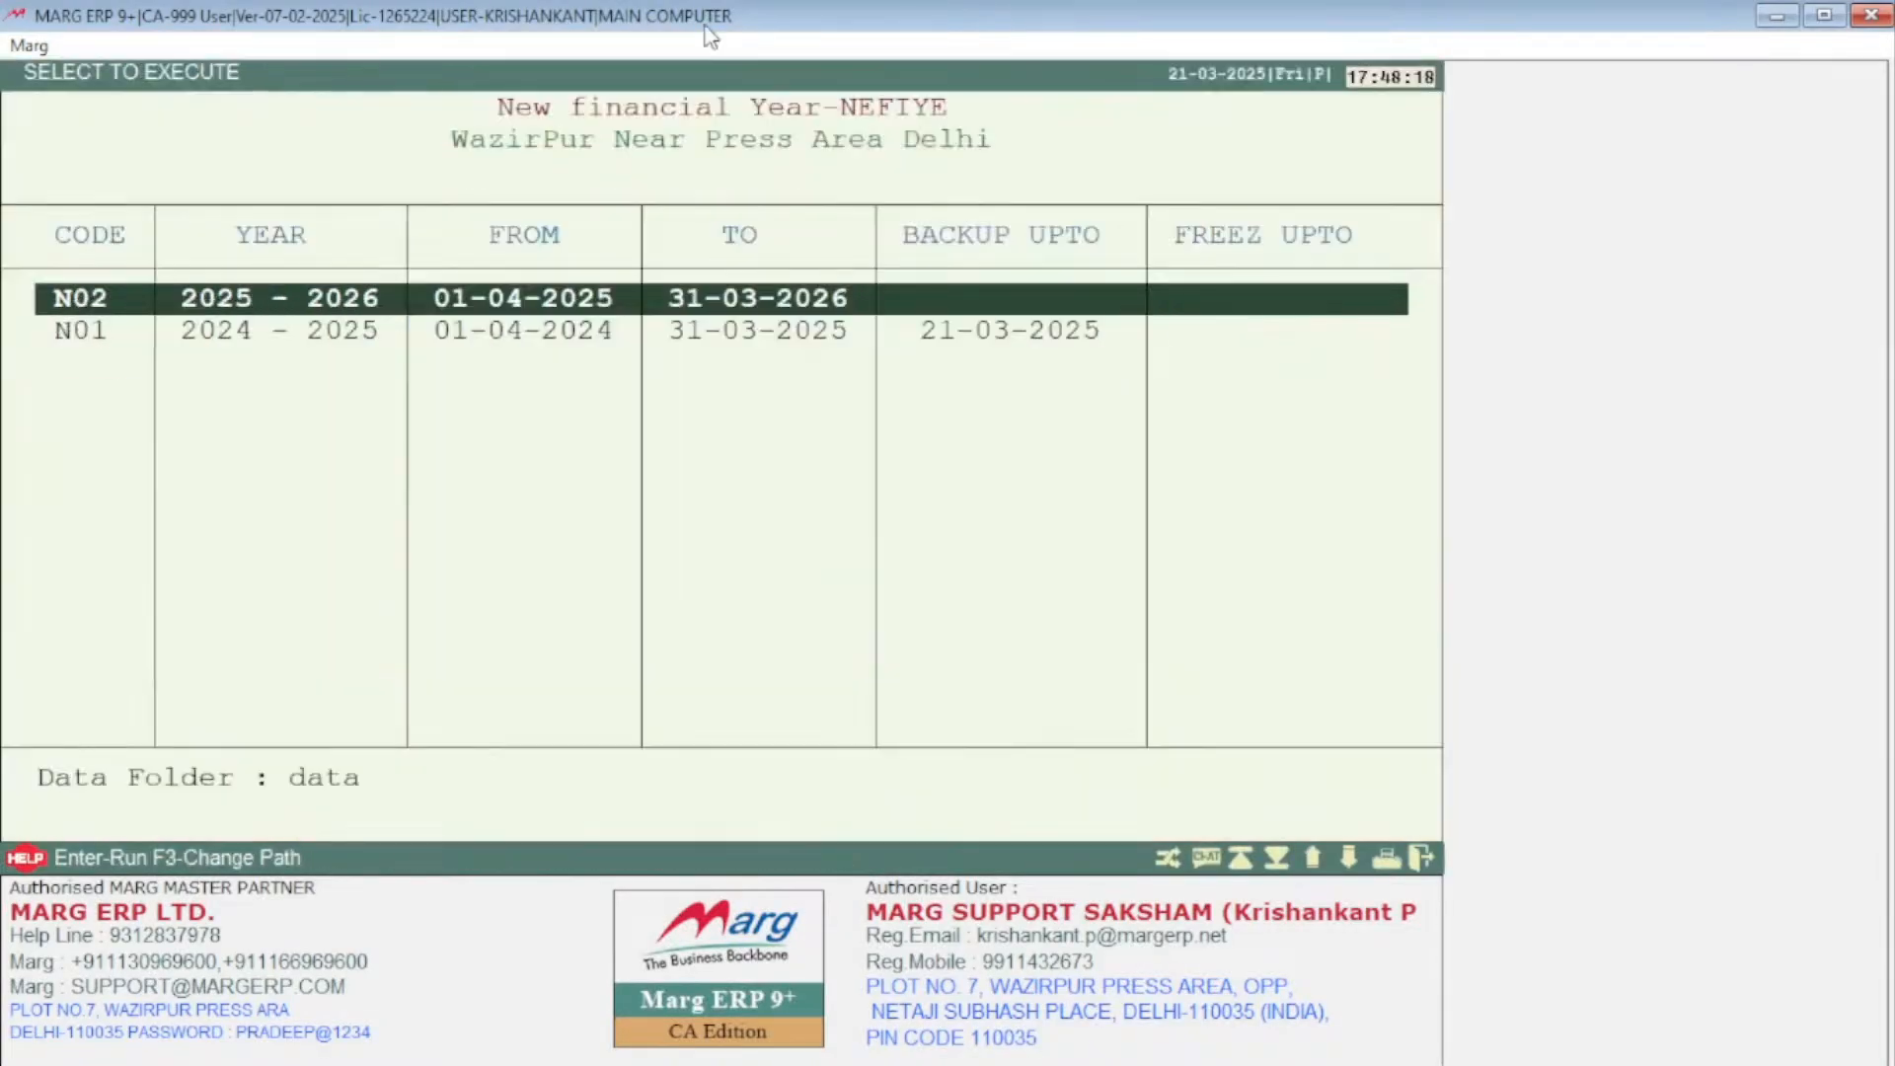
key(Down)
key(Up)
key(Return)
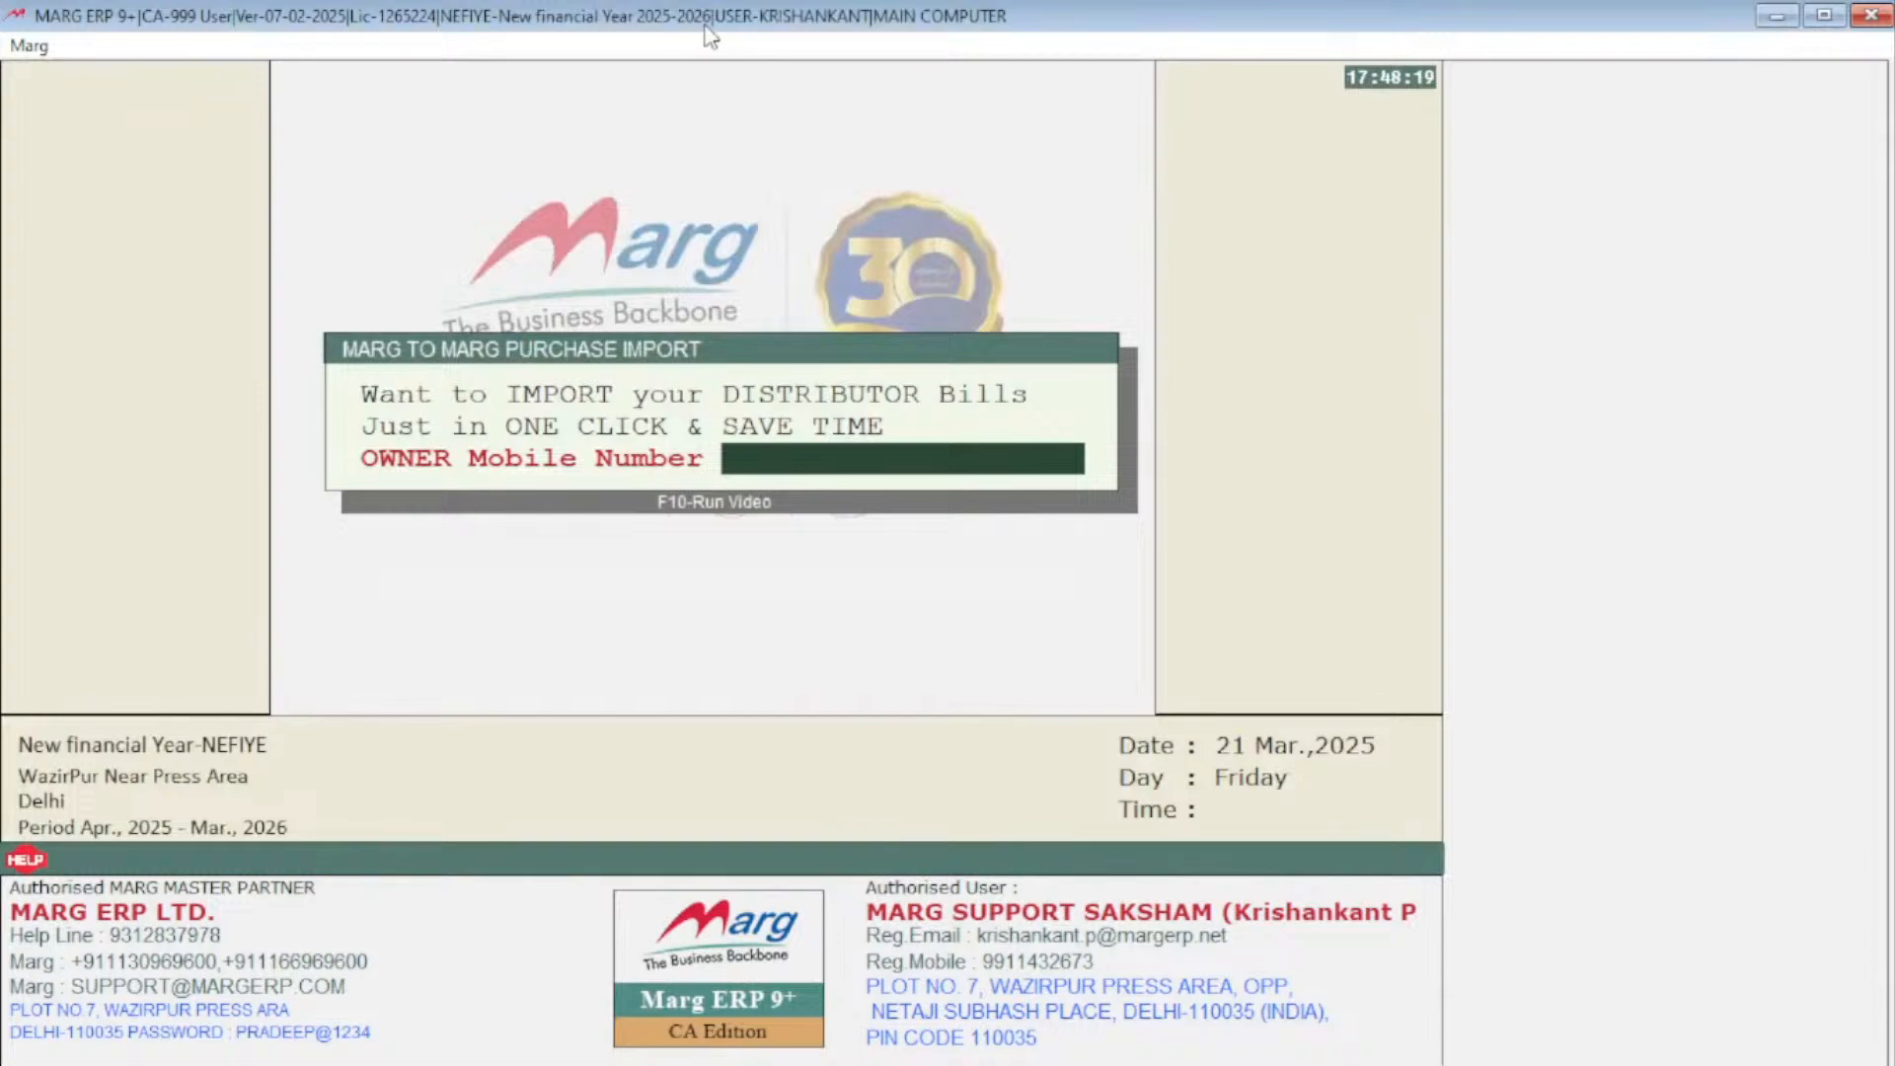
key(Escape)
key(ctrl+l)
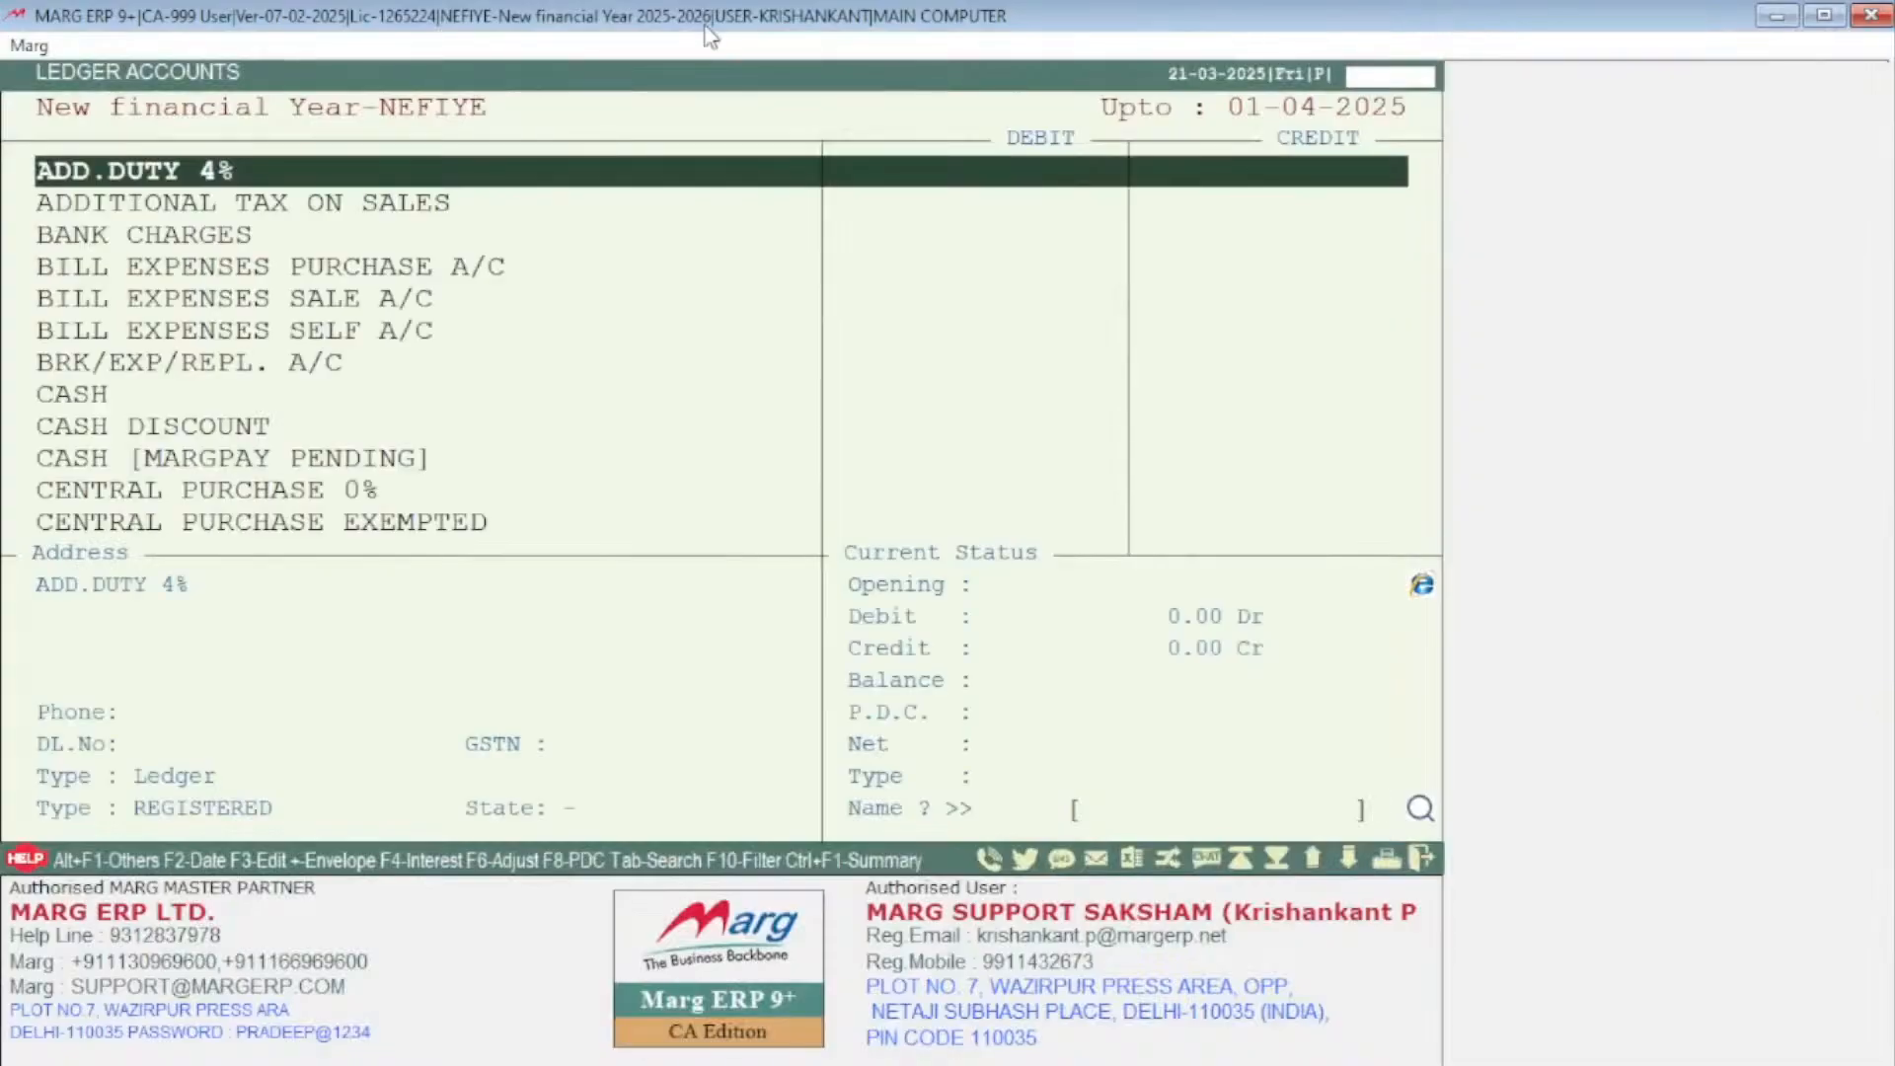
Search the 2025-2026 ledger list for DINE to check the party's balance, then leave the list
text(DINE)
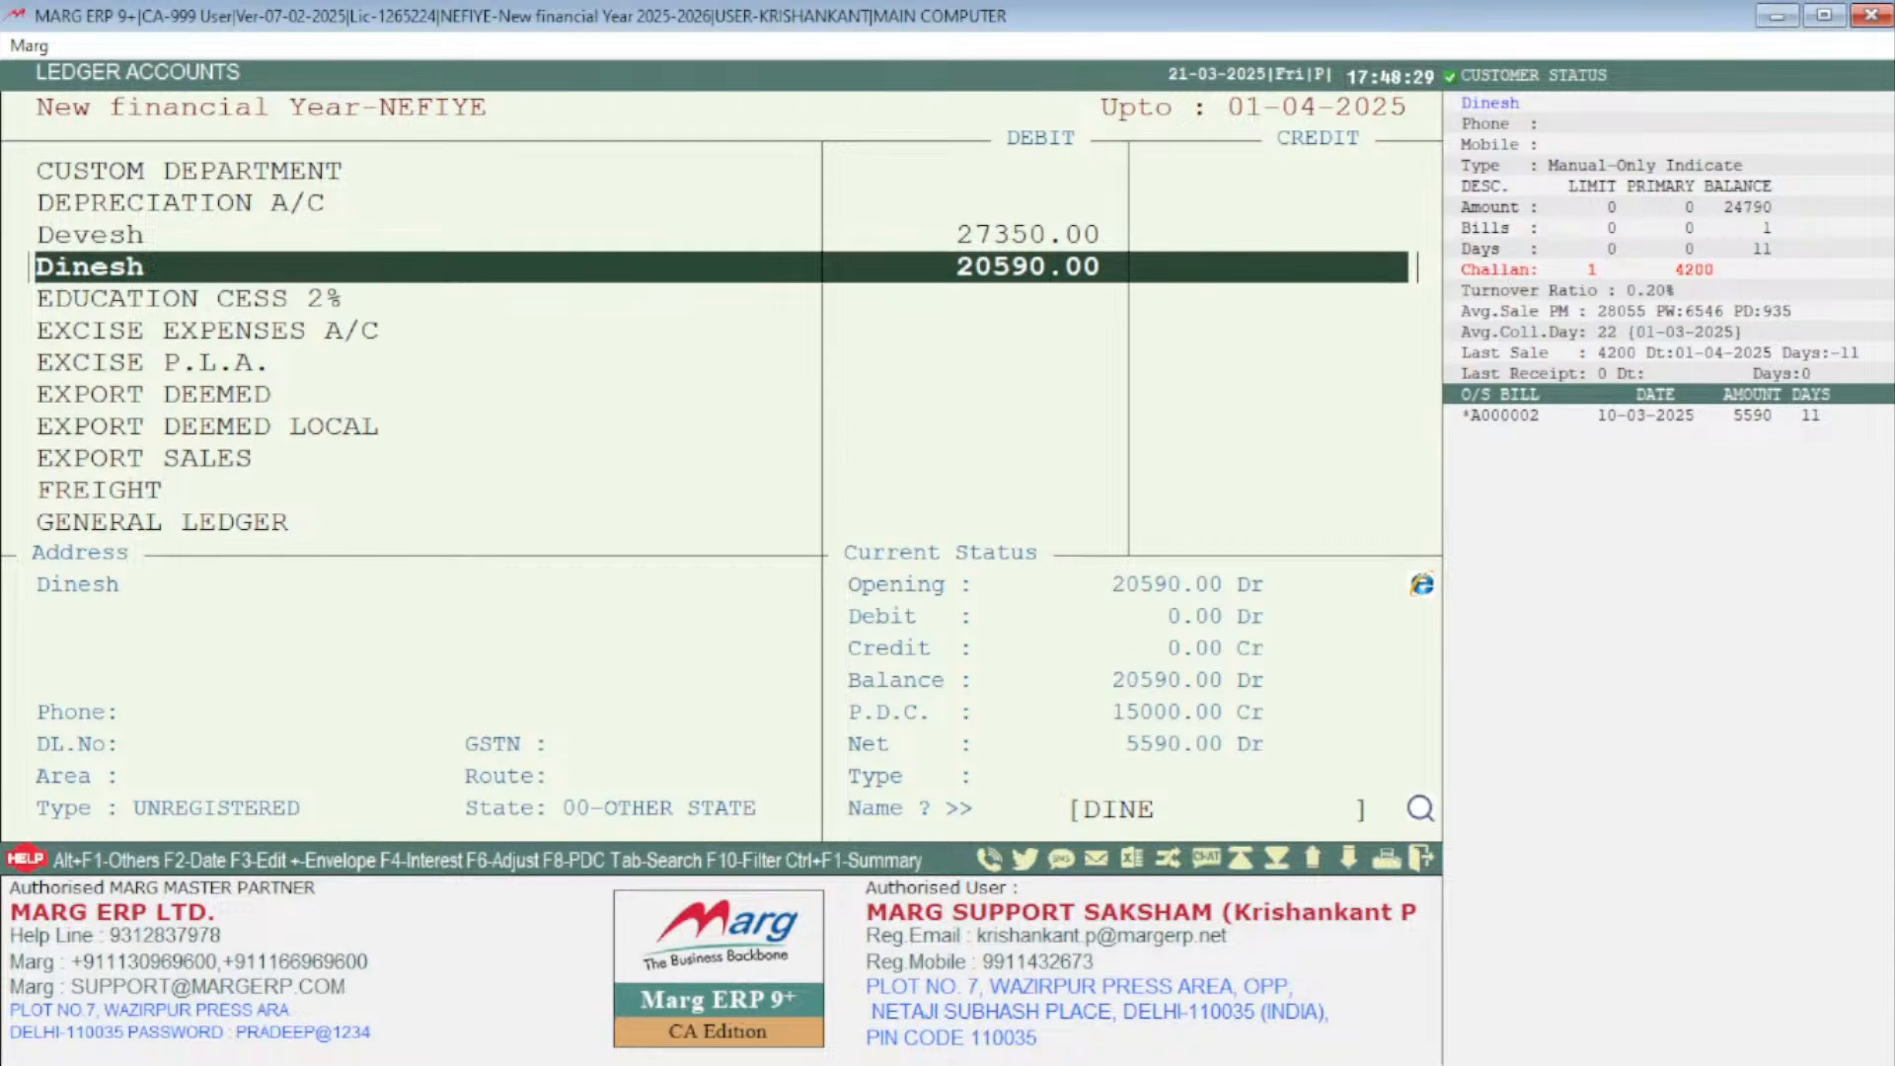
key(Escape)
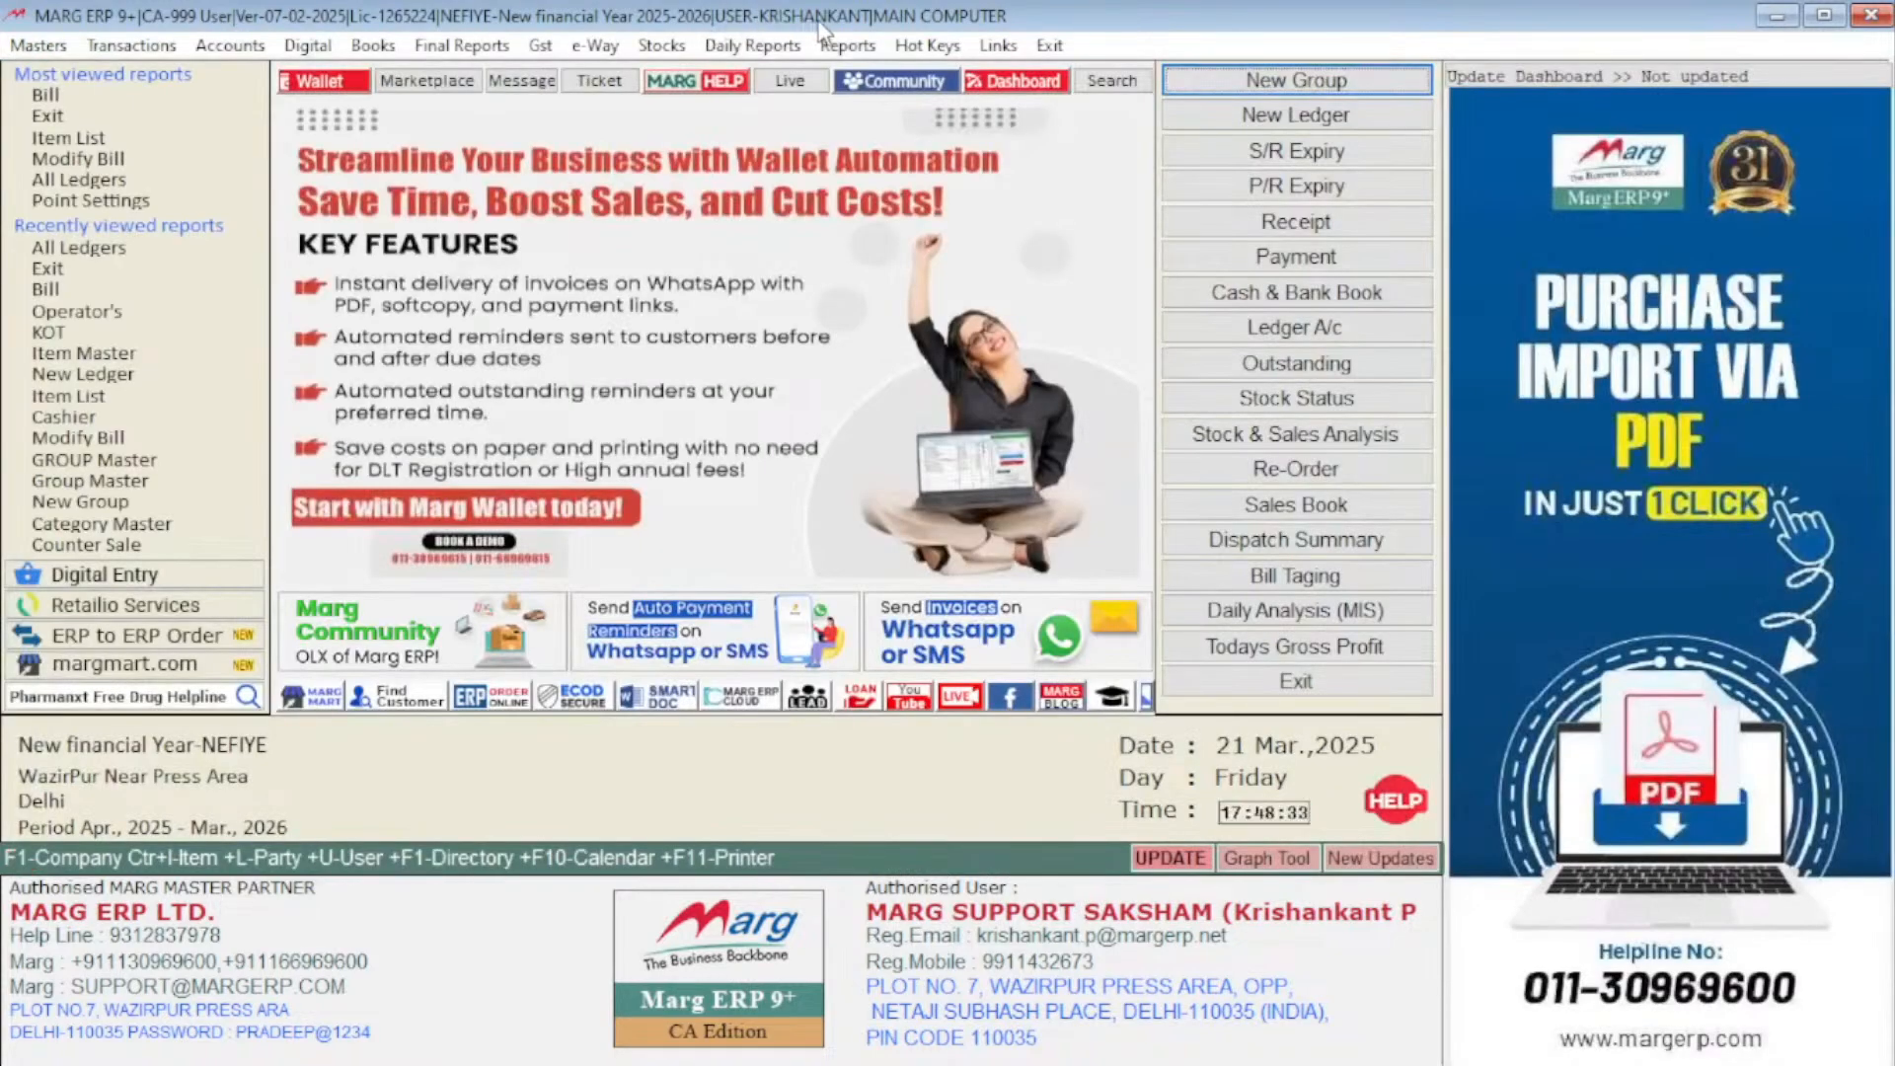
Open the Carry Balances utility under the management report utilities
key(alt+r)
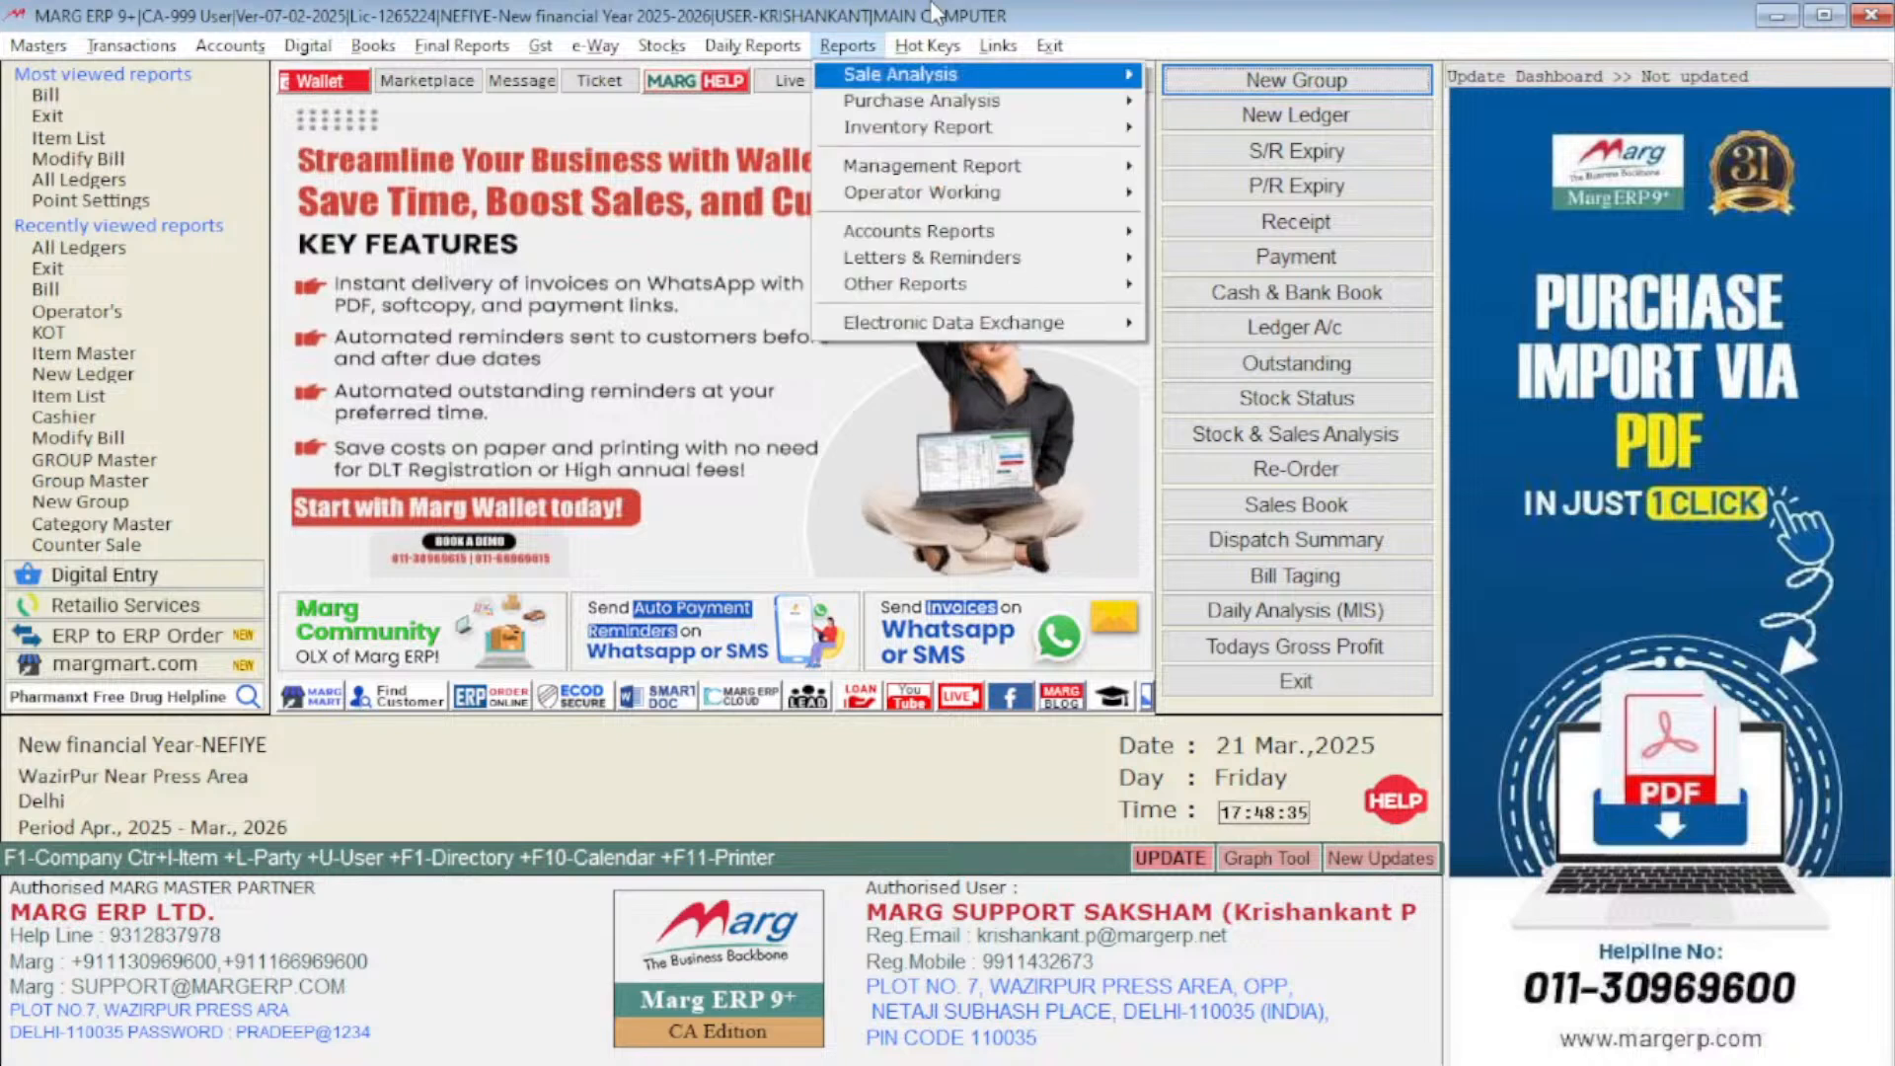
key(Down)
key(Down)
key(Down)
key(Right)
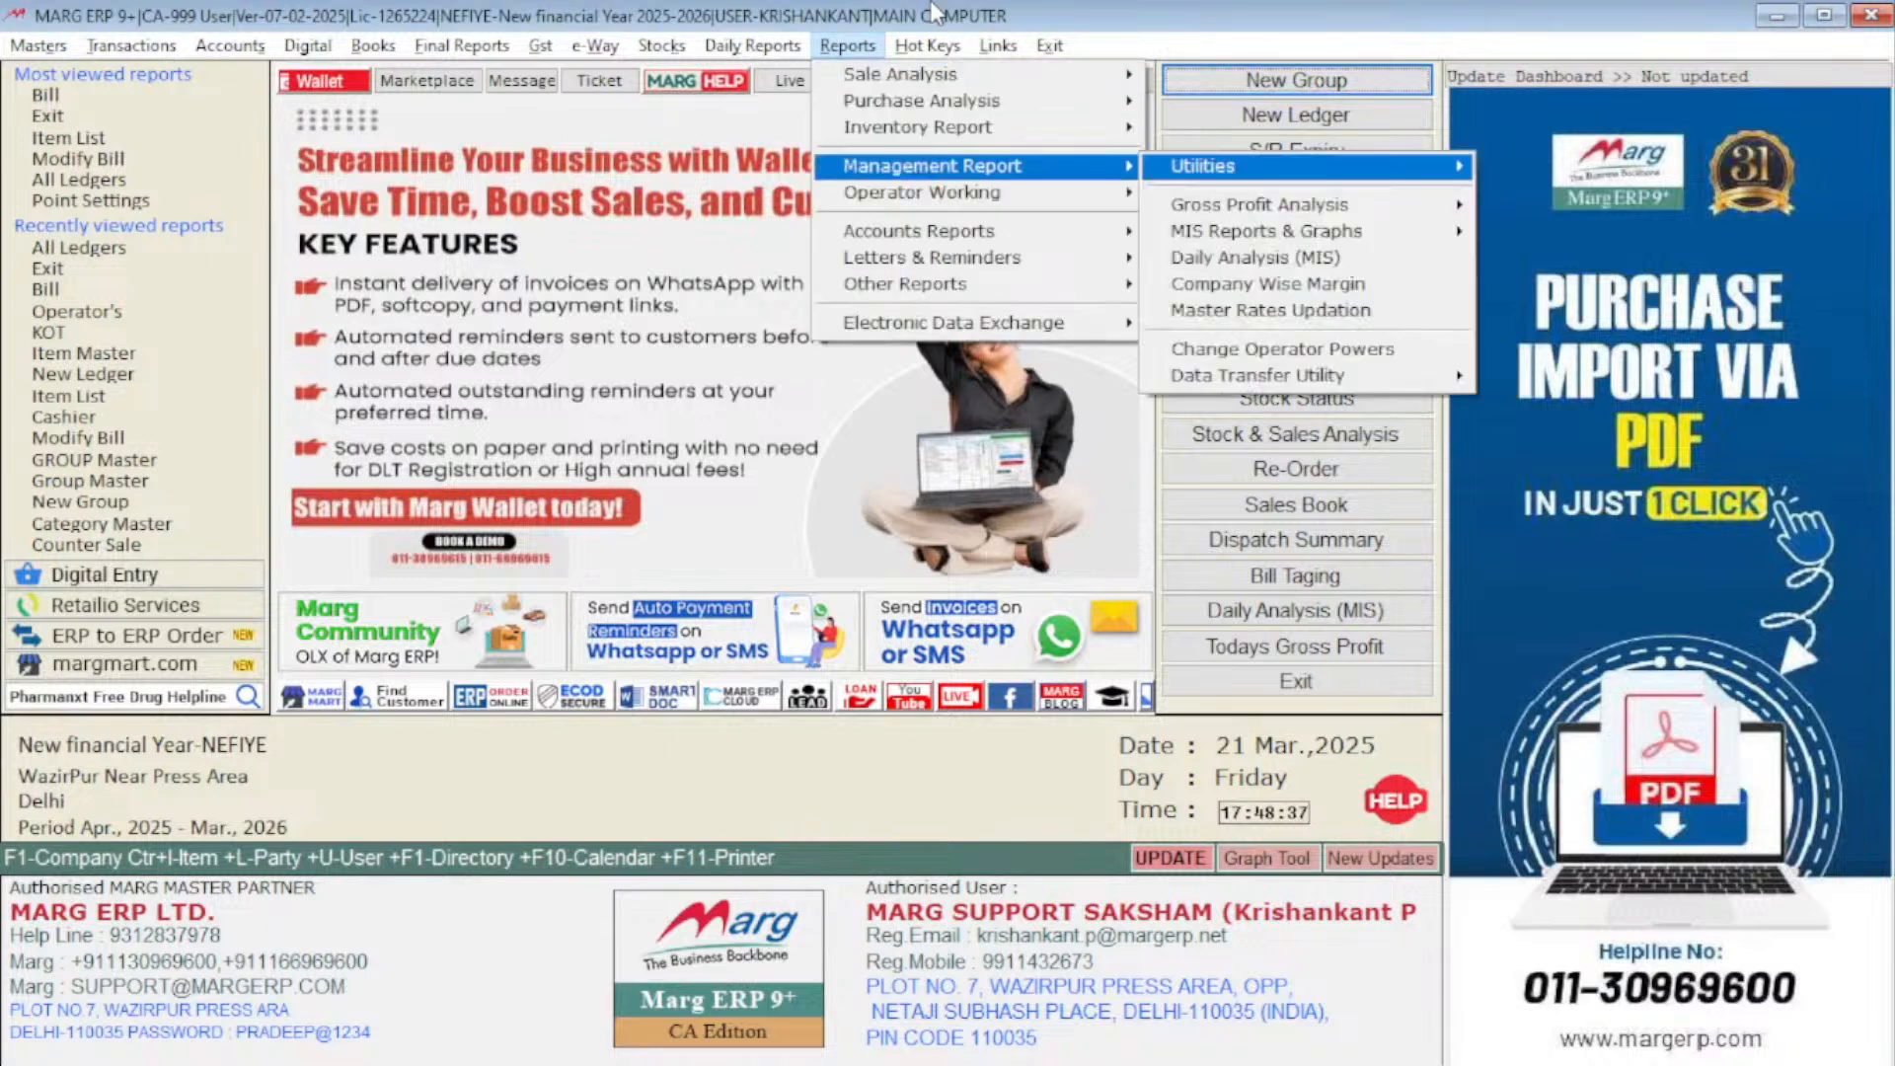
key(Right)
key(Down)
key(Down)
key(Down)
key(Down)
key(Down)
key(Down)
key(Down)
key(Down)
key(Down)
key(Down)
key(Down)
key(Down)
key(Down)
key(Down)
key(Down)
key(Down)
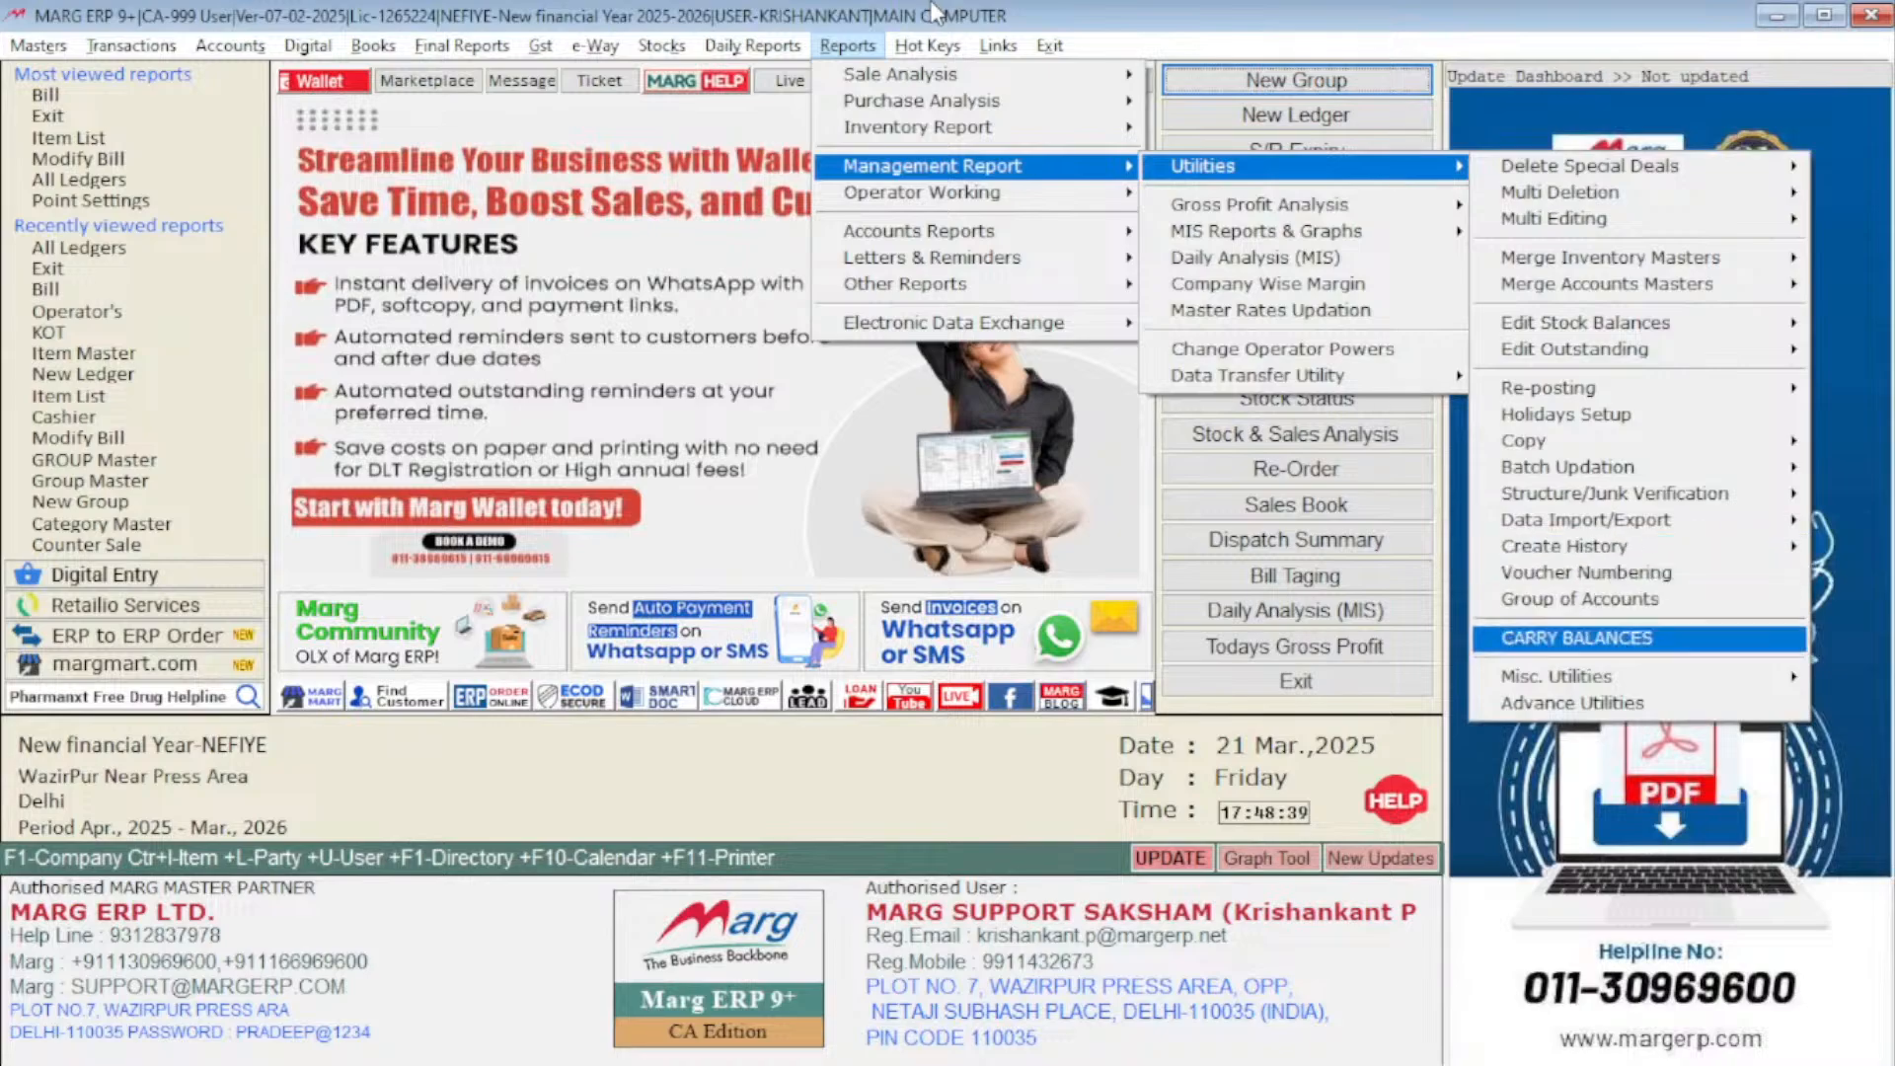
key(Return)
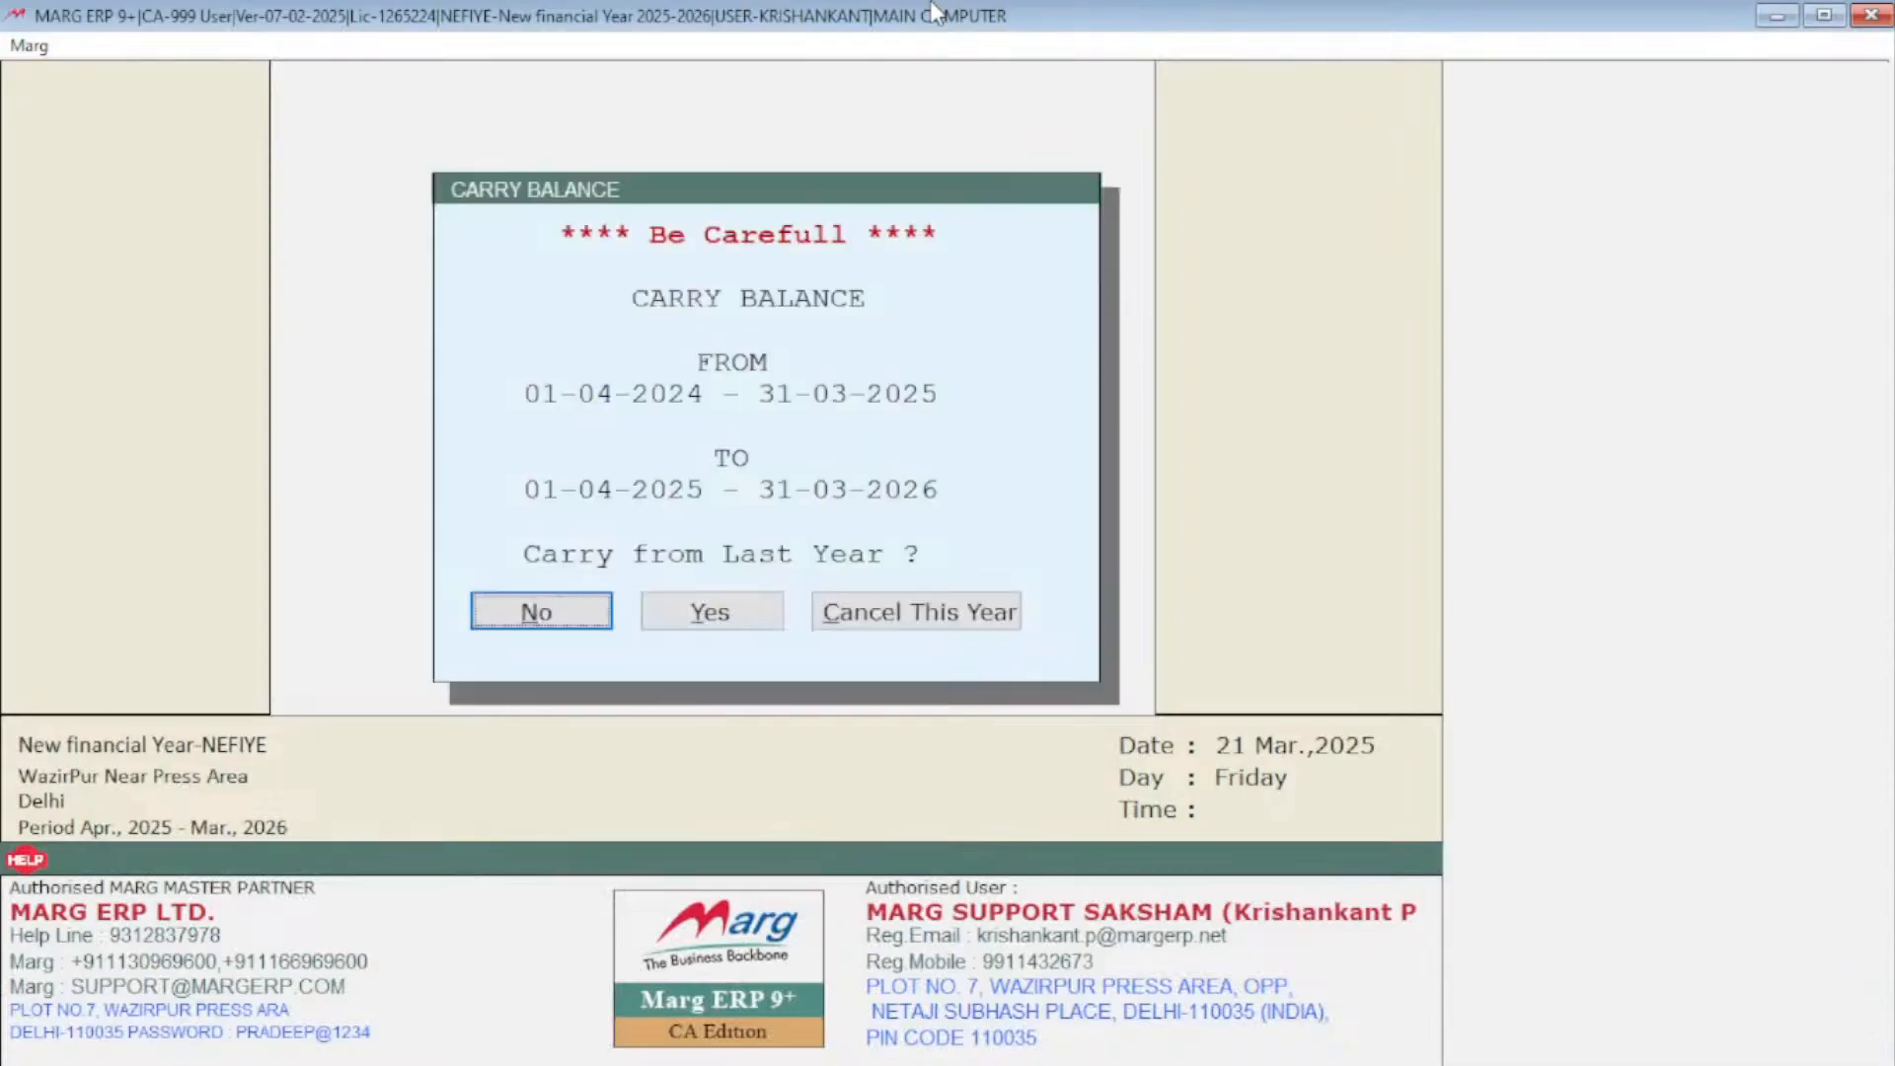
Choose Yes to carry balances from 01-04-2024 – 31-03-2025 into 01-04-2025 – 31-03-2026
key(Right)
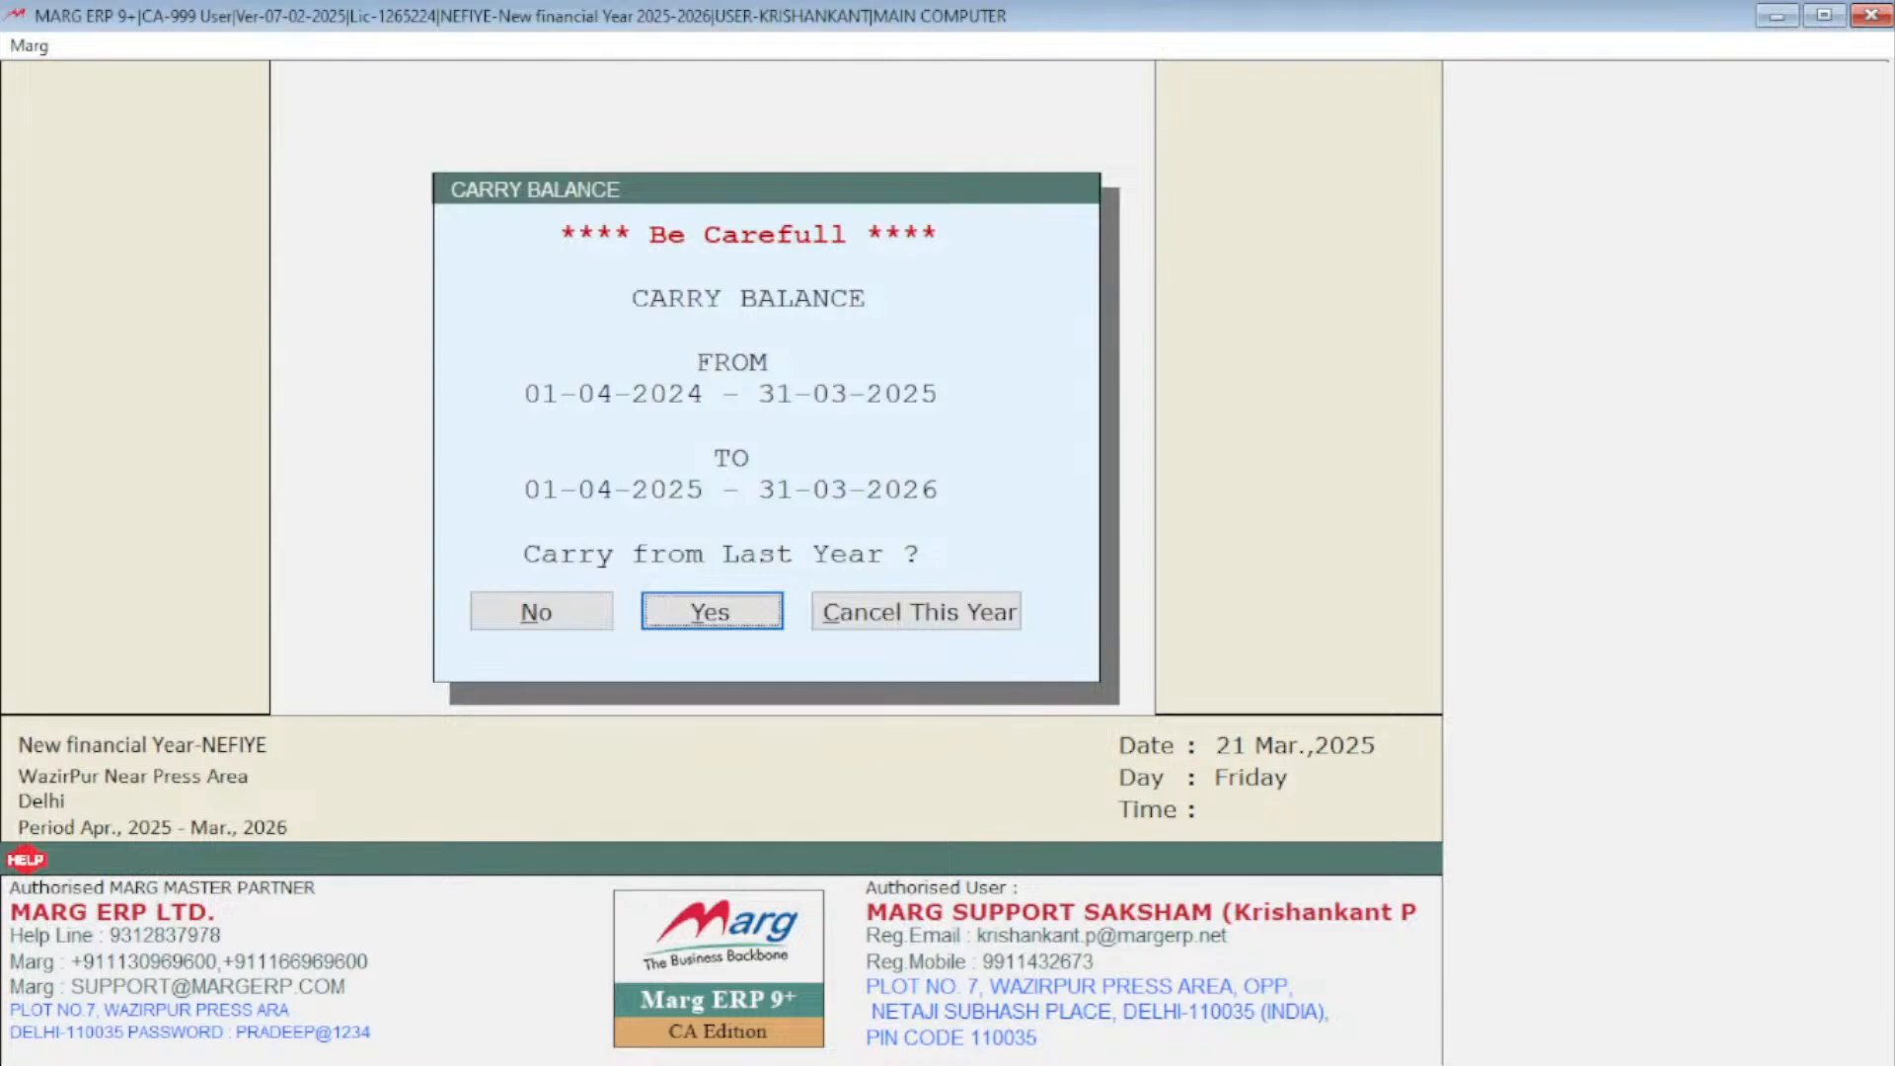
key(Left)
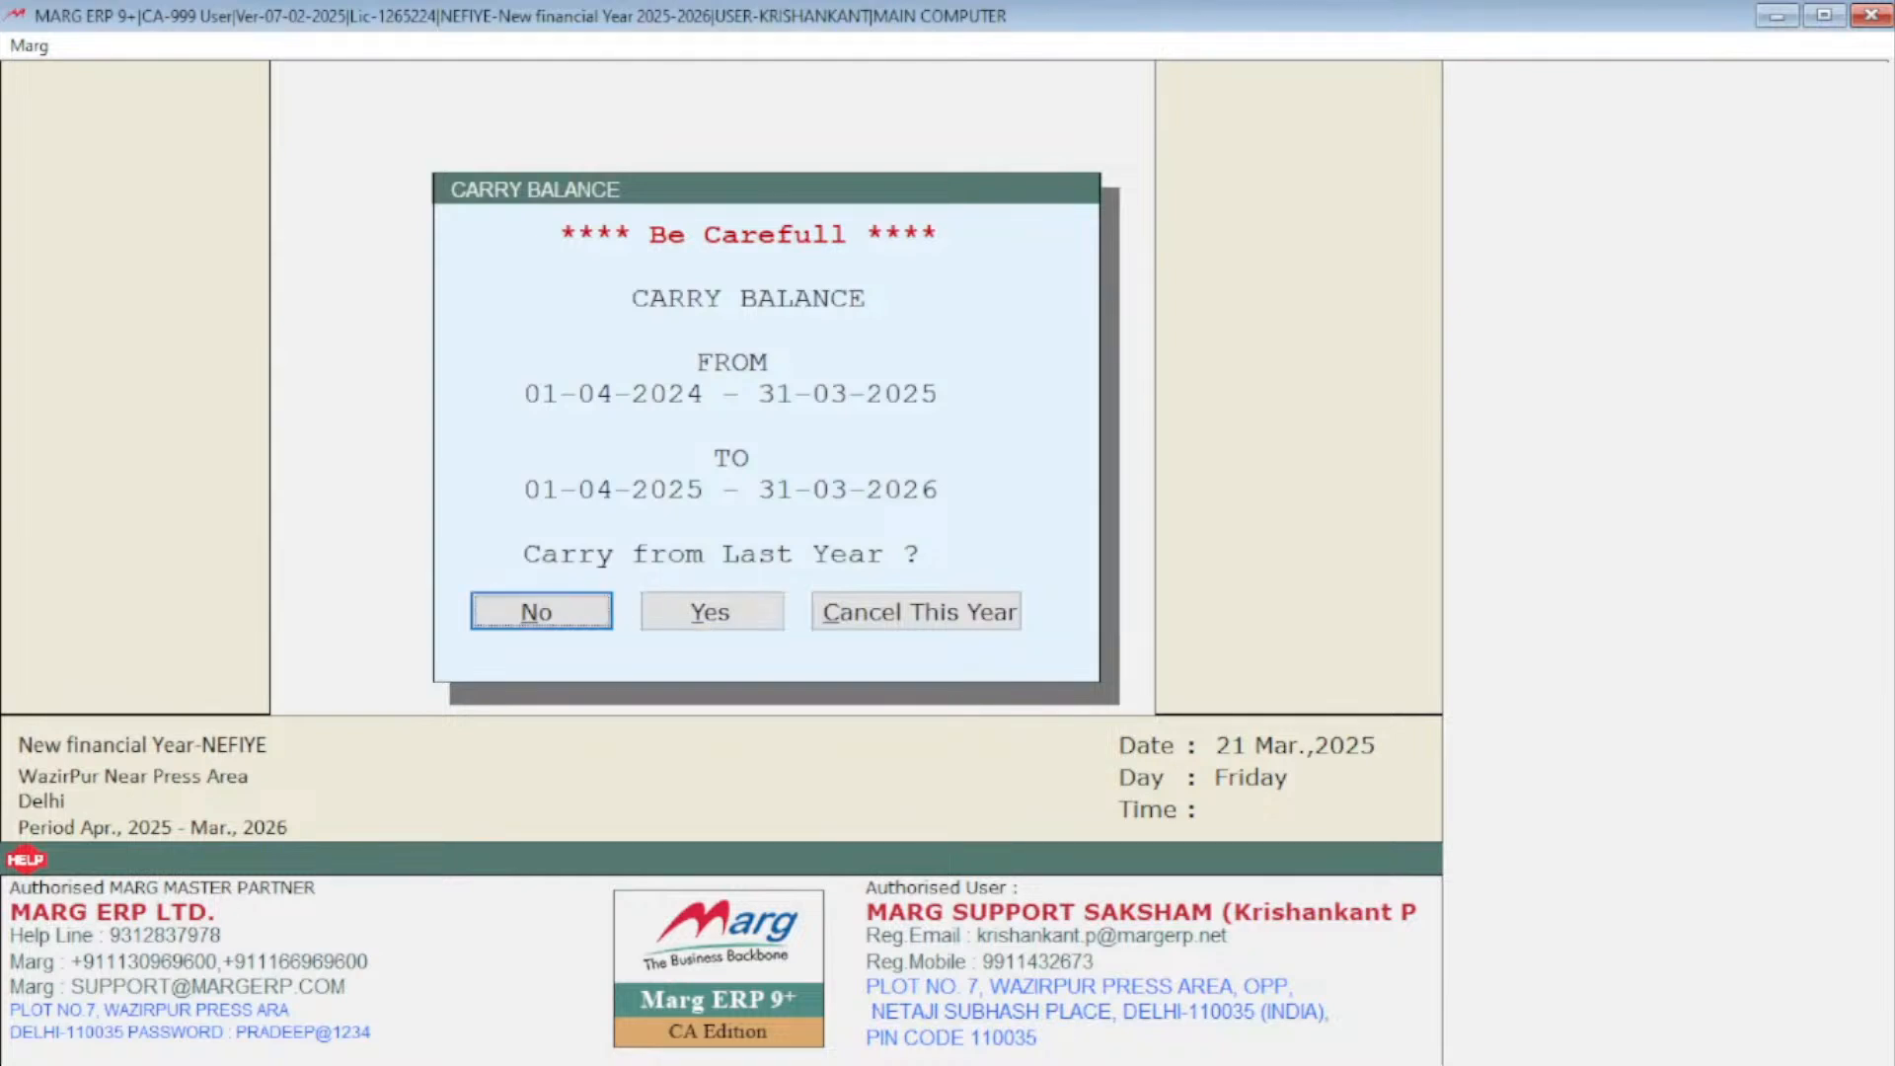
key(Right)
key(Right)
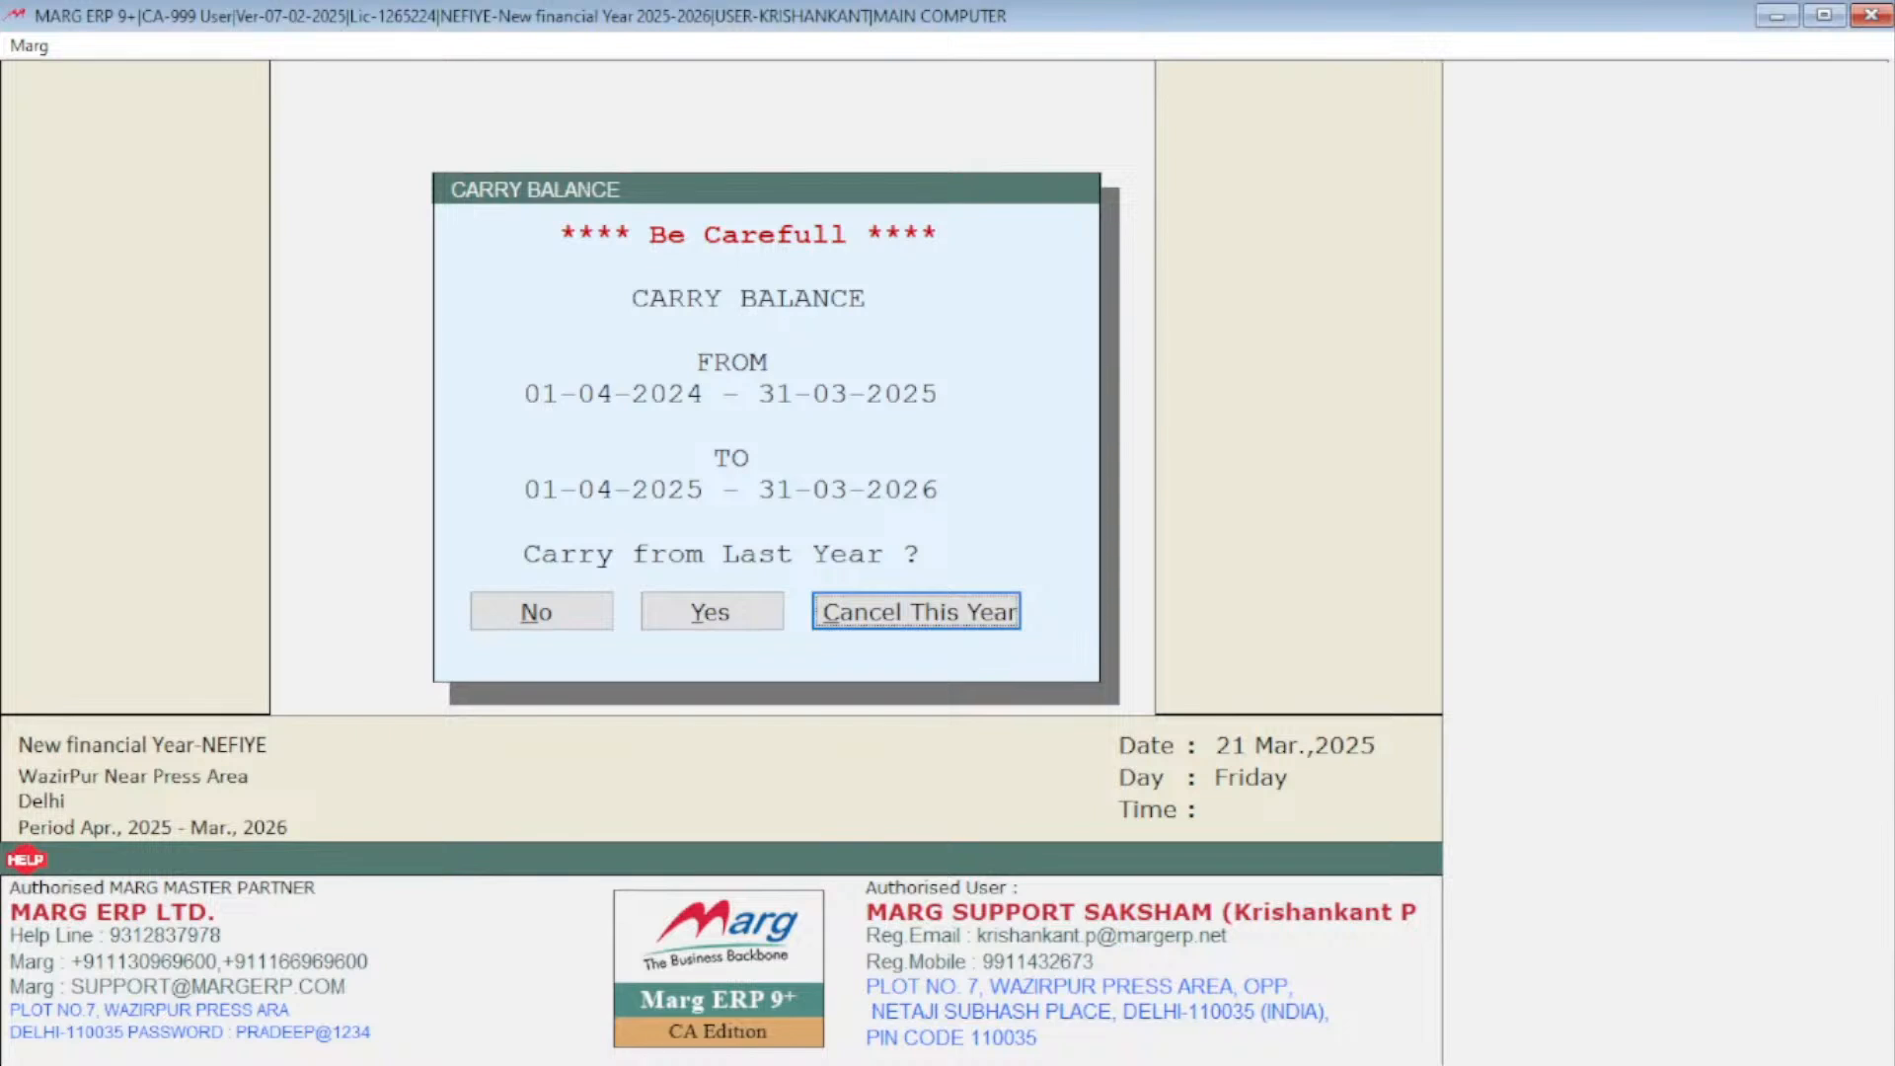
key(Left)
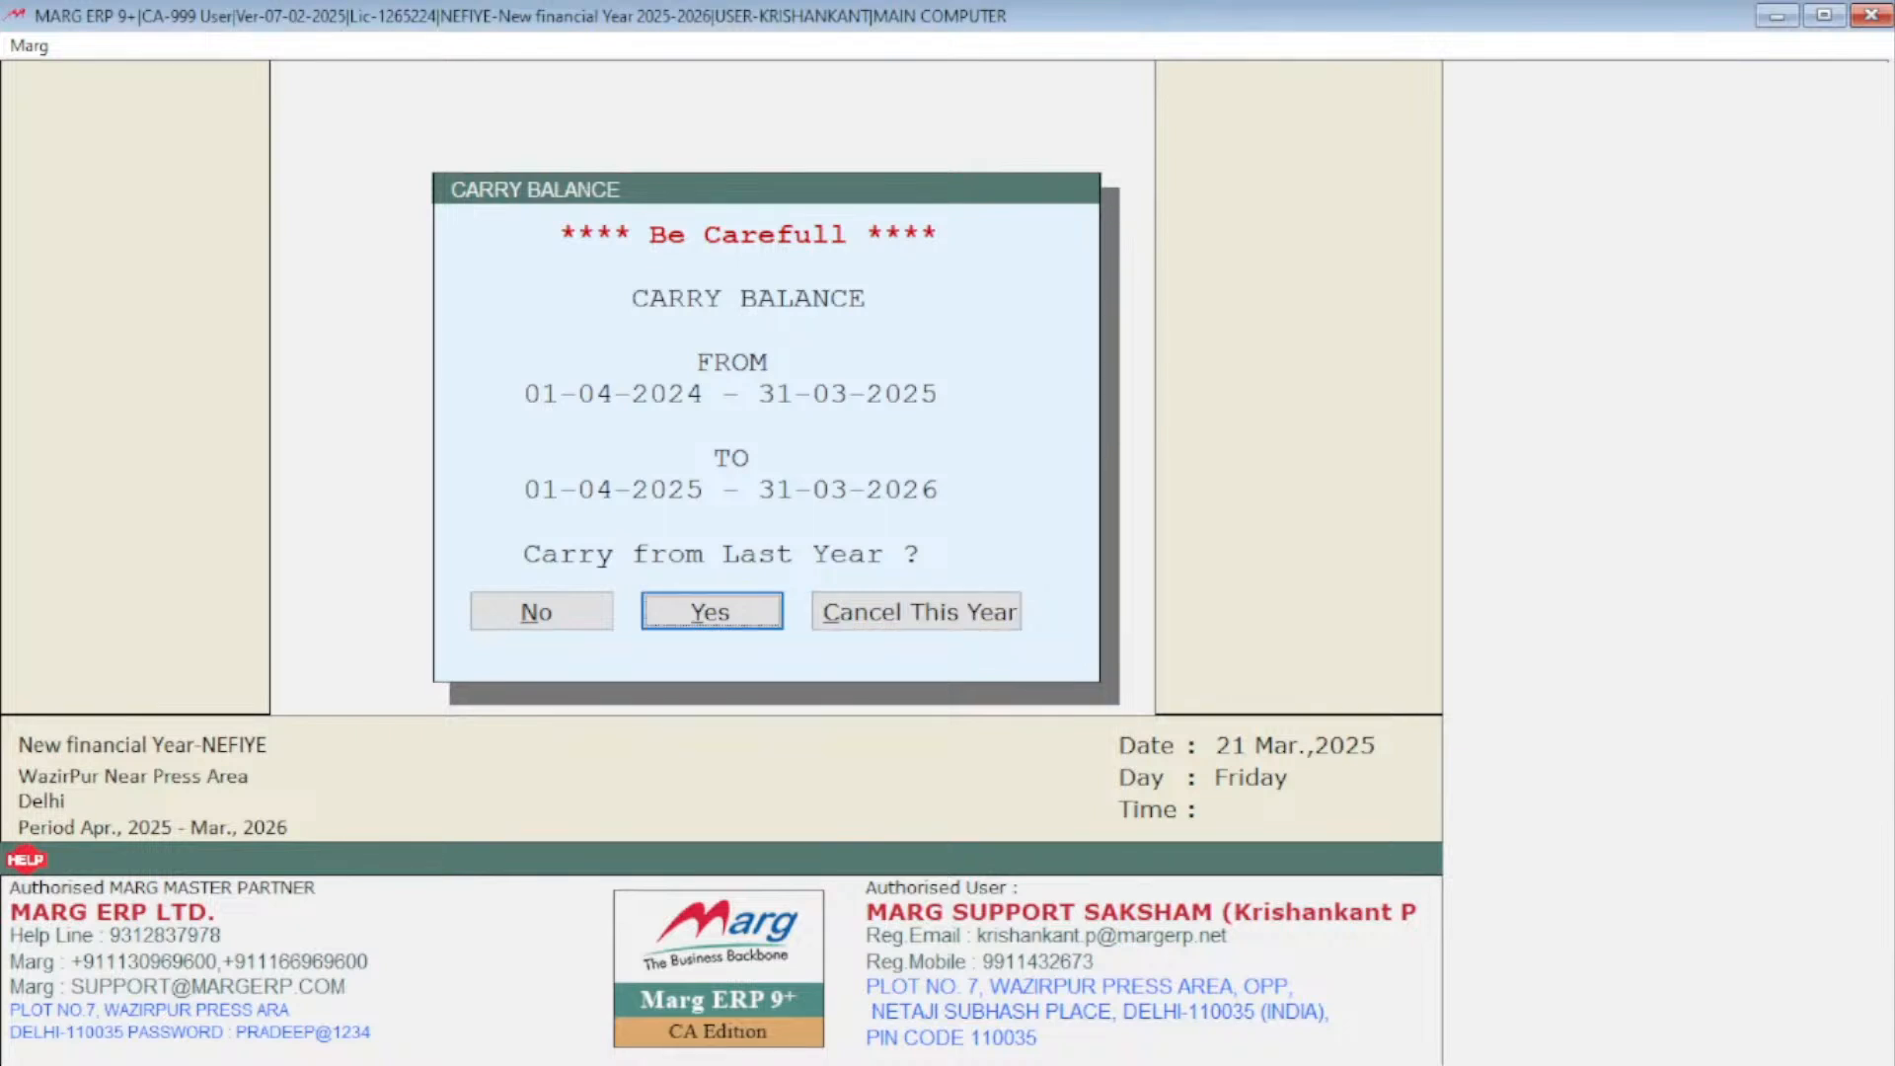
key(Return)
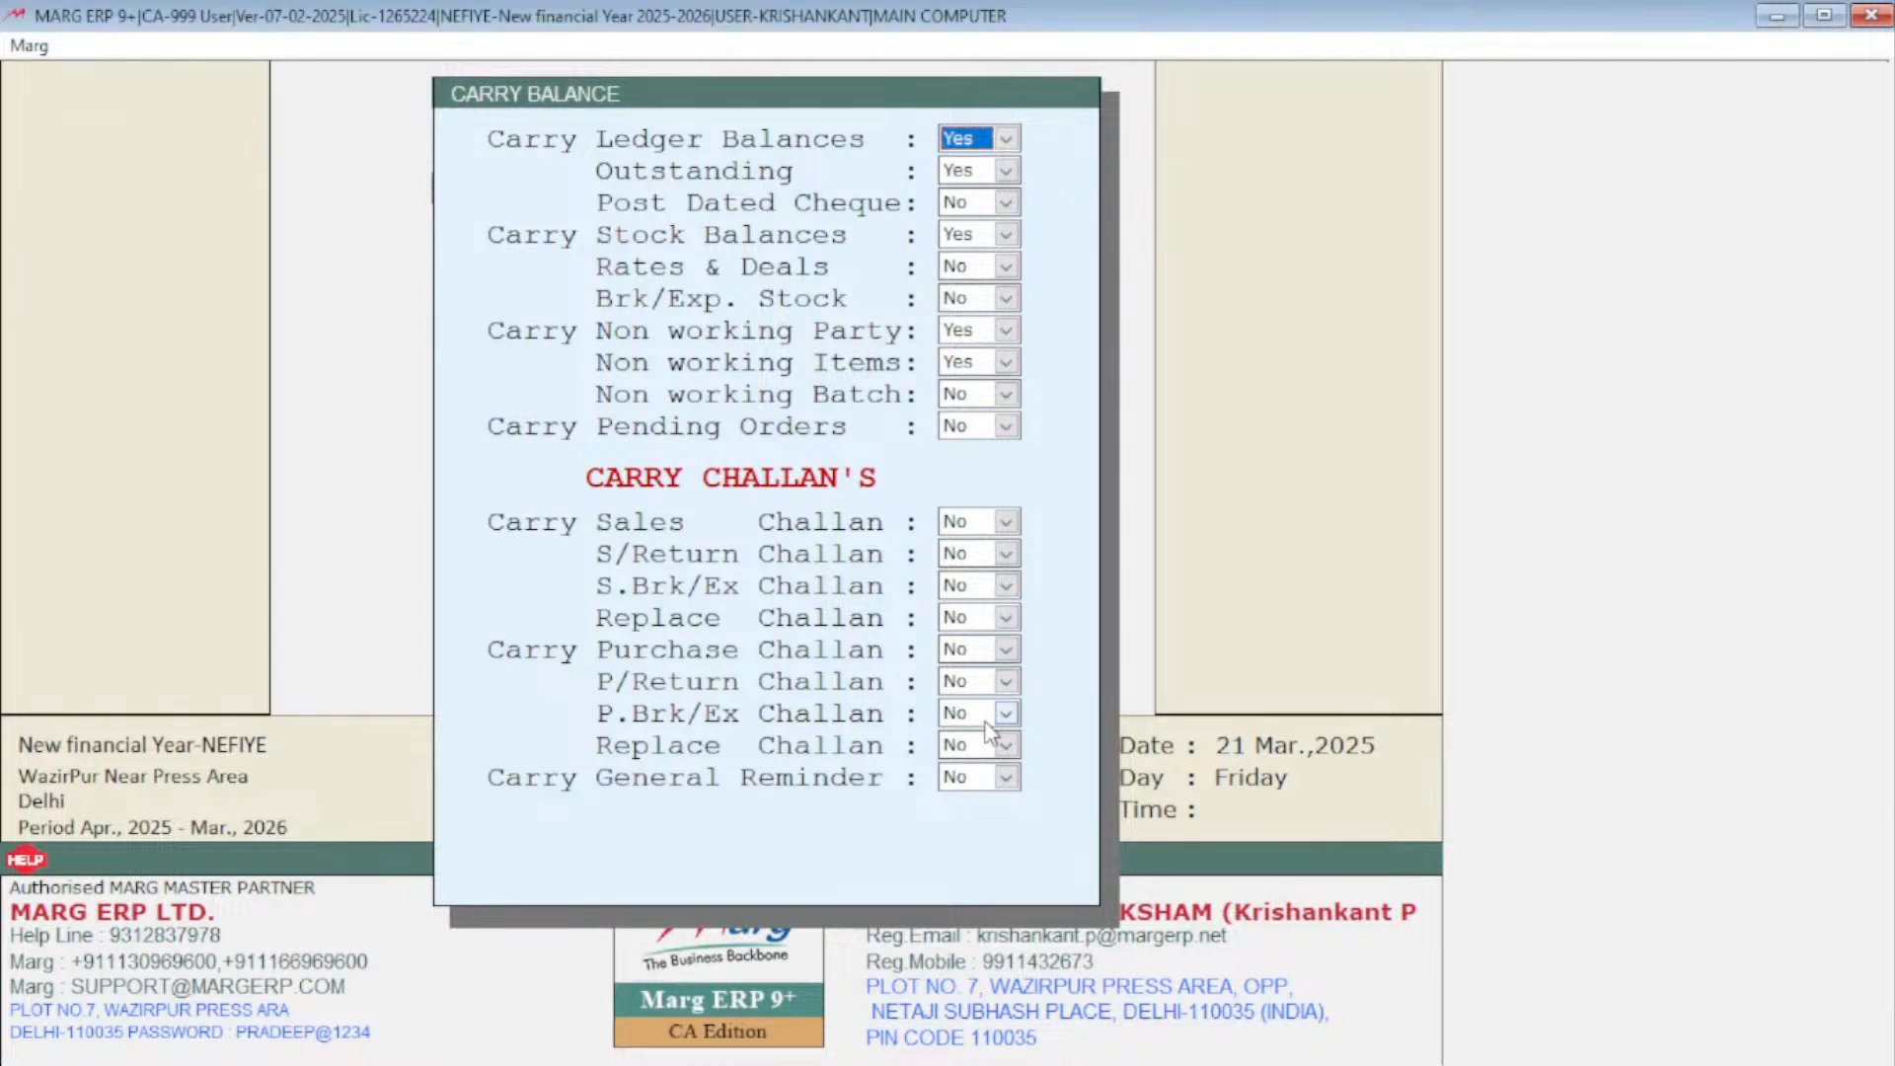
Accept the carry options with ledger balances, outstanding and stock balances set to Yes, and start carrying from last year
key(Return)
key(Return)
key(Return)
key(Return)
key(Return)
key(Return)
key(Return)
key(Return)
key(Return)
key(Return)
key(Return)
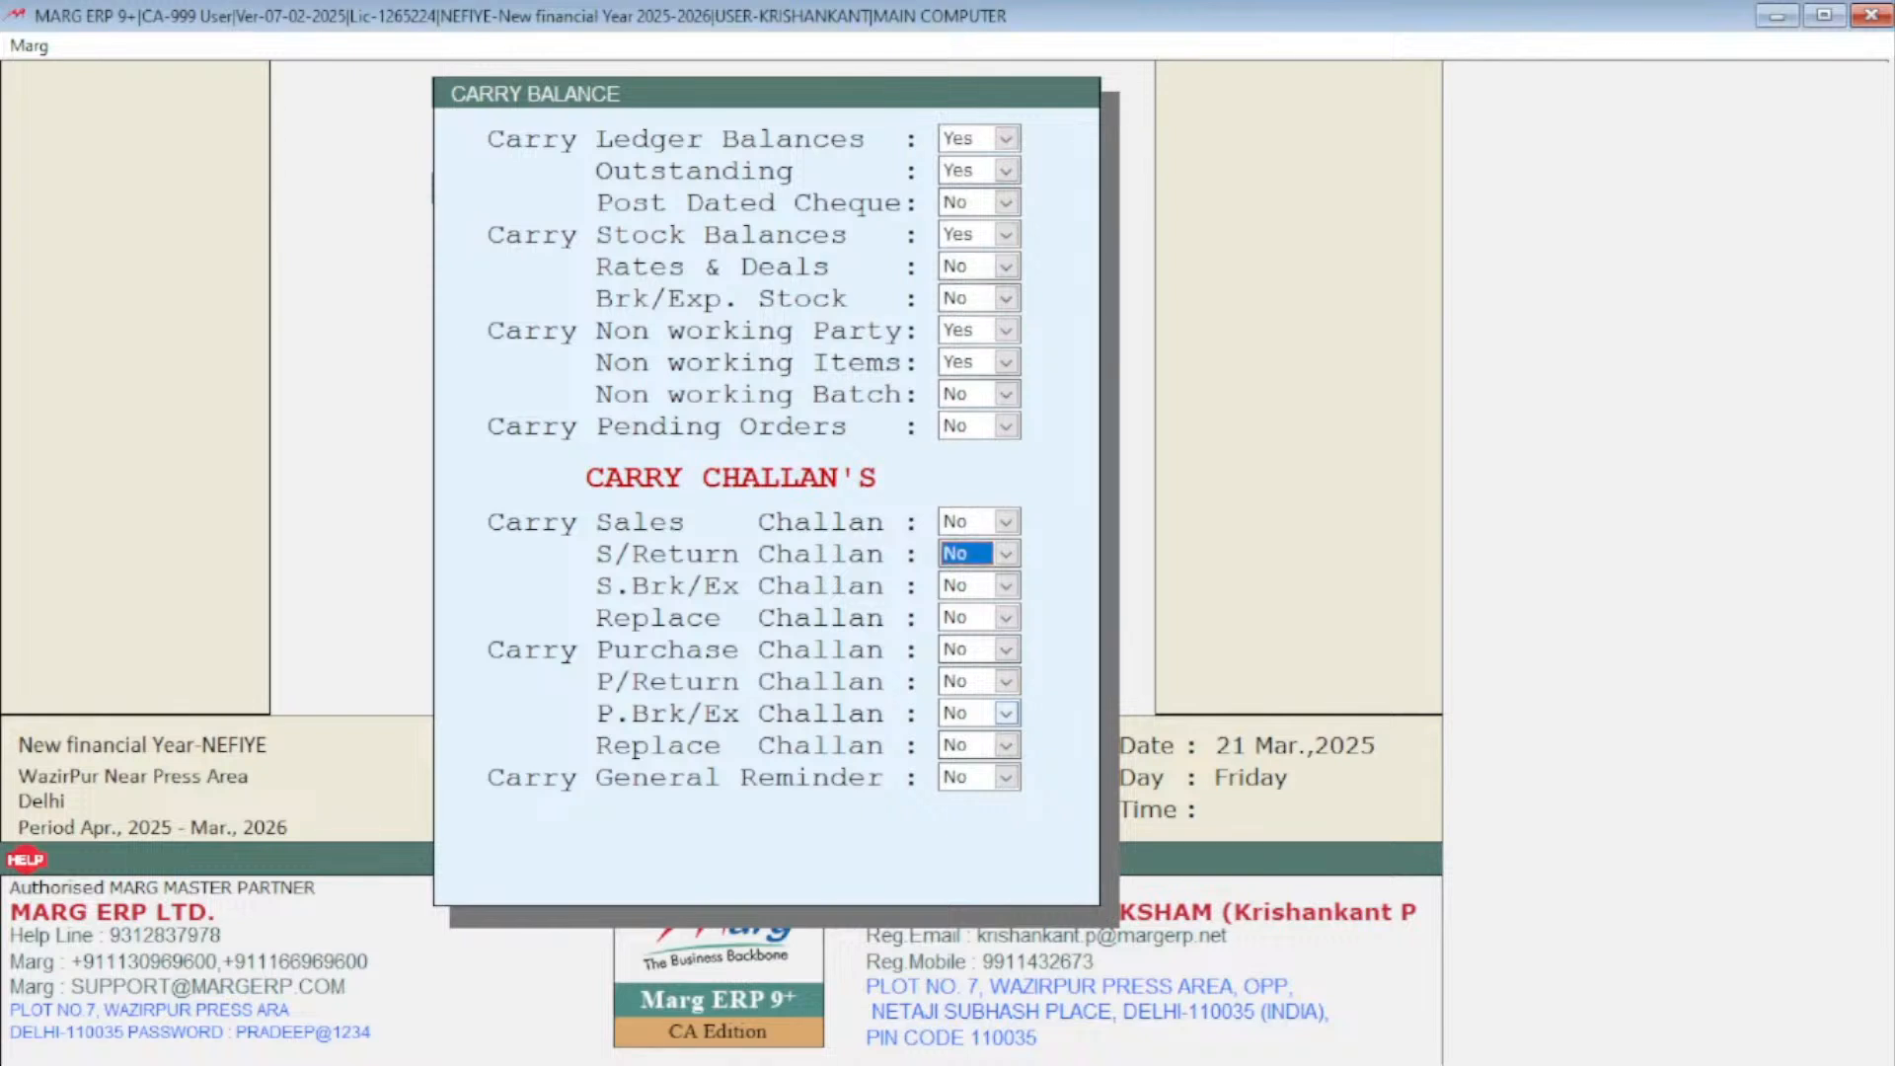
key(Return)
key(Return)
key(Return)
key(Return)
key(Return)
key(Return)
key(Return)
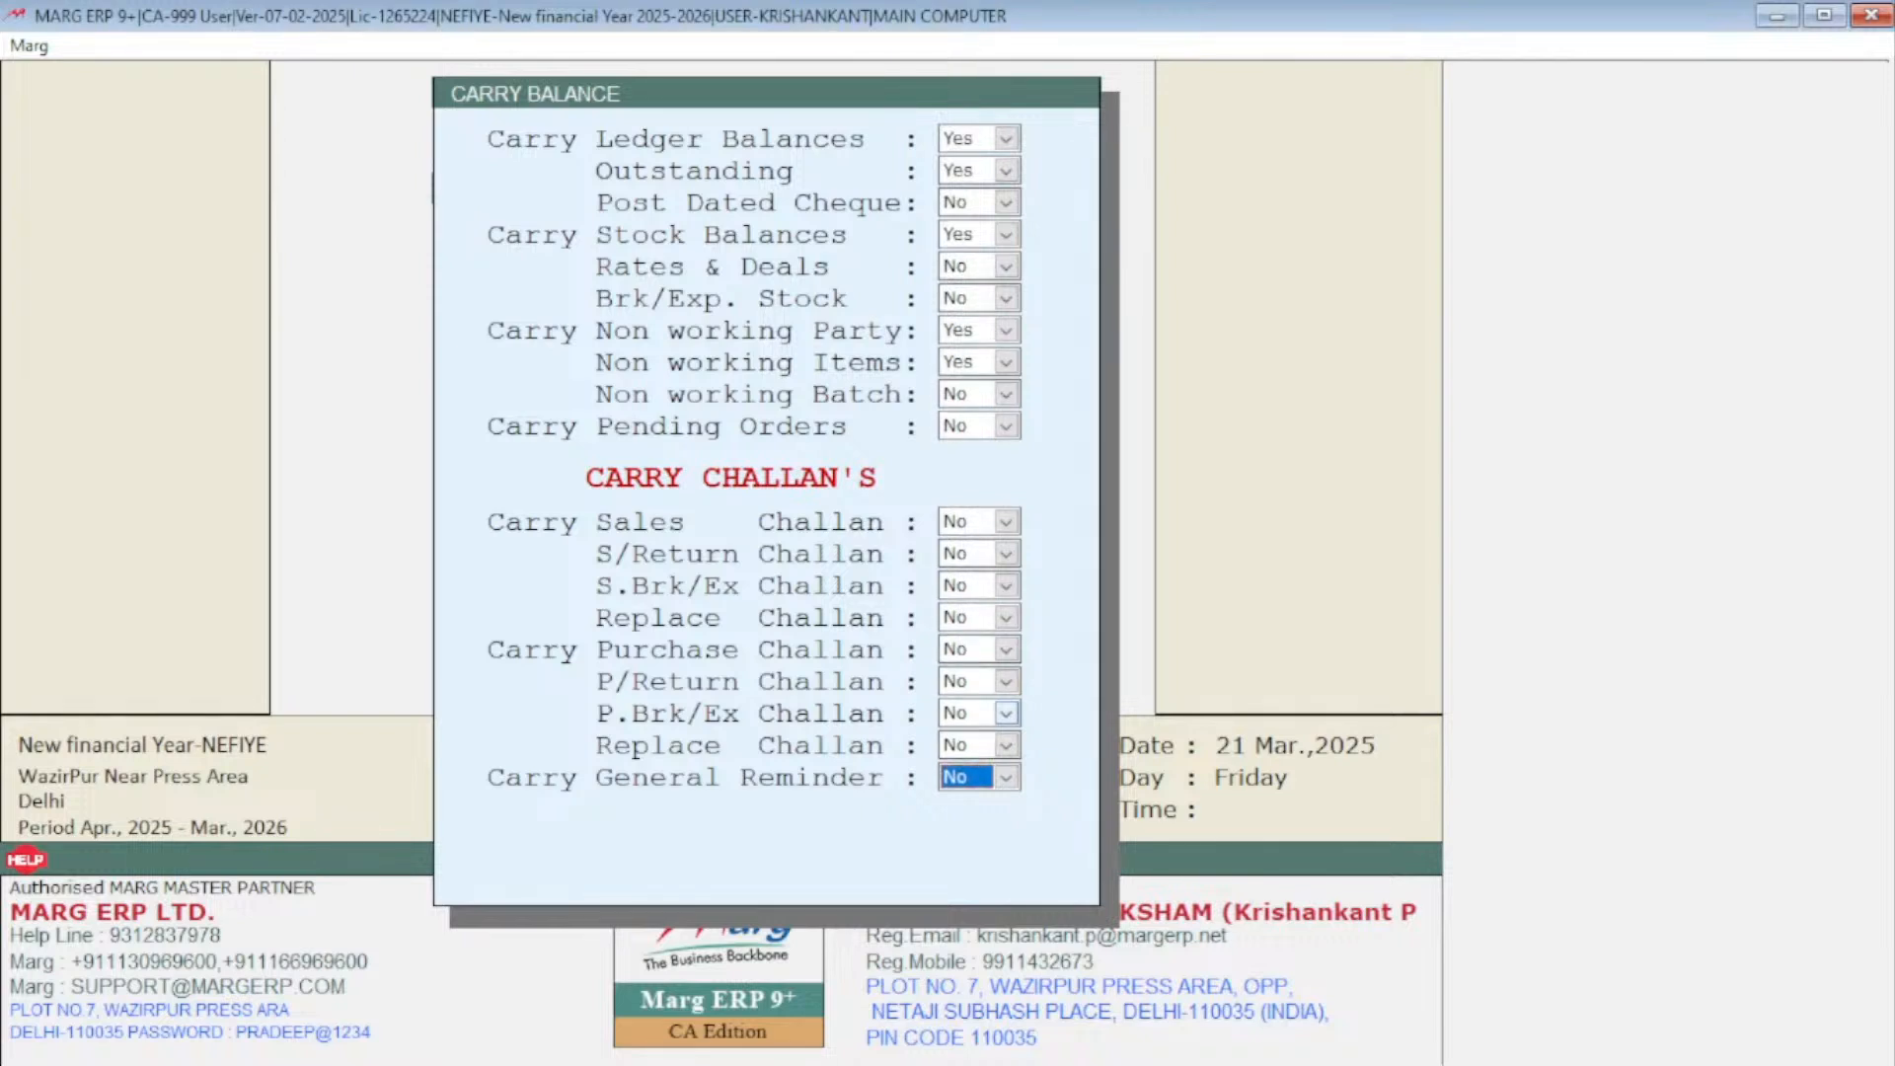
key(Return)
key(Right)
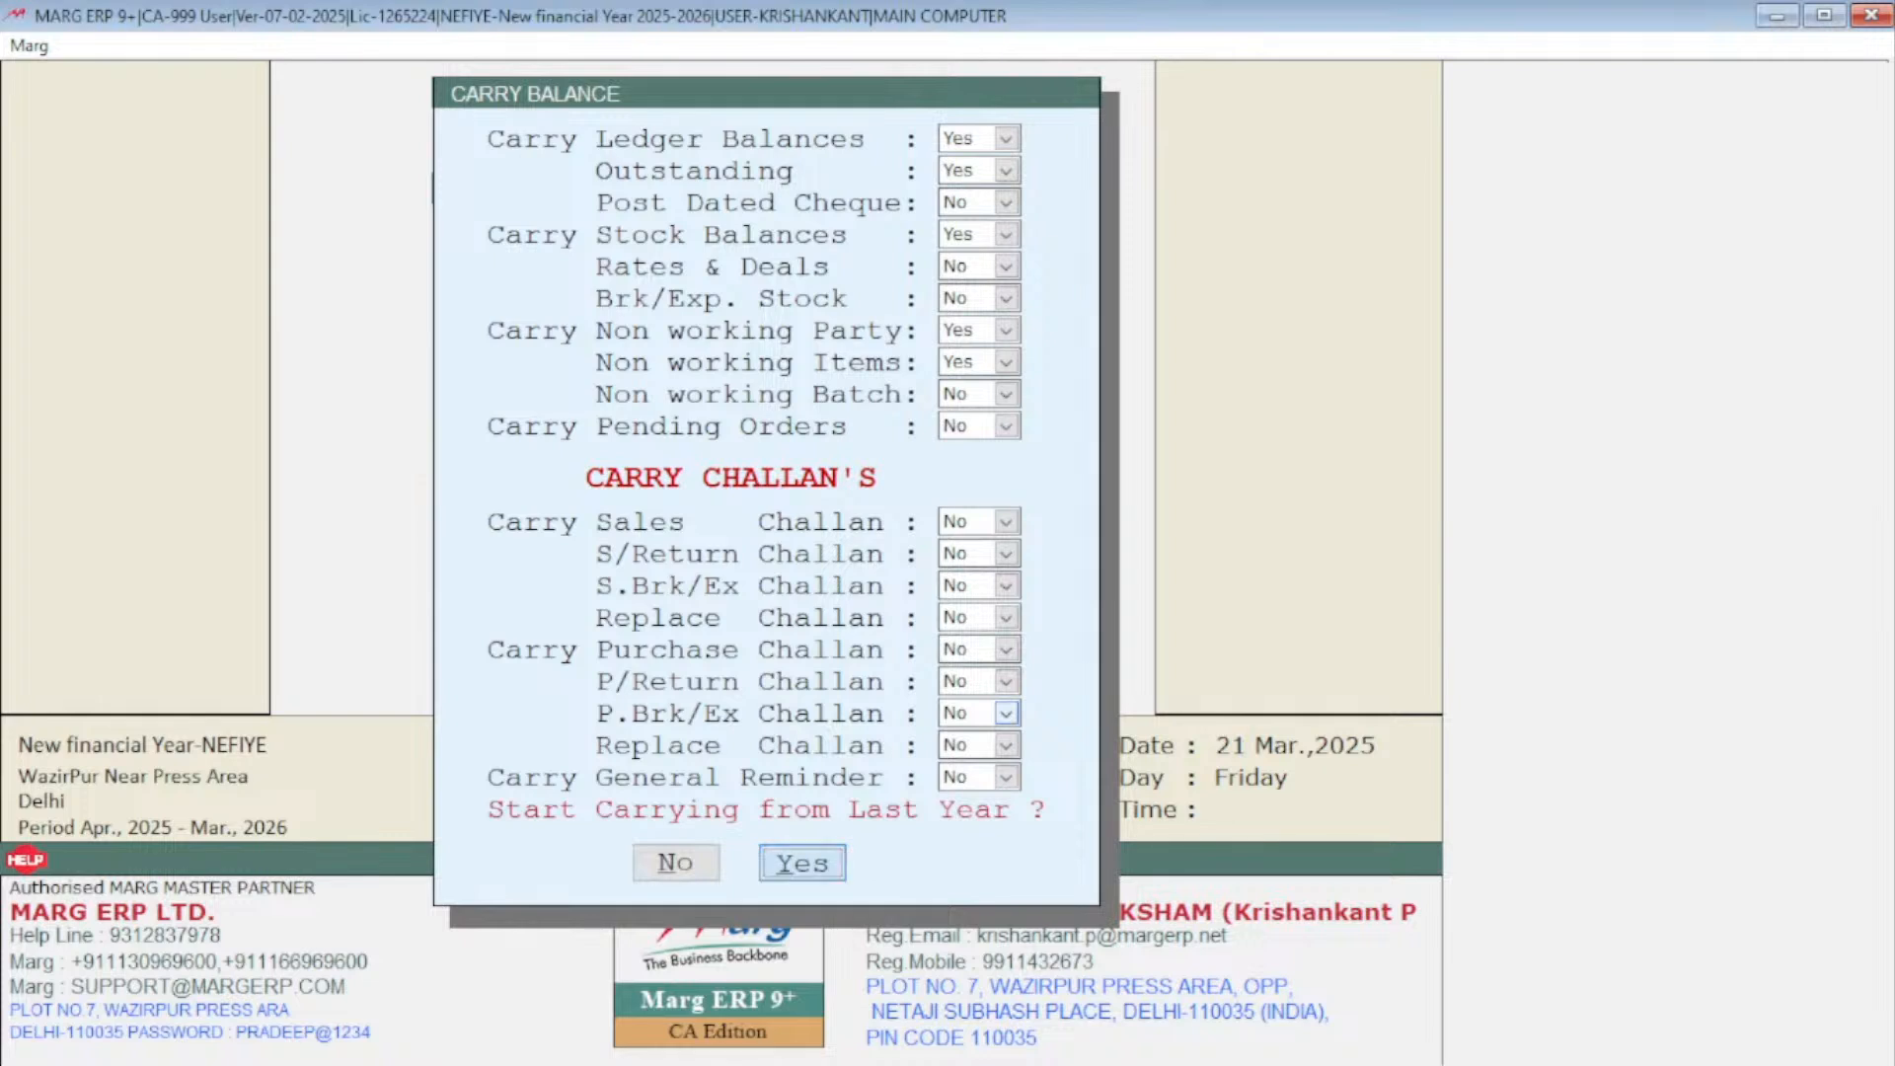
key(Return)
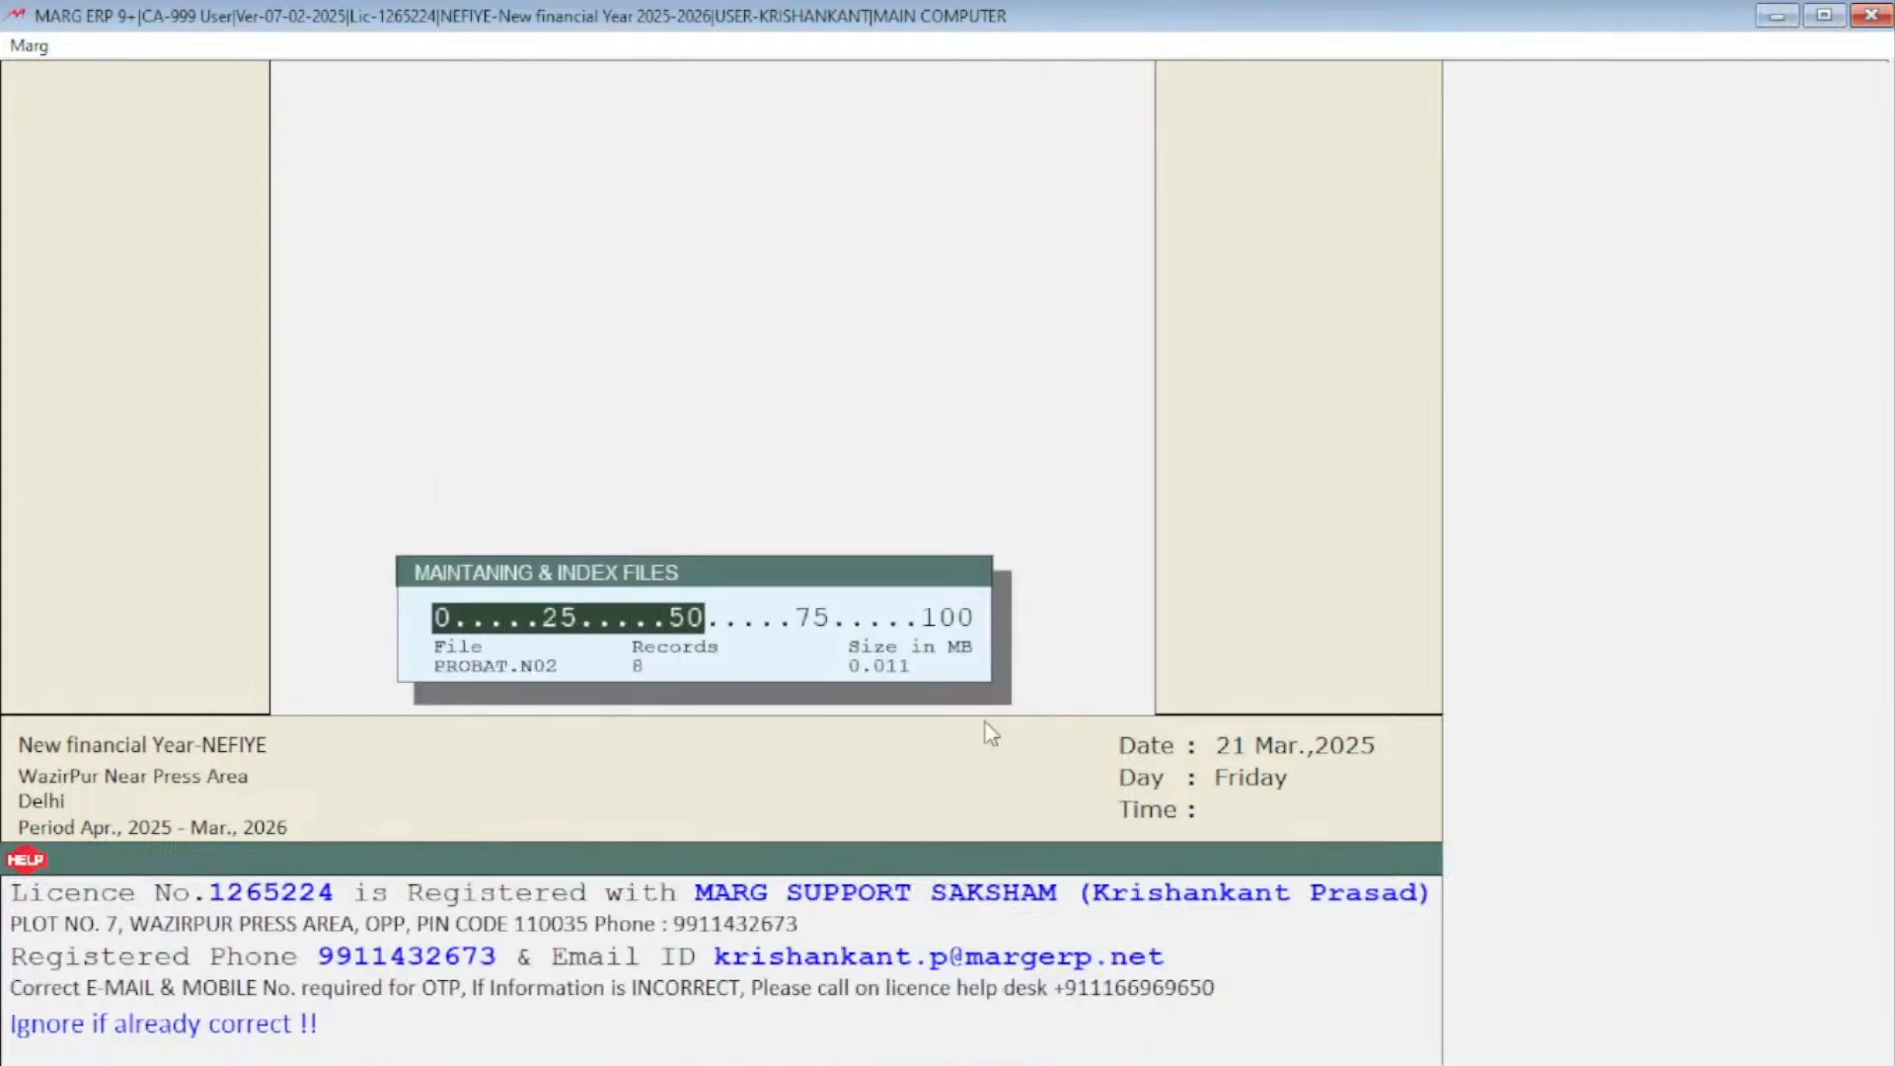